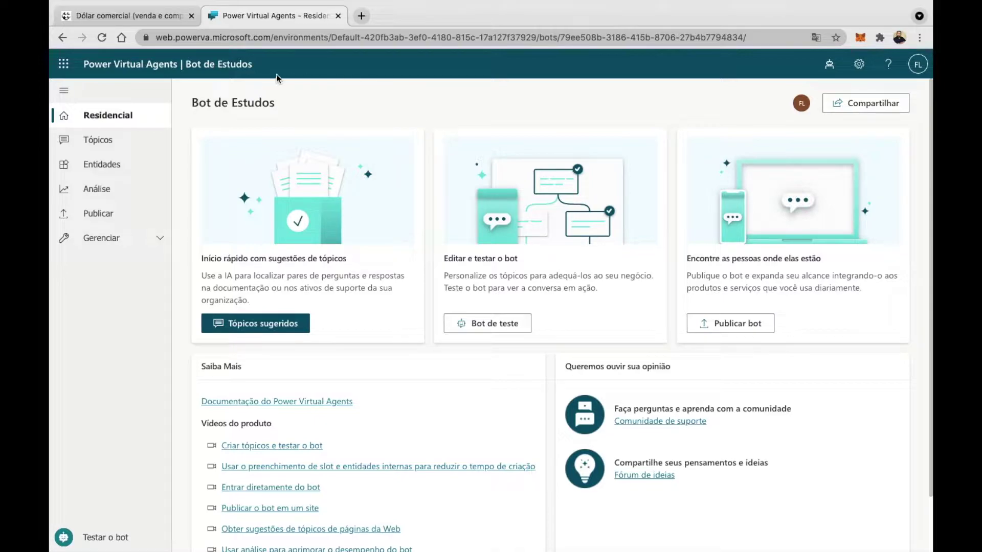
# View the Banco Central do Brasil dollar API page and switch back to Power Virtual Agents
pyautogui.click(139, 19)
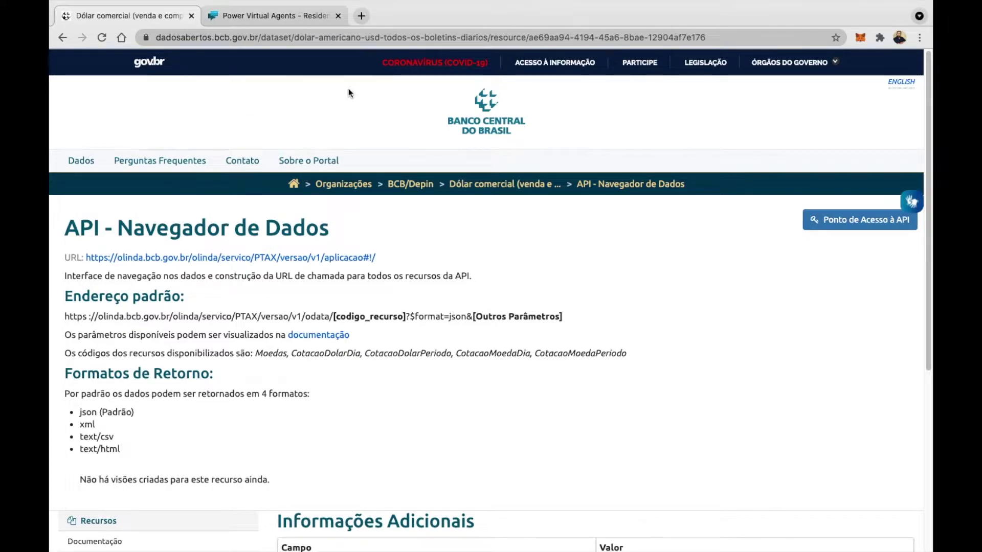
pyautogui.click(256, 18)
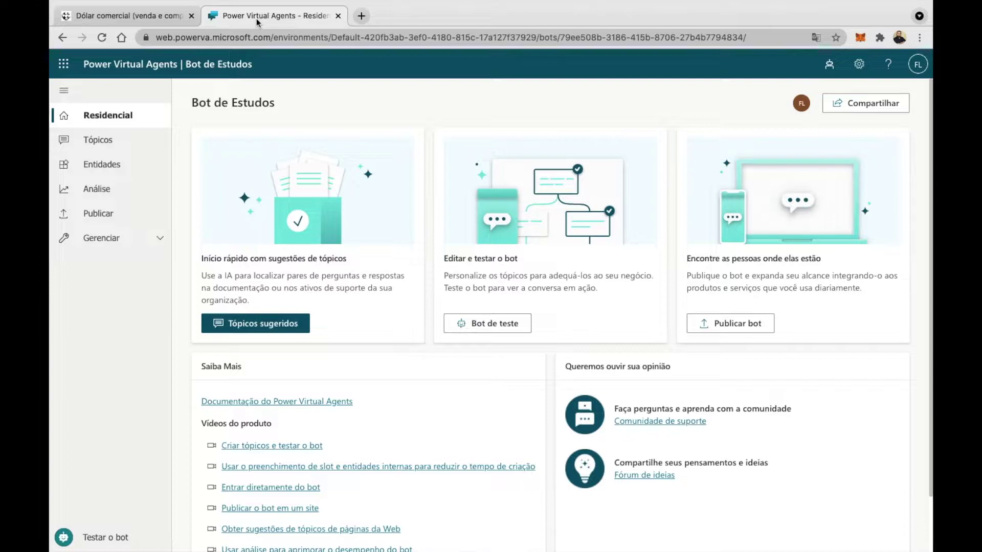
# Create a new topic in Bot de Estudos with the trigger phrases "Bom dia", "Boa tarde" and "Boa noite"
pyautogui.click(144, 148)
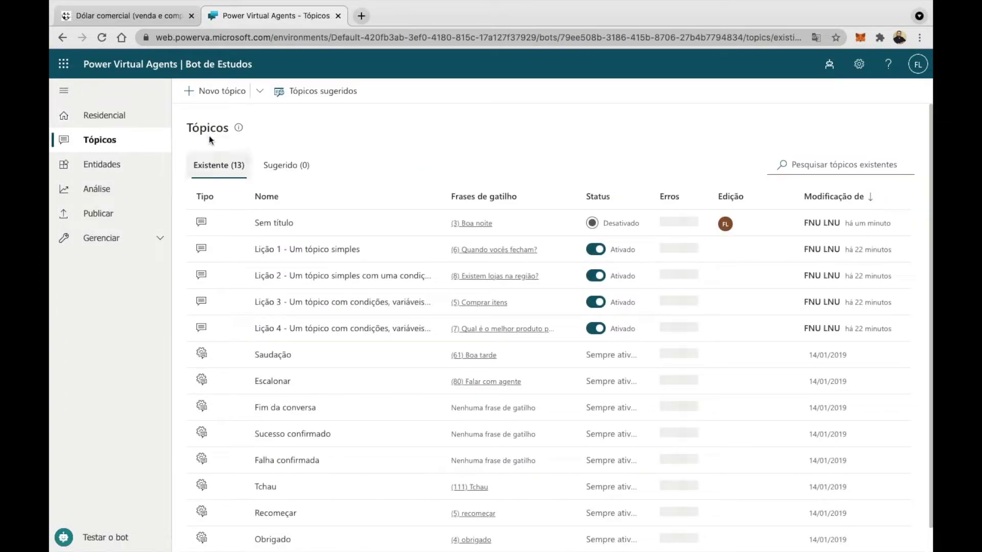
pyautogui.click(227, 91)
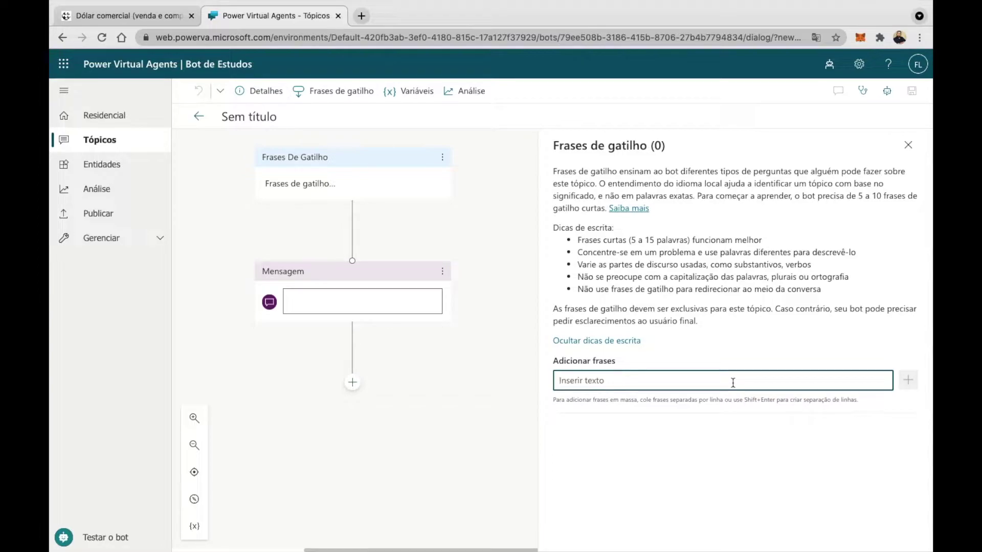
pyautogui.write('Bom dia')
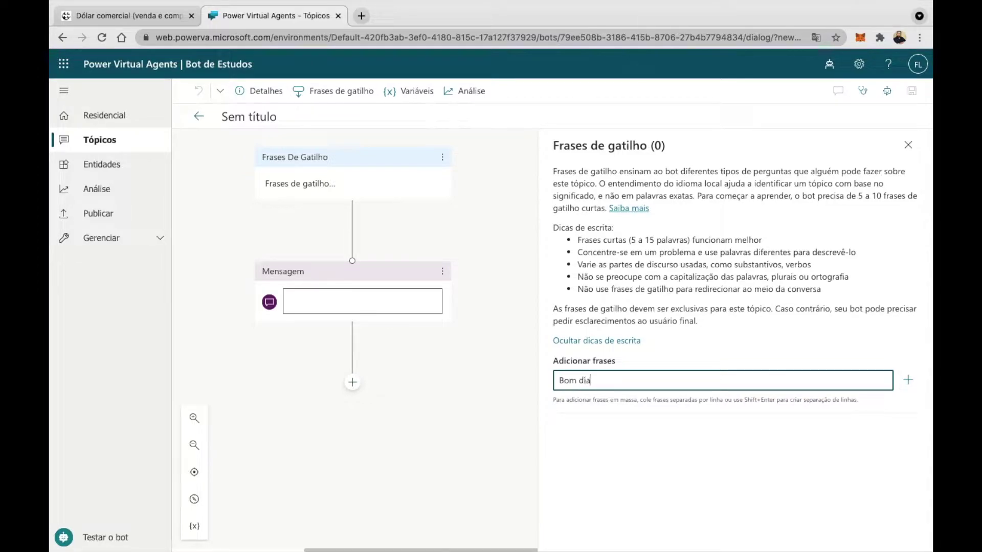
pyautogui.click(908, 380)
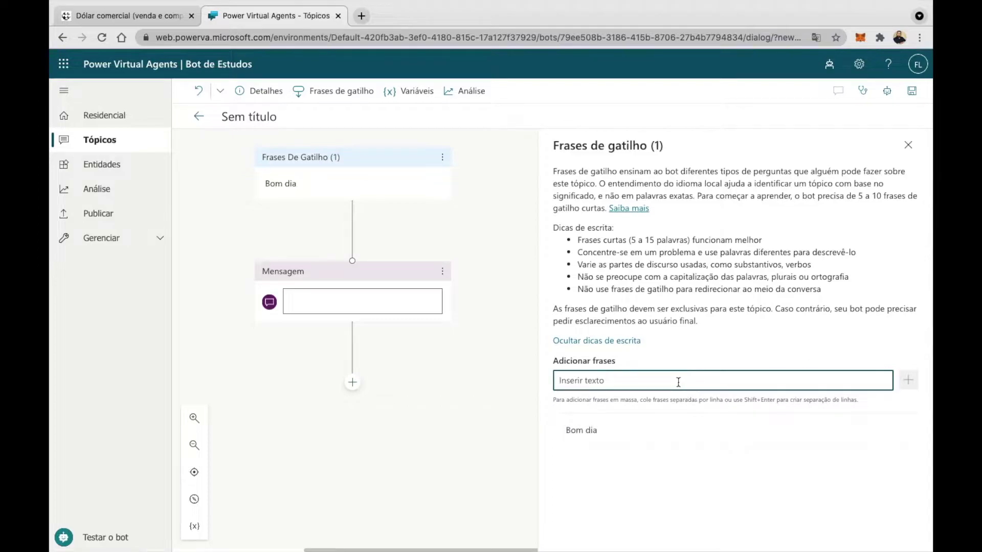
pyautogui.write('Boa tarde')
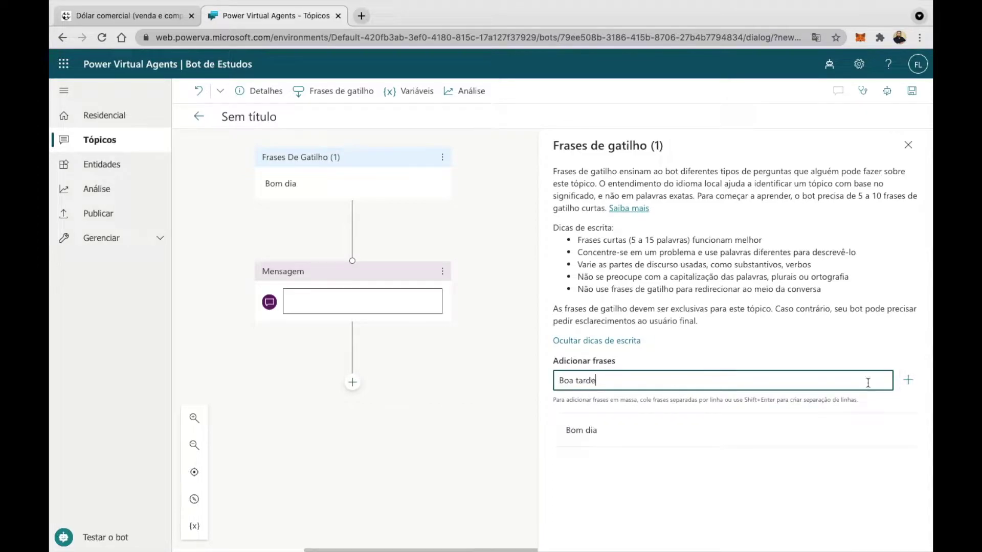
pyautogui.click(908, 383)
pyautogui.write('Boa')
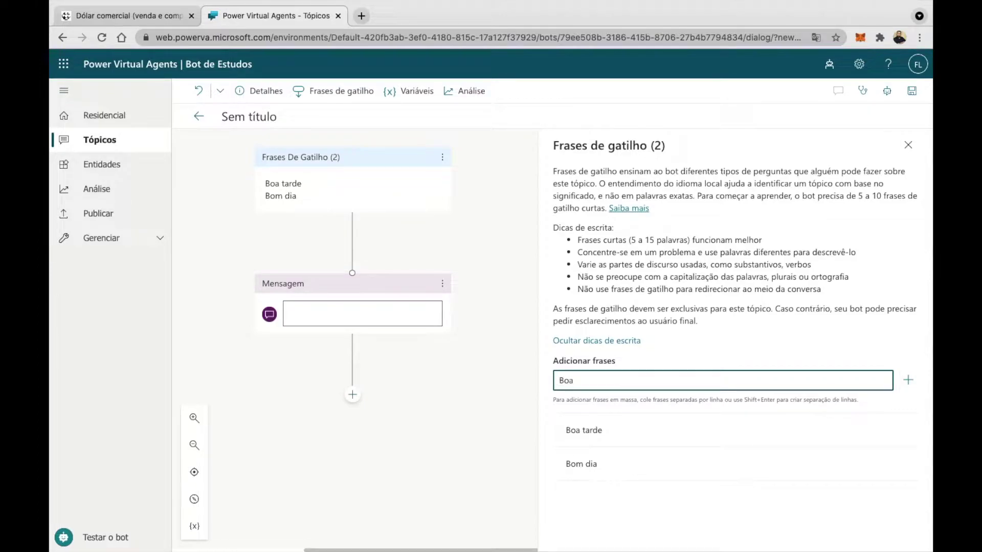
pyautogui.write(' noite')
pyautogui.click(908, 383)
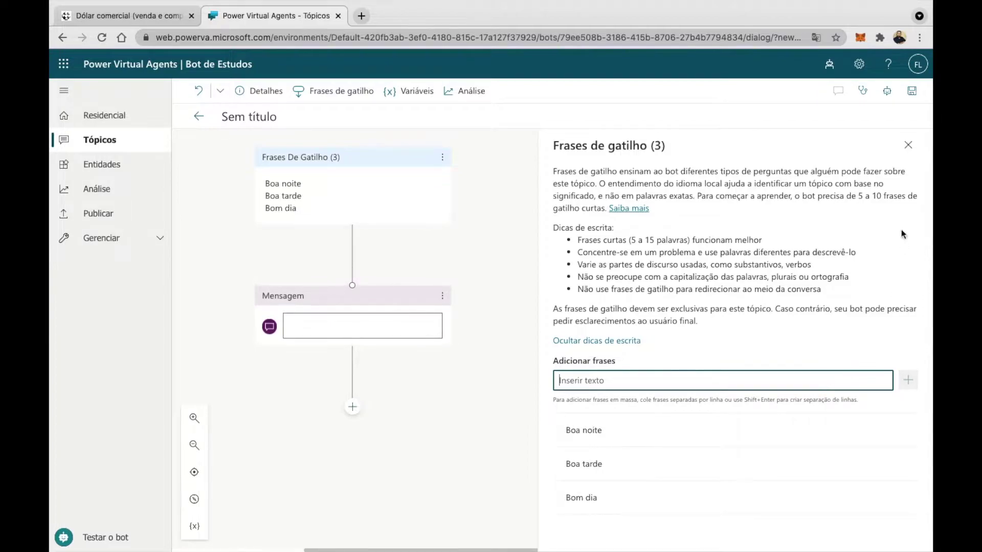
pyautogui.click(908, 145)
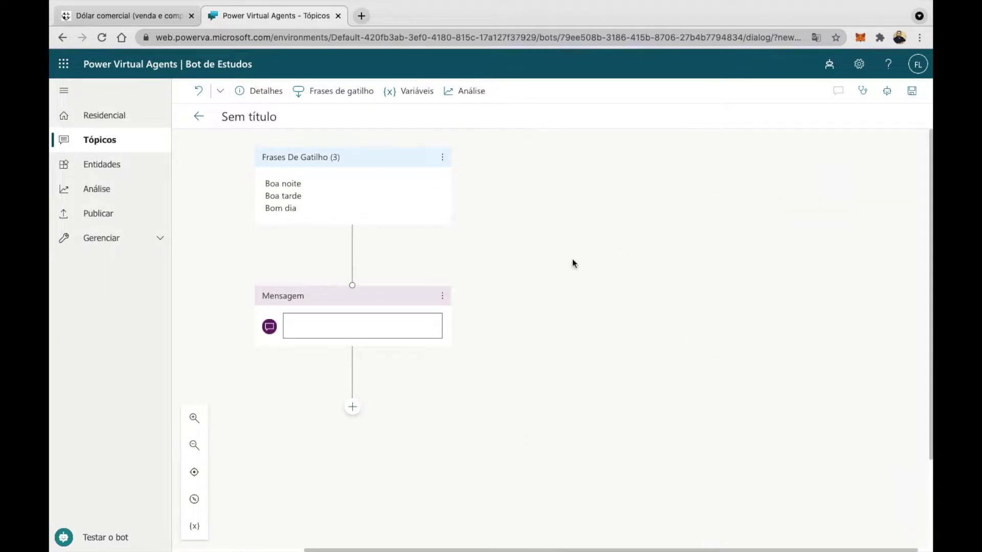
# Set the text of the message node below the trigger phrases to "Olá"
pyautogui.click(427, 333)
pyautogui.click(408, 320)
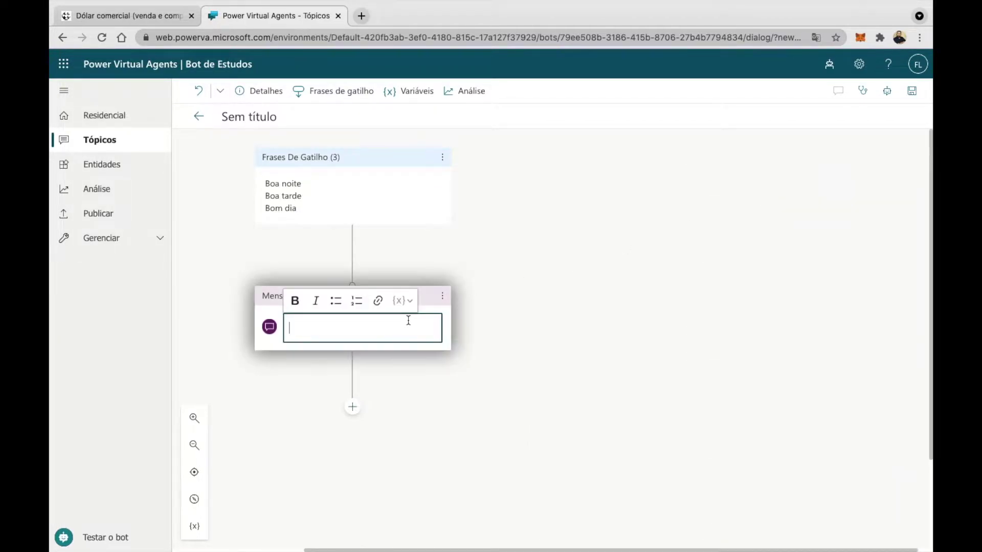
pyautogui.write('Olá')
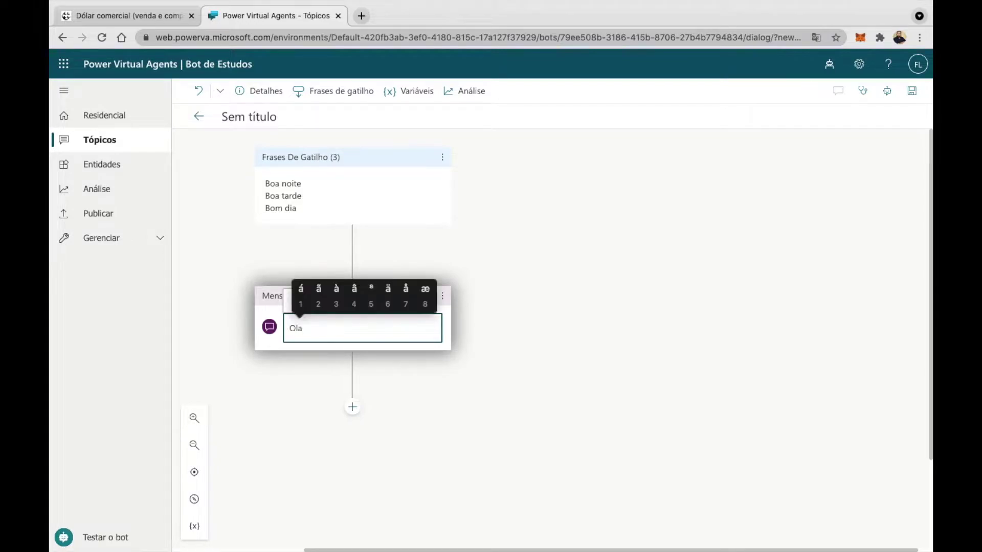
pyautogui.click(588, 282)
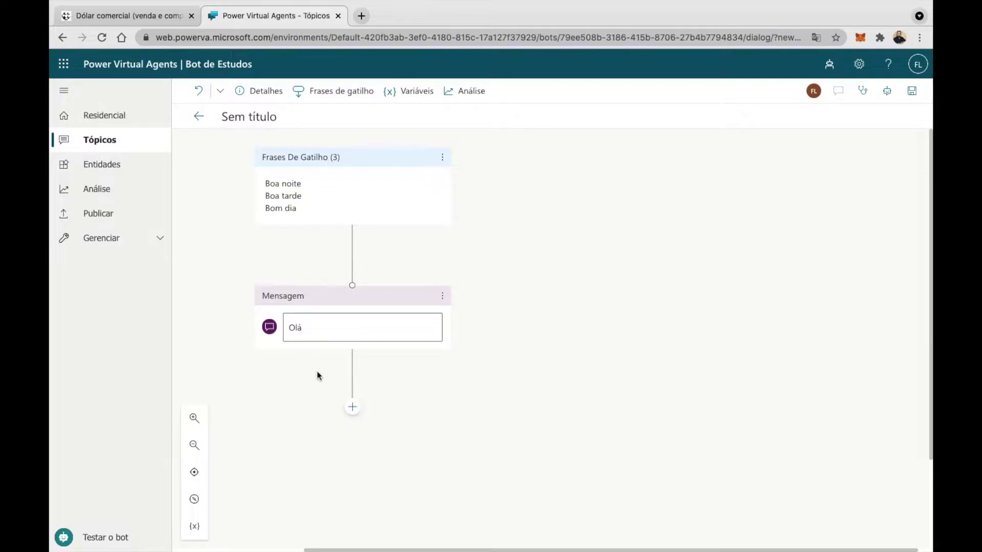
# Add a question node after the message asking "Qual periodo do Dolar voce gostaria de saber o valor?"
pyautogui.click(351, 409)
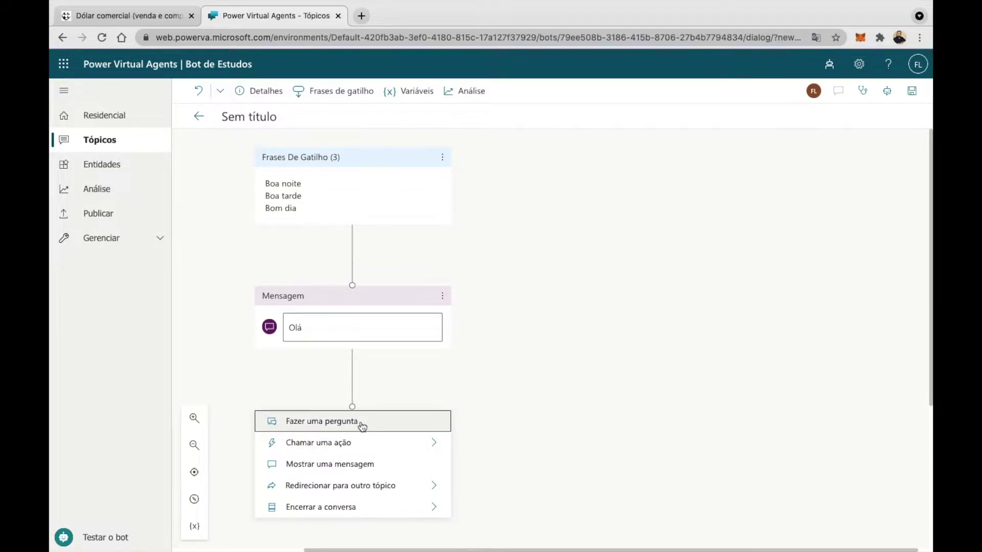
pyautogui.click(362, 423)
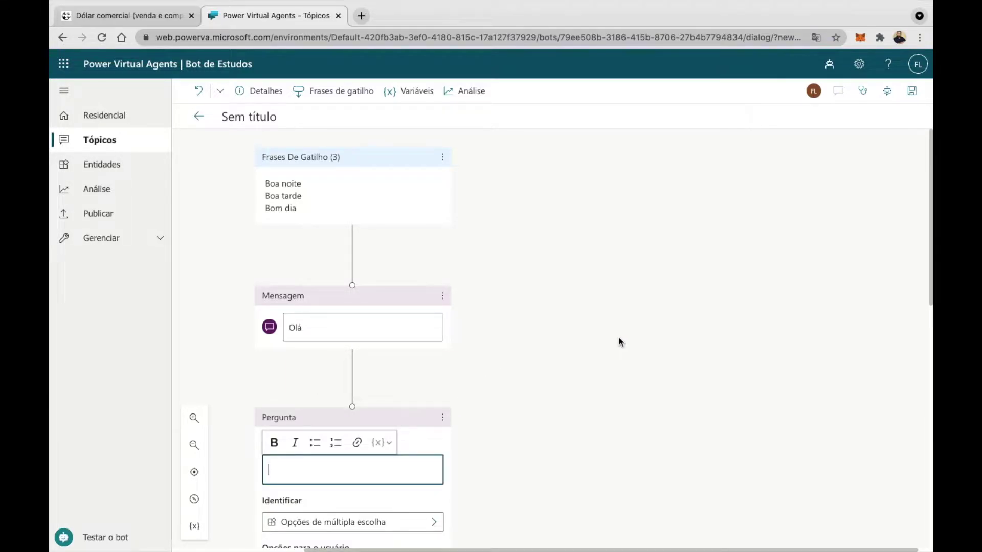
pyautogui.write('Q')
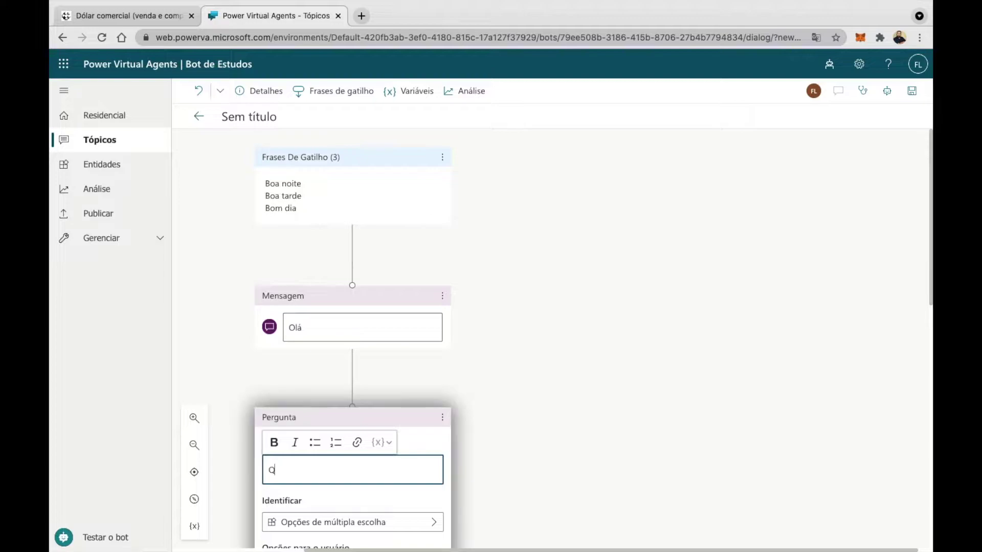
pyautogui.write('ual periodo do Dolar voce gostaria d')
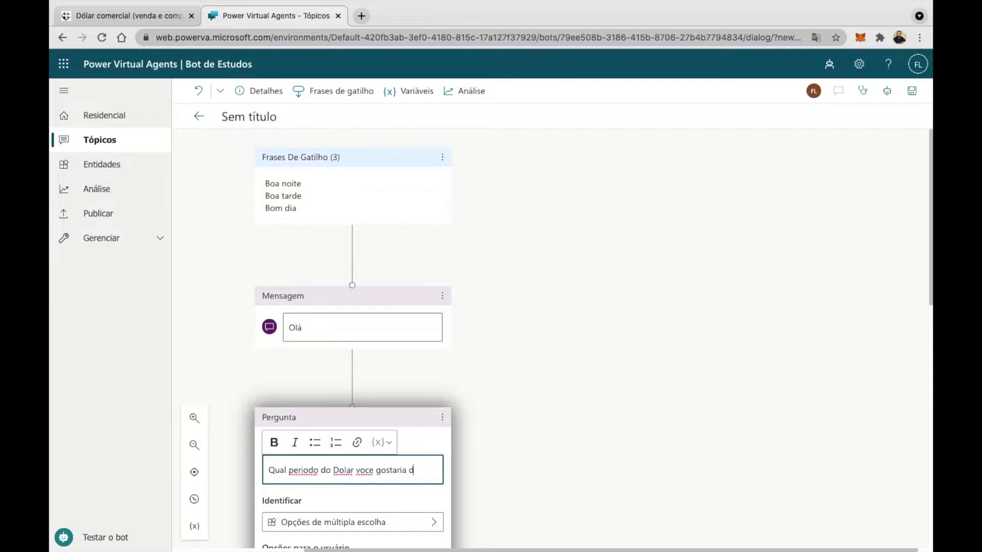
pyautogui.write('e sabe')
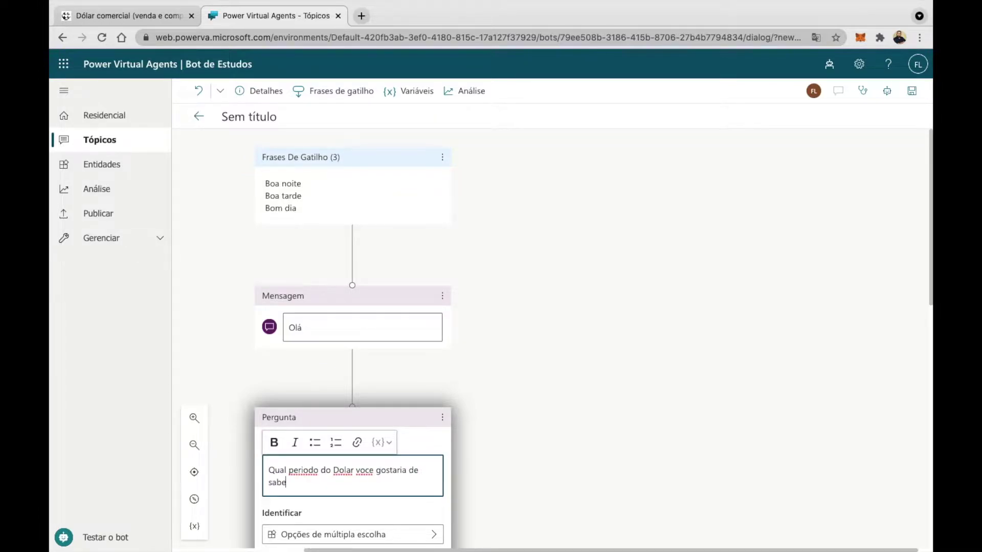
pyautogui.write('r o valor?')
# Correct the question's accents to "período", "Dólar" and "você", and append an empty pair of parentheses at its end
pyautogui.rightClick(311, 472)
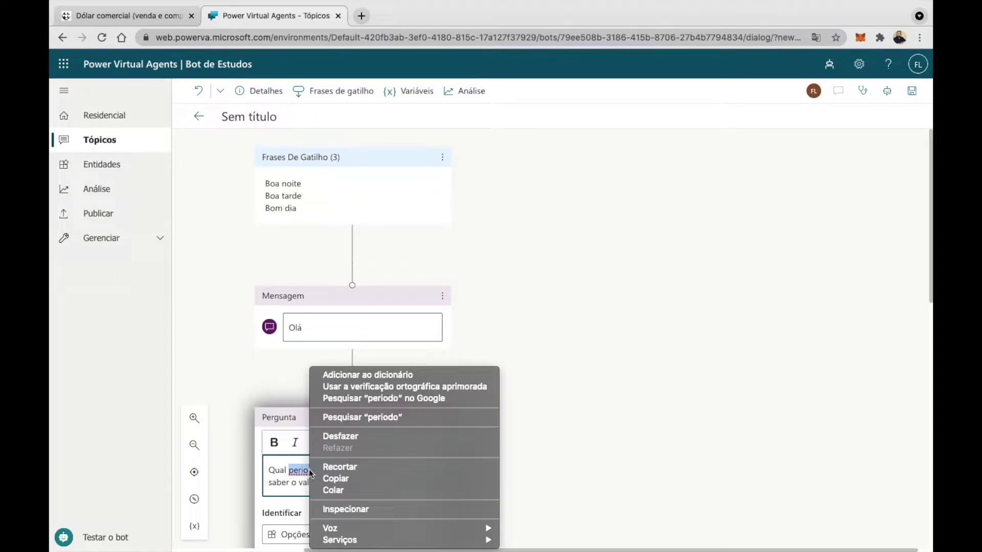
pyautogui.press('Escape')
pyautogui.click(302, 480)
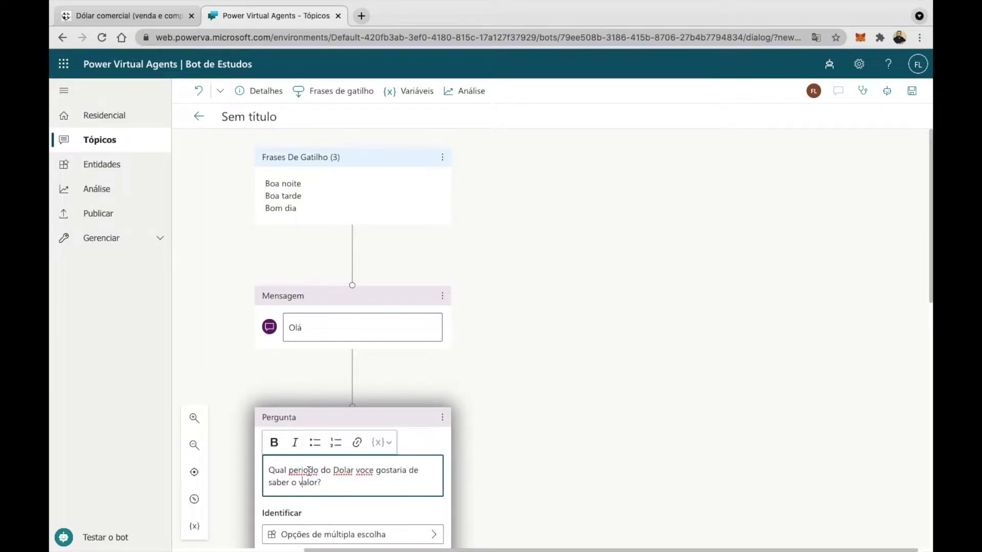
pyautogui.click(302, 470)
pyautogui.write('í')
pyautogui.press('Right')
pyautogui.press('Delete')
pyautogui.write('o D')
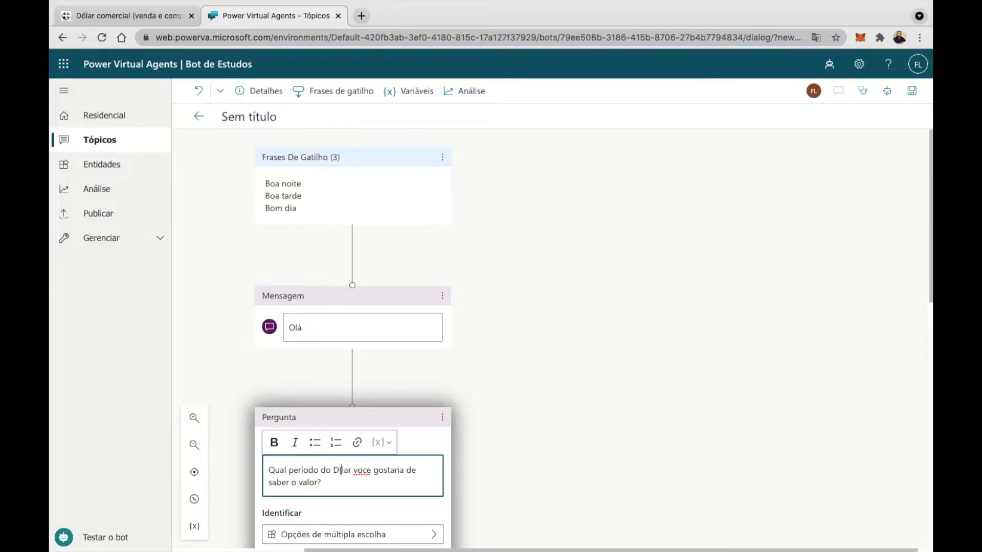
pyautogui.write('ó')
pyautogui.press('BackSpace')
pyautogui.write('ê')
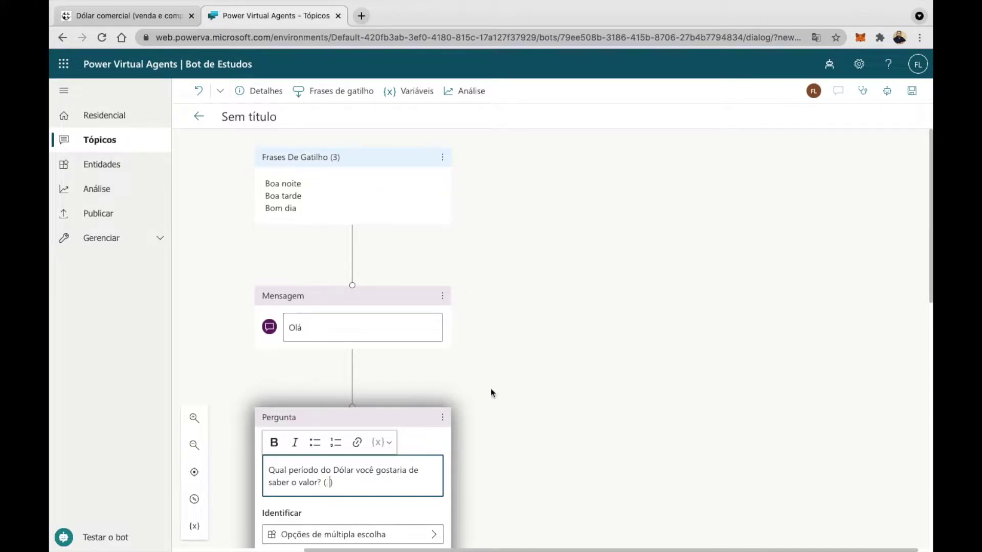
pyautogui.press('BackSpace')
# On the Banco Central site, open the API resource "Cotação do Dólar em uma determinada data" and check the quotation date's format
pyautogui.click(149, 20)
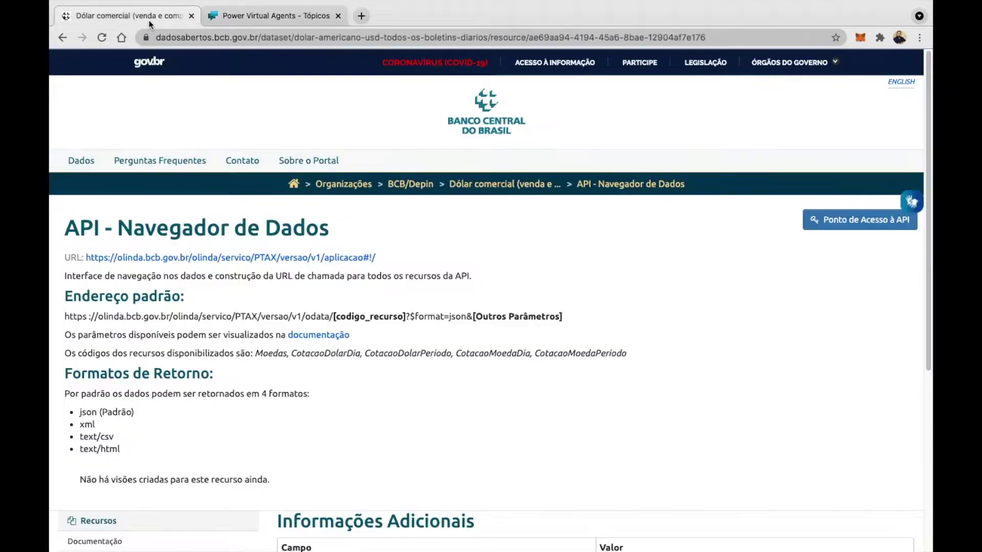
pyautogui.click(311, 258)
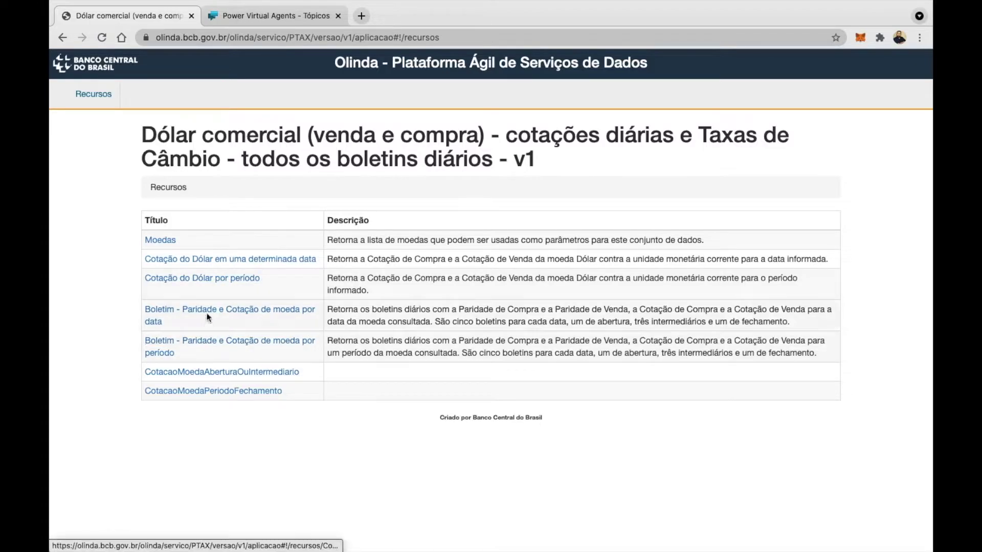
pyautogui.click(242, 261)
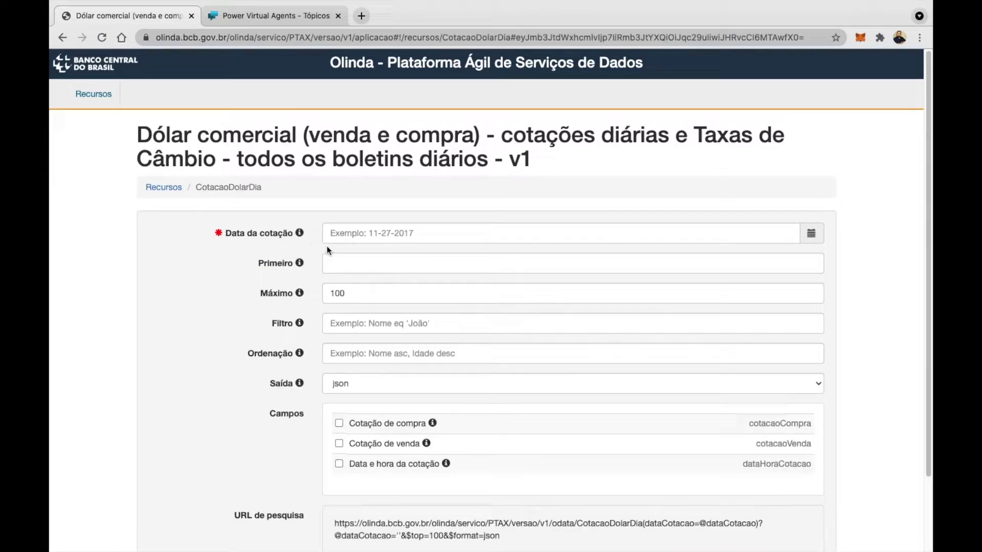
pyautogui.click(394, 233)
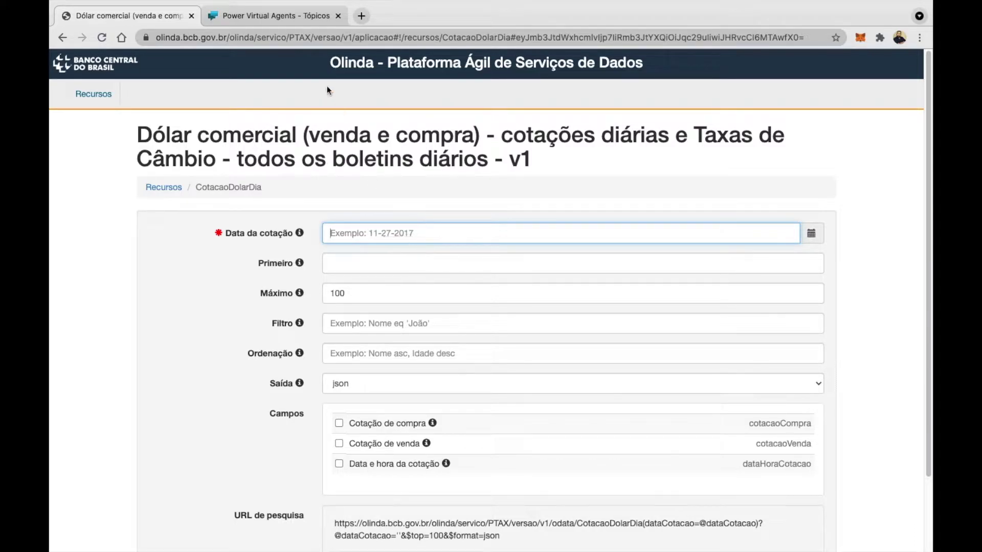
# Back in Power Virtual Agents, enter the date format "mm-dd-aaaa" inside the question's parentheses
pyautogui.click(311, 19)
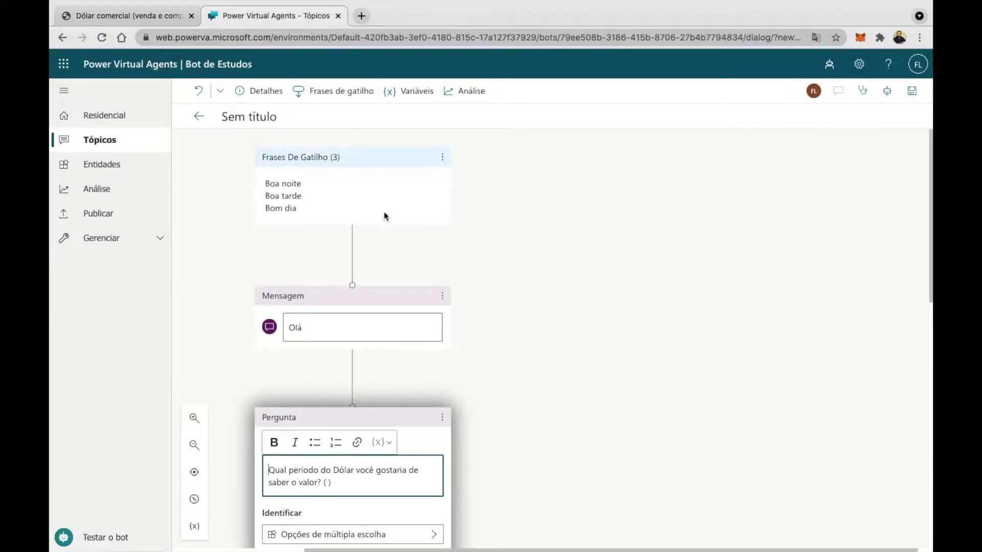
pyautogui.click(328, 482)
pyautogui.write('mm-dd-aaaa')
pyautogui.click(584, 483)
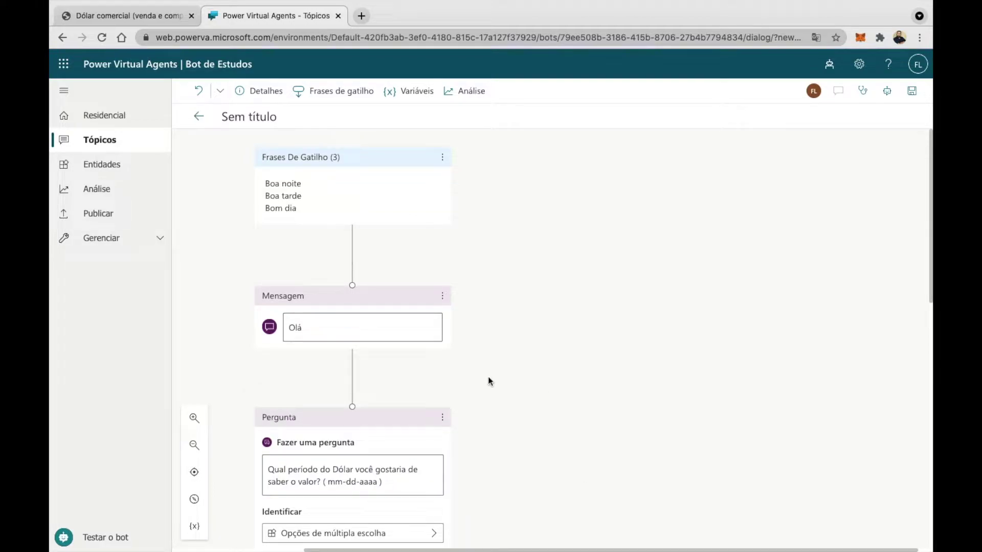
# Set the question to identify "Resposta inteira do usuário" instead of multiple-choice options
pyautogui.scroll(-4, 506, 391)
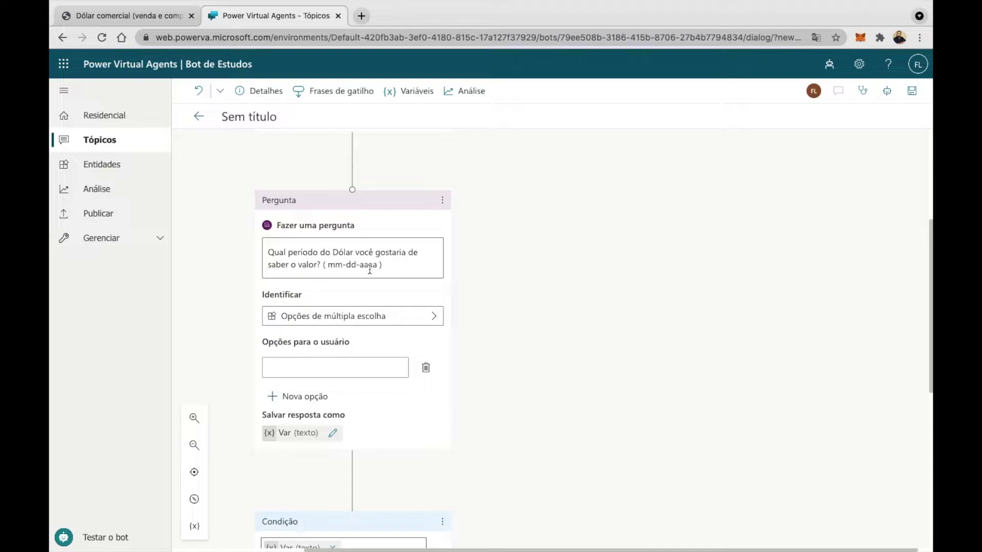
pyautogui.click(376, 317)
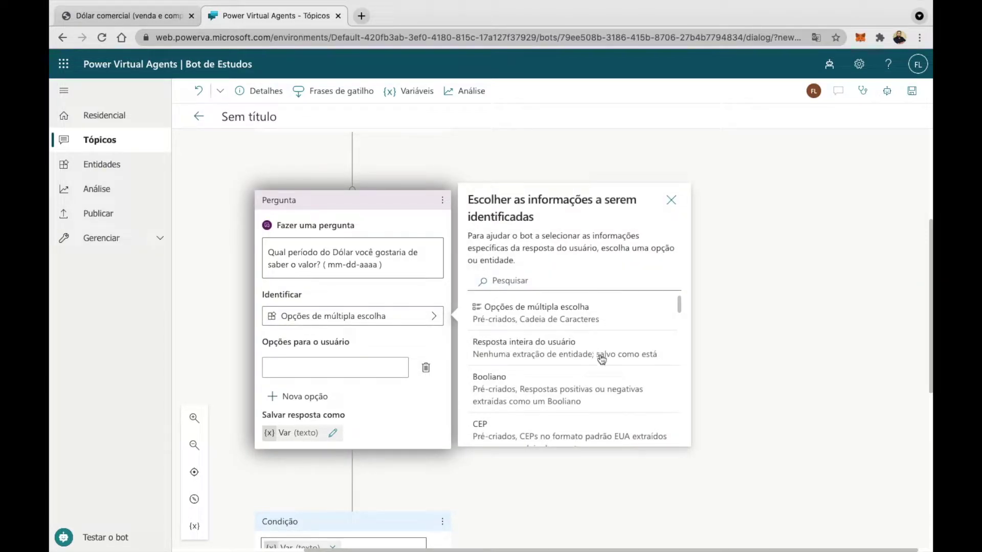
pyautogui.click(569, 352)
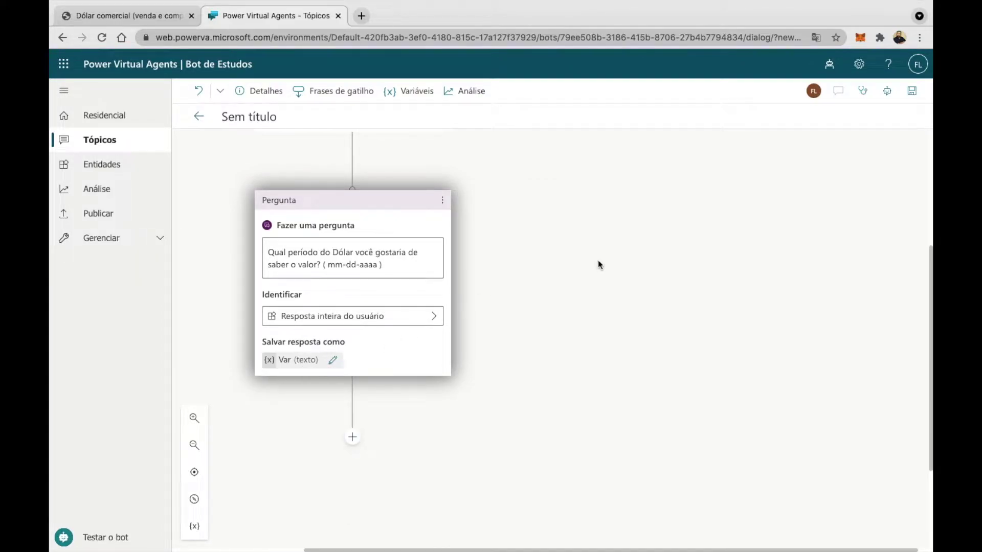
# Rename the variable that stores the question's answer to "VarData" and close its properties
pyautogui.scroll(-1, 588, 271)
pyautogui.click(335, 342)
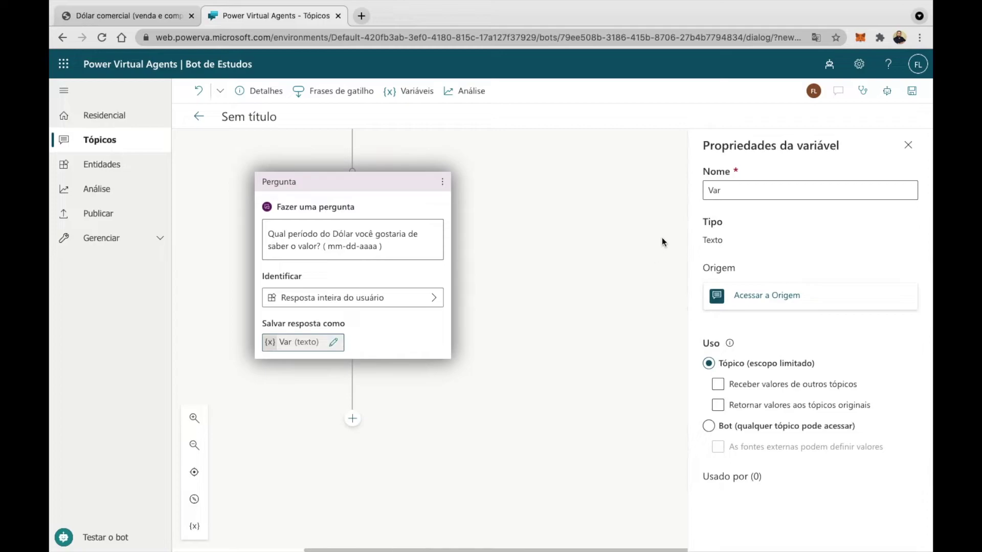
pyautogui.click(763, 193)
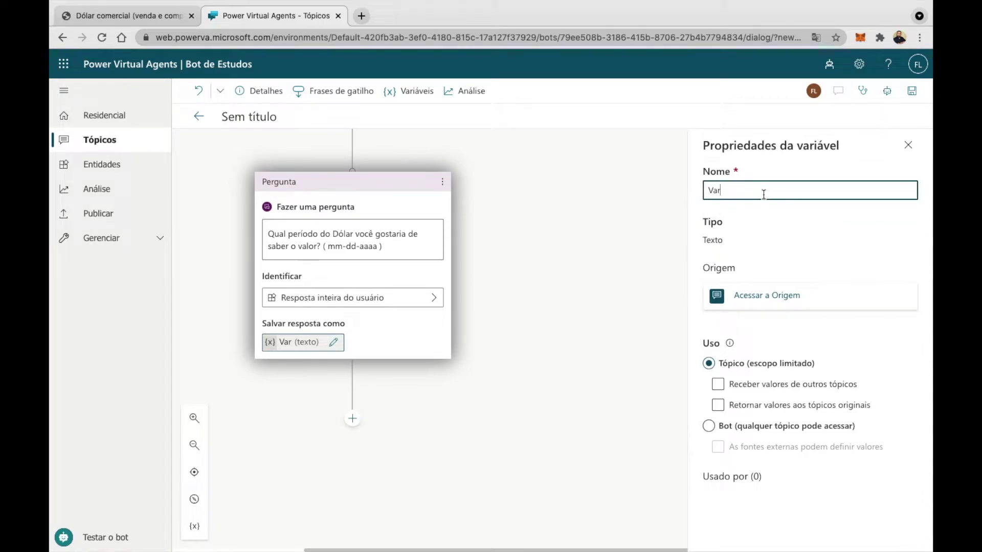
pyautogui.write('Data')
pyautogui.click(851, 241)
pyautogui.click(909, 149)
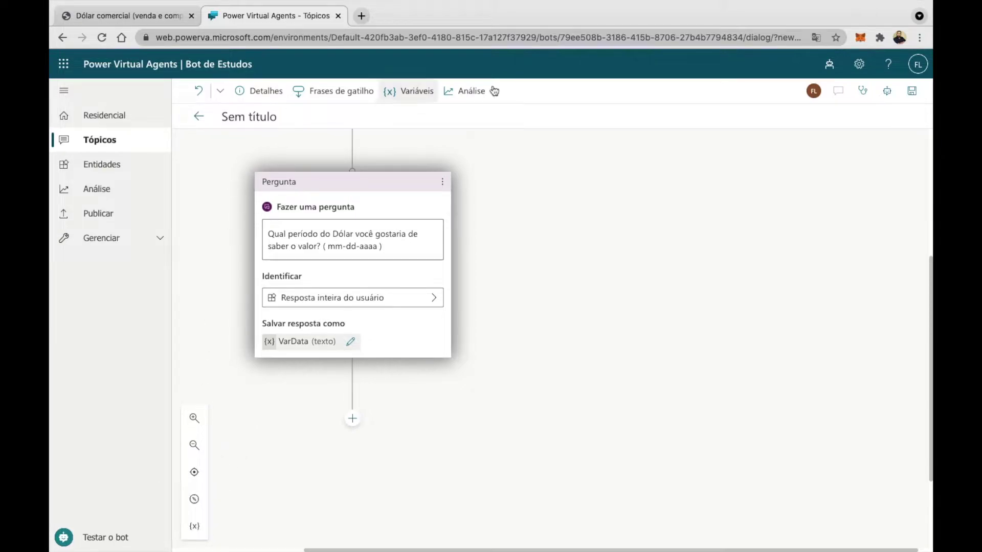
# Open the test bot, save the topic, and send the message "Boa noite" to try out the conversation
pyautogui.click(890, 92)
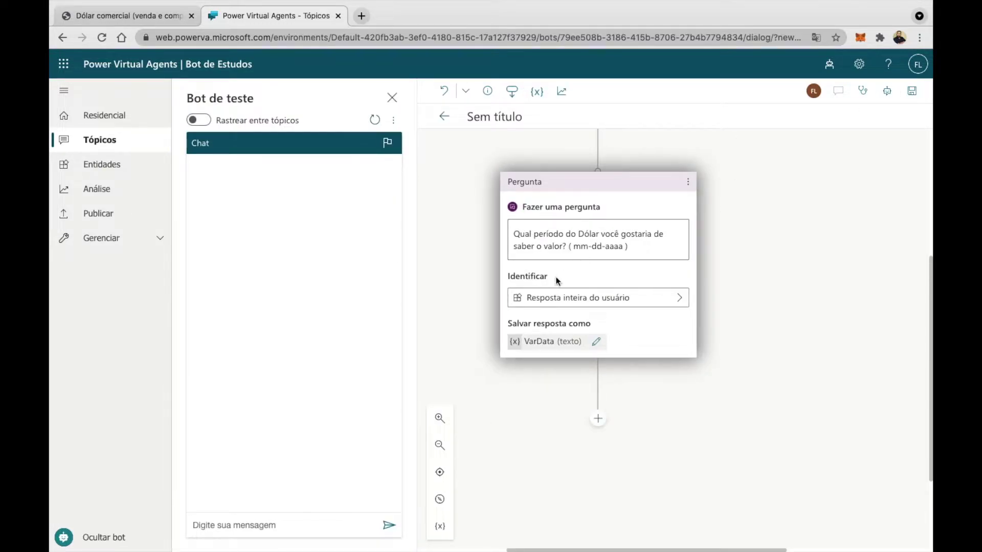
pyautogui.click(911, 91)
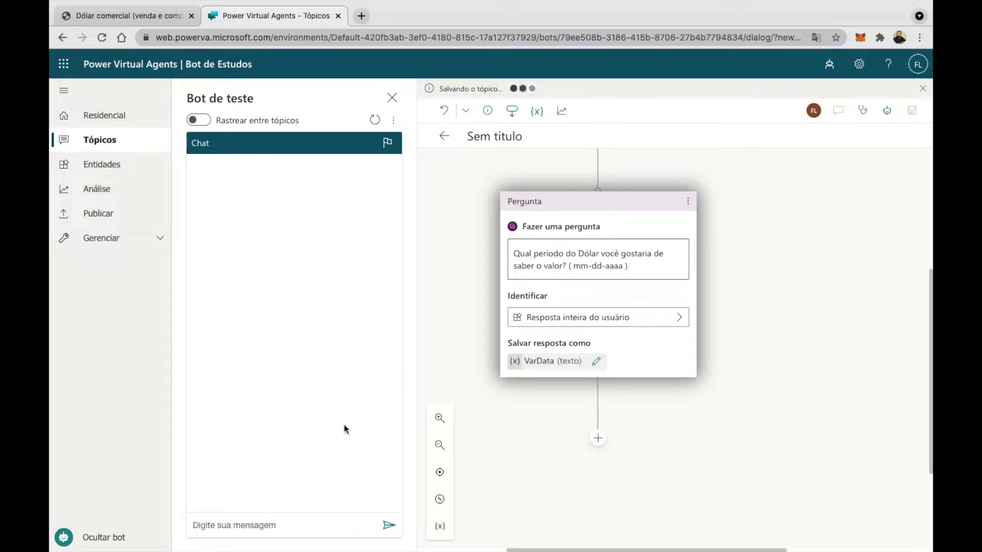
pyautogui.click(309, 523)
pyautogui.write('B')
pyautogui.press('BackSpace')
pyautogui.write('Boa noit')
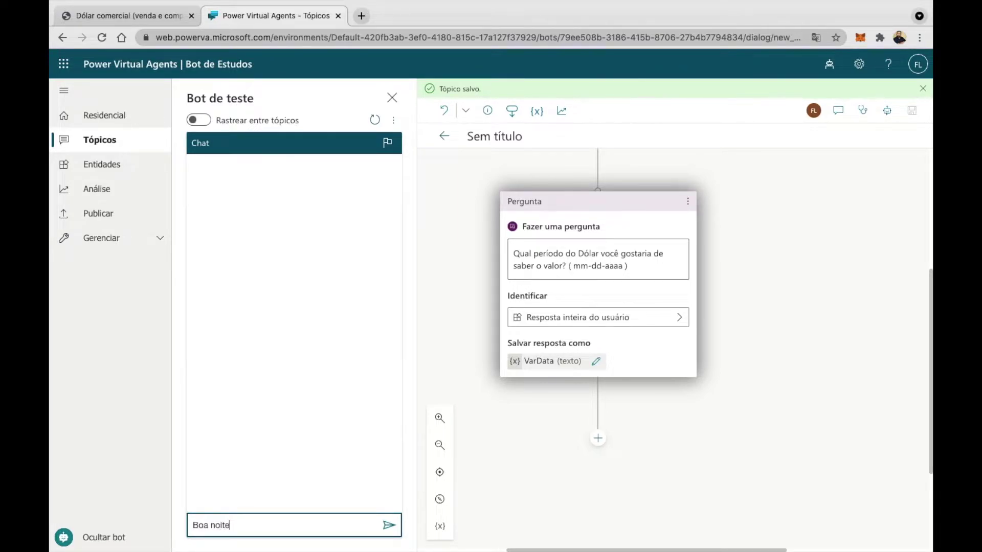
pyautogui.write('e')
pyautogui.press('Return')
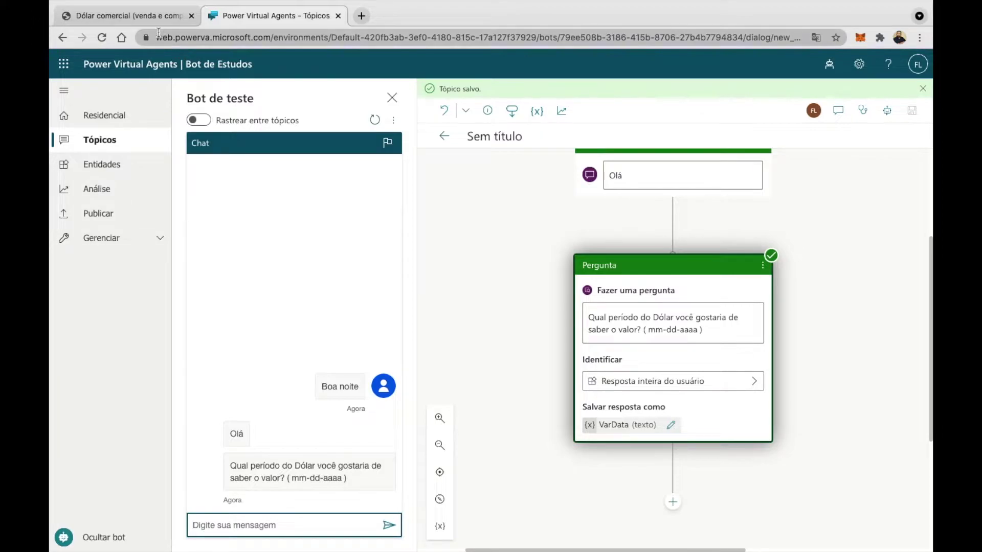
# Below the VarData question, call an action that creates a new Power Automate flow
pyautogui.scroll(-4, 875, 313)
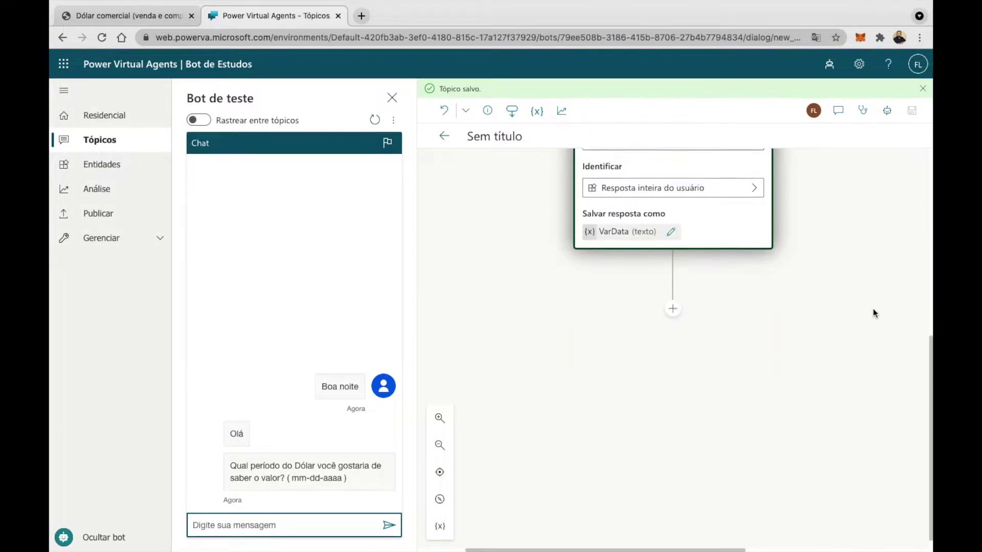
pyautogui.click(673, 299)
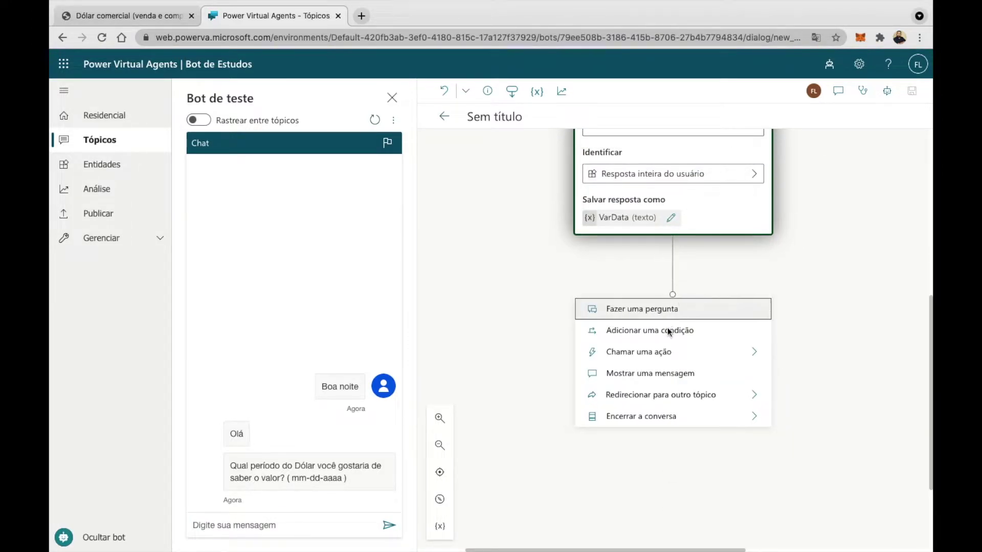
pyautogui.click(658, 354)
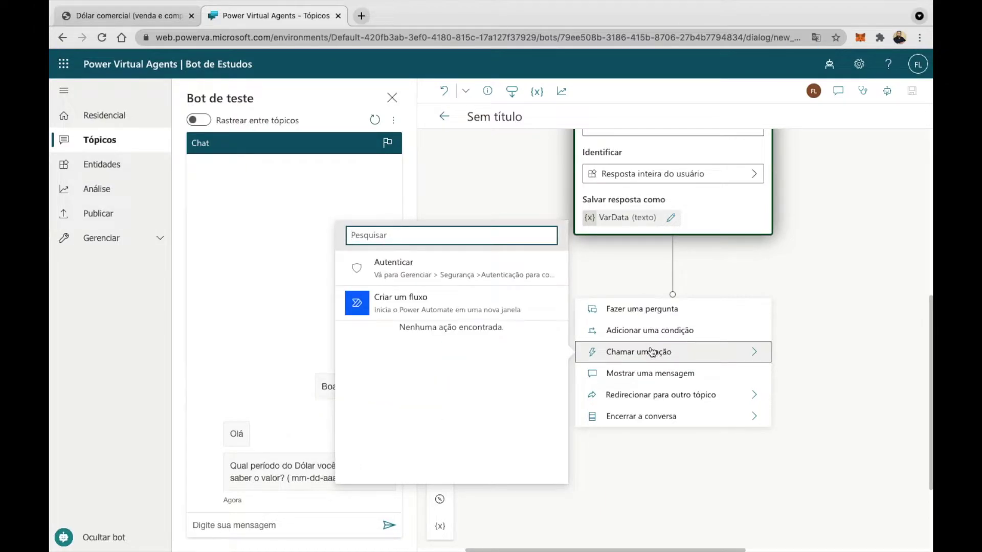
pyautogui.click(449, 304)
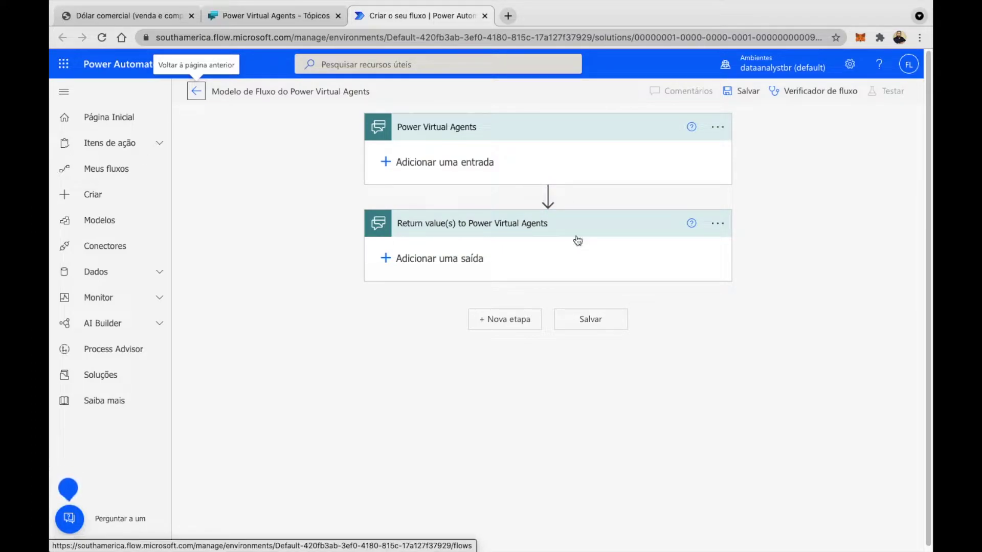
# Add a text input to the flow's Power Virtual Agents trigger with the prompt "VarData", checking the variable name in the topic
pyautogui.click(387, 161)
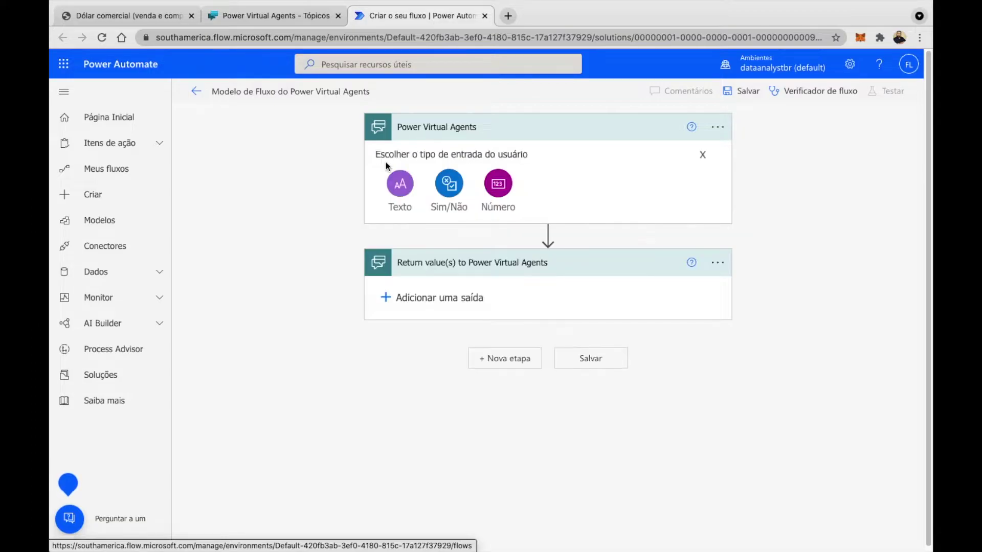
pyautogui.click(402, 186)
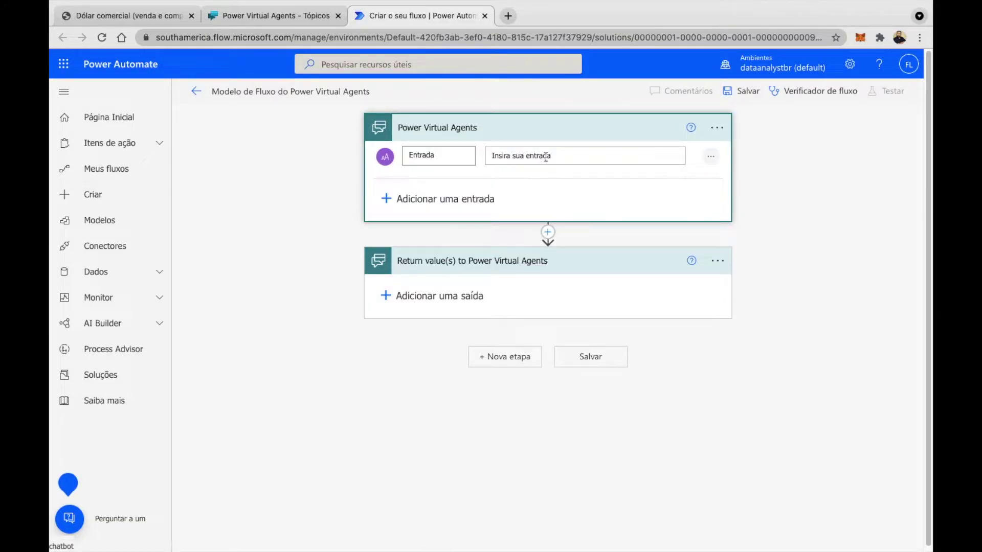
pyautogui.press('BackSpace')
pyautogui.press('BackSpace')
pyautogui.press('BackSpace')
pyautogui.press('BackSpace')
pyautogui.press('BackSpace')
pyautogui.press('BackSpace')
pyautogui.press('BackSpace')
pyautogui.press('BackSpace')
pyautogui.press('BackSpace')
pyautogui.press('BackSpace')
pyautogui.press('BackSpace')
pyautogui.write('VarDat')
pyautogui.click(272, 21)
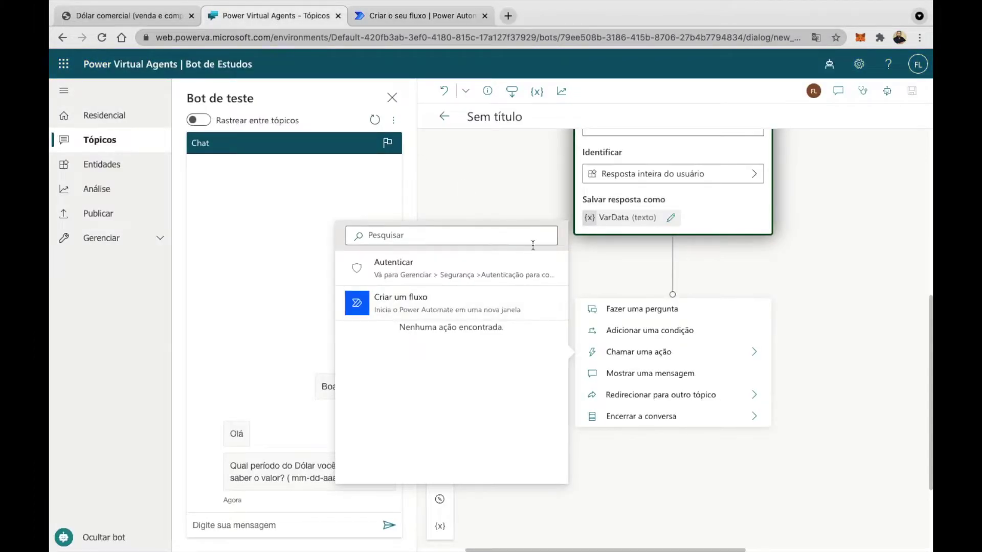
pyautogui.click(438, 23)
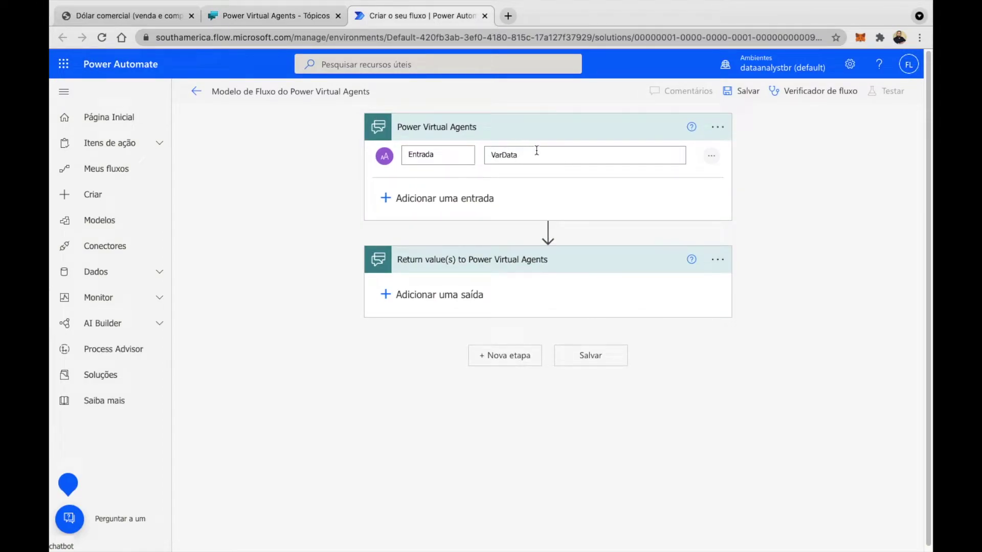
# Insert a new action between the Power Virtual Agents trigger and the step that returns values
pyautogui.moveTo(548, 233)
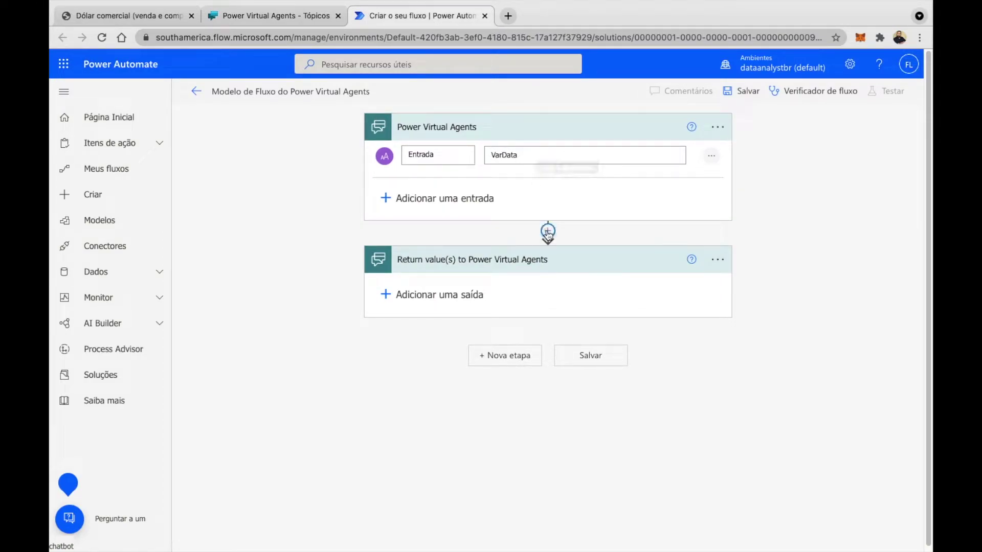
pyautogui.click(548, 232)
pyautogui.click(549, 252)
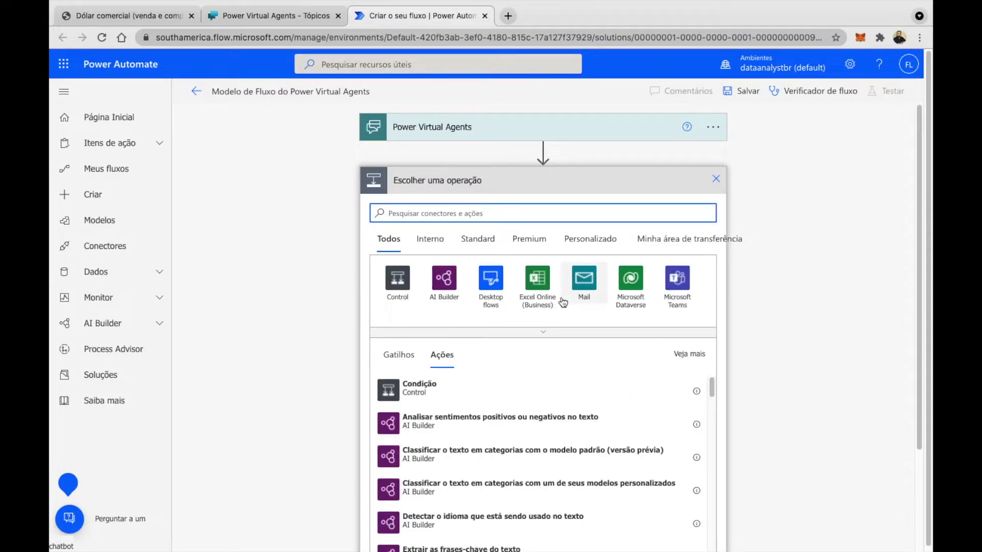
# On the Banco Central query page, set Data da cotação to 01-25-2020 and Máximo to 1
pyautogui.click(134, 15)
pyautogui.scroll(-3, 842, 291)
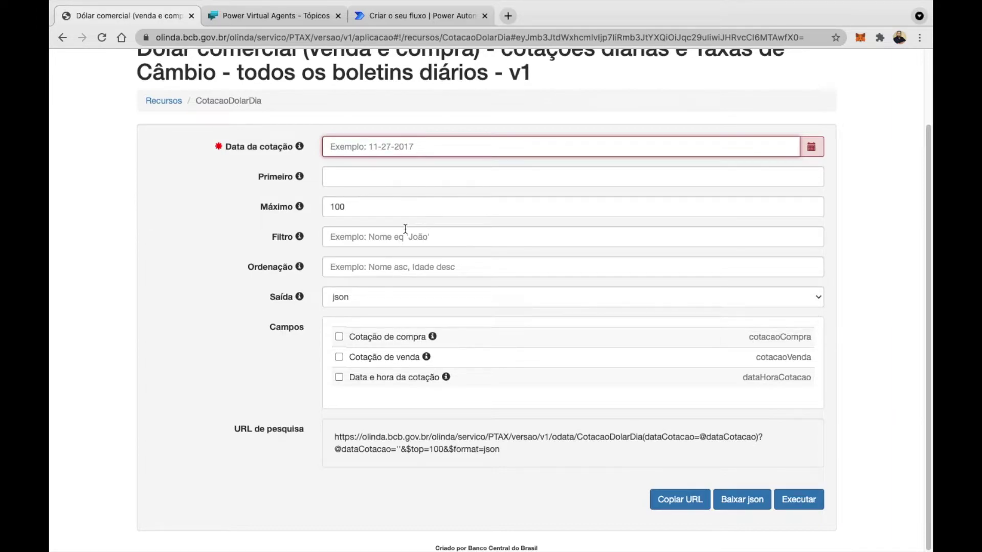
pyautogui.write('01-2')
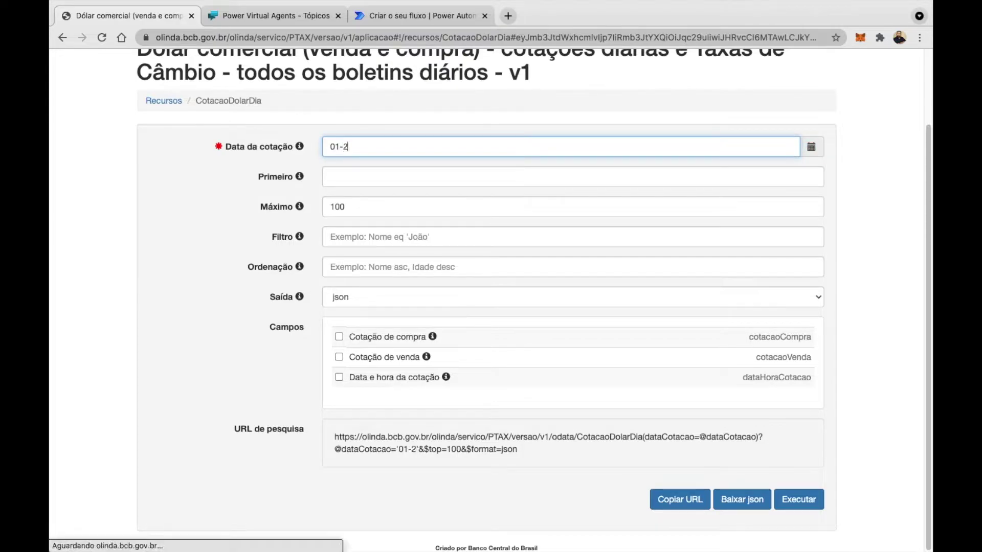
pyautogui.write('5-2020')
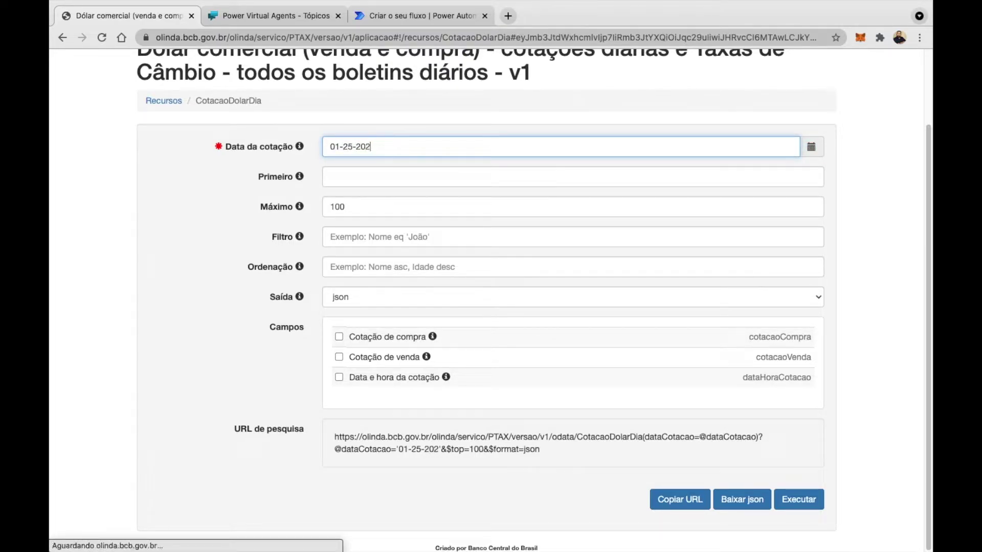
pyautogui.click(392, 213)
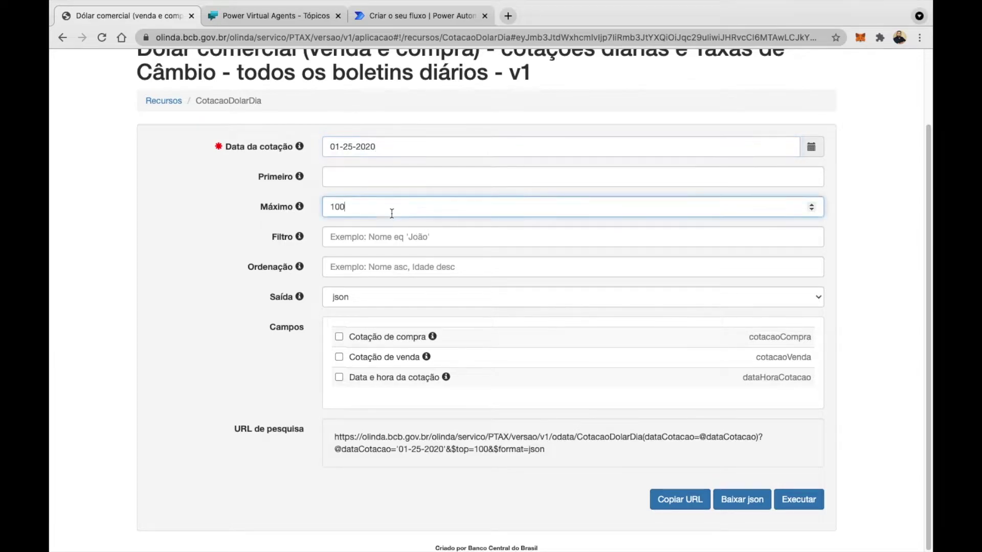
pyautogui.click(573, 456)
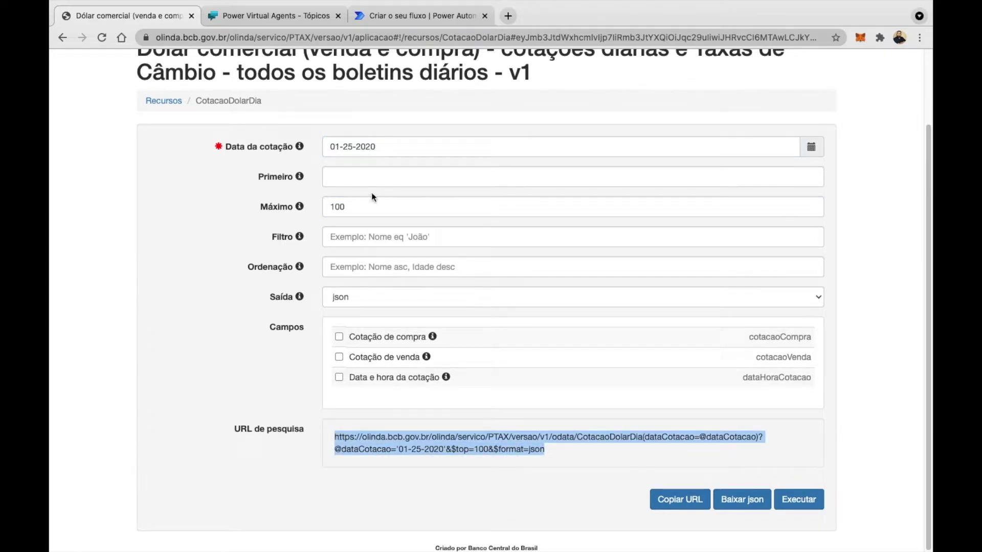
pyautogui.doubleClick(371, 213)
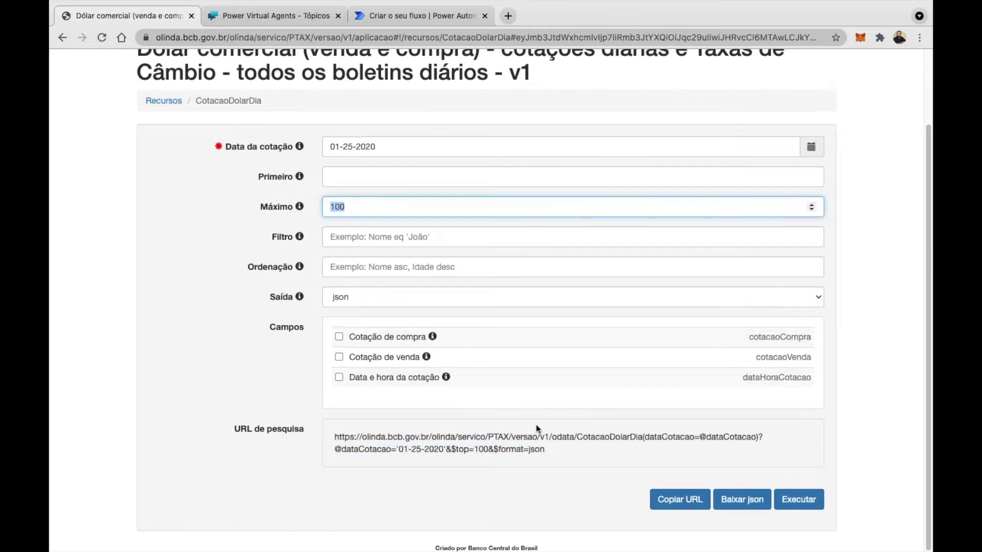
pyautogui.write('1')
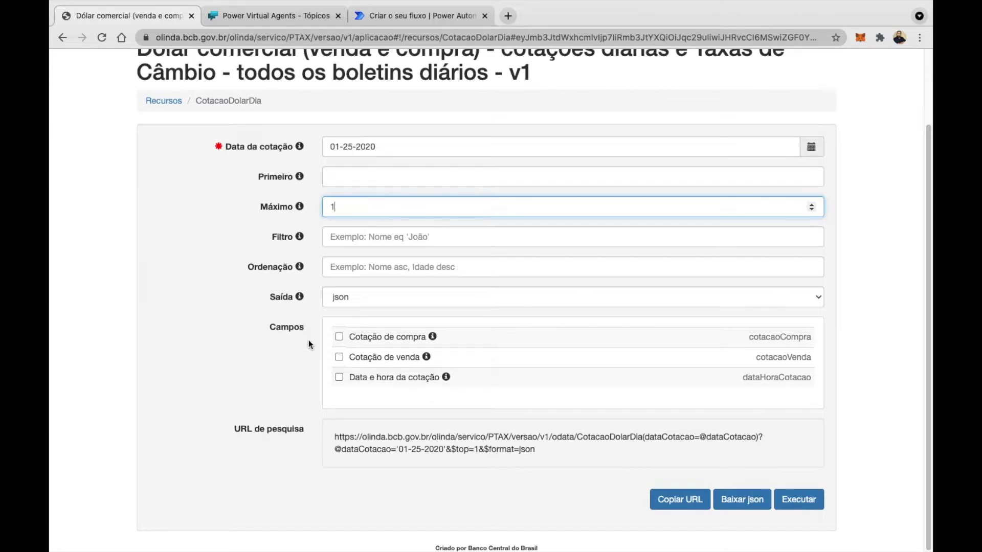
# Include the field "Cotação de compra" in the query and copy the generated search URL
pyautogui.click(339, 337)
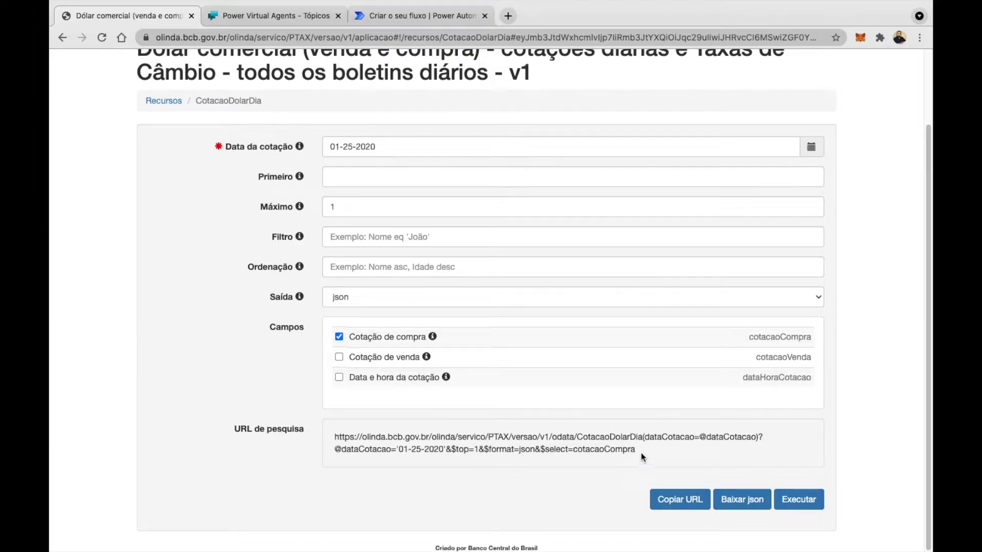
pyautogui.moveTo(640, 450); pyautogui.dragTo(302, 440)
pyautogui.hotkey('ctrl', 'c')
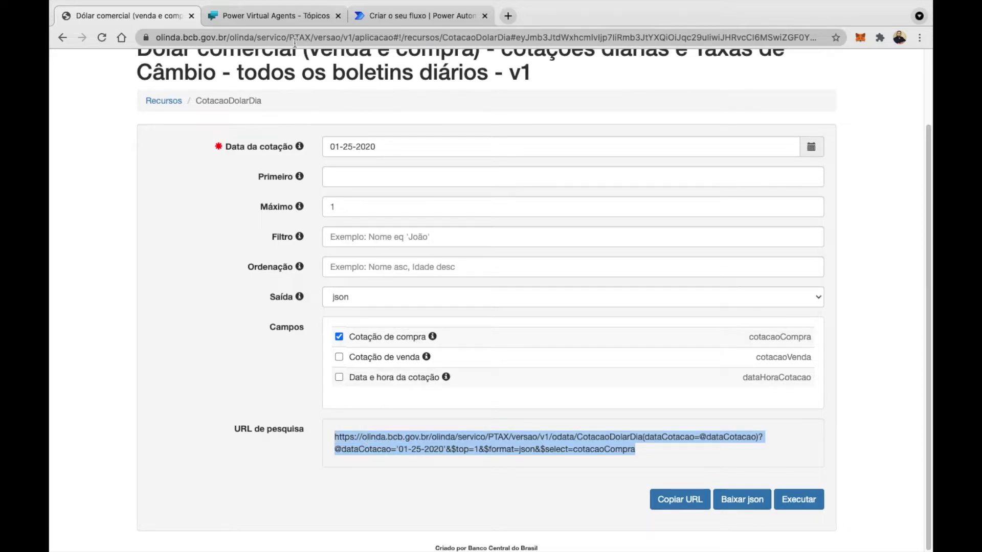
# Back in Power Automate, search the connectors for "http" and add the HTTP action of the HTTP connector
pyautogui.click(438, 18)
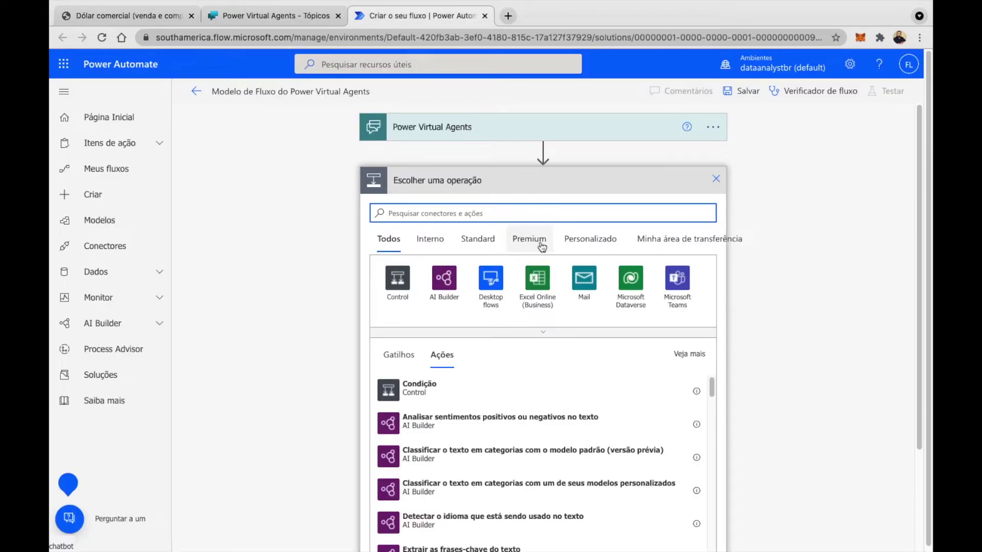
pyautogui.write('http')
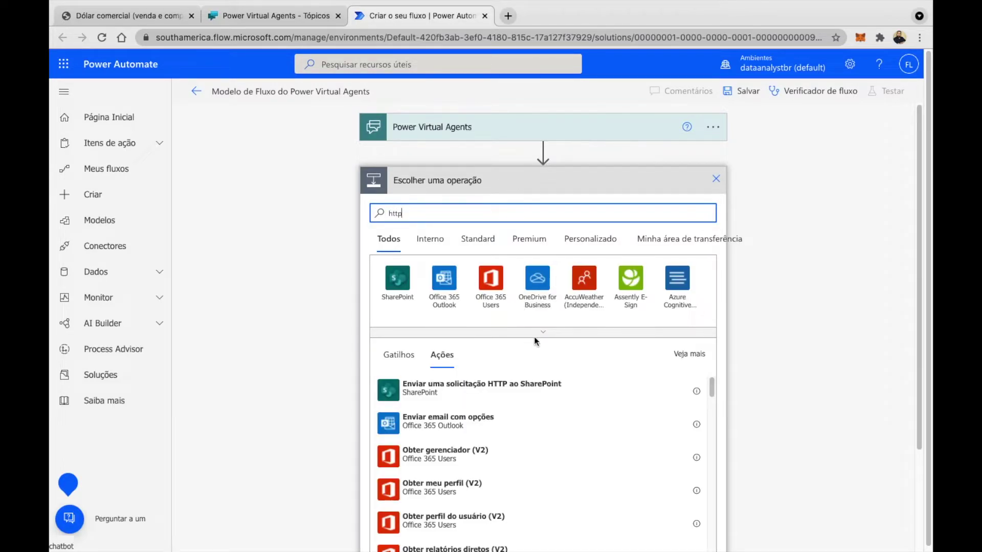
pyautogui.click(537, 335)
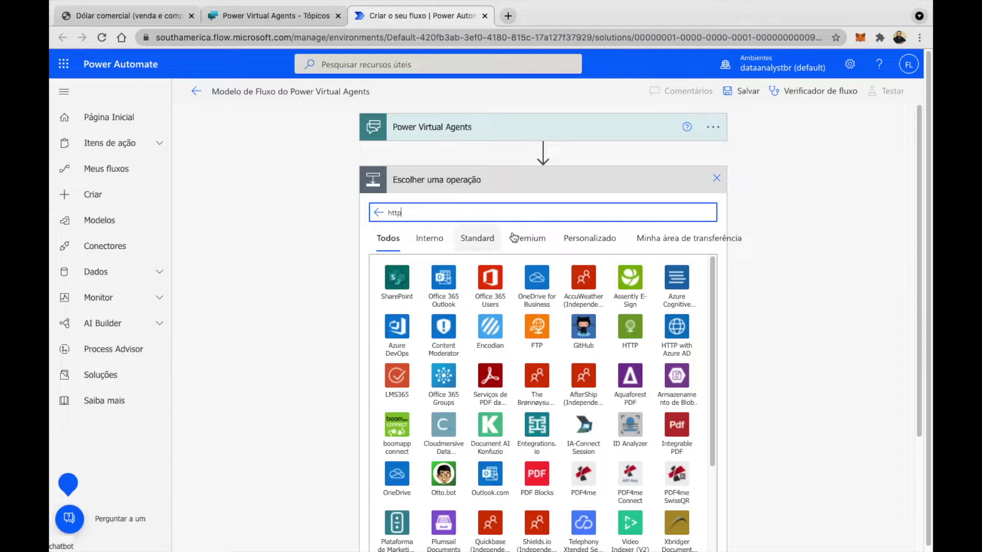
pyautogui.click(632, 327)
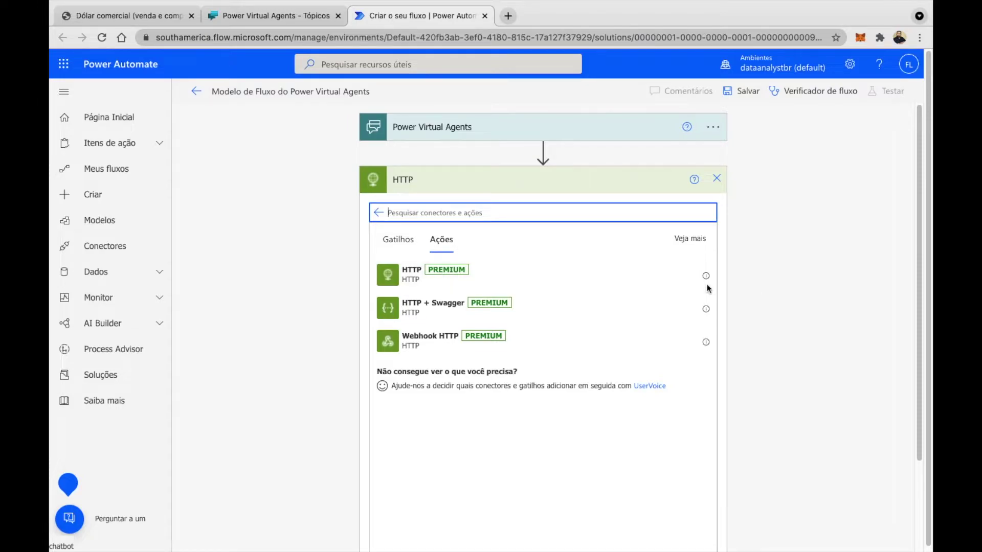
pyautogui.click(405, 281)
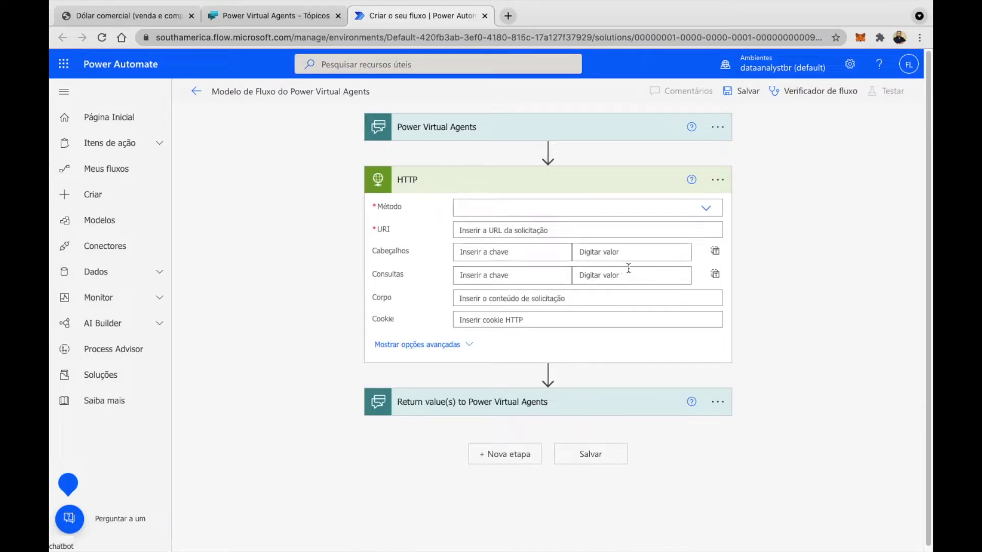
# Set the HTTP action's method to GET and paste the copied Banco Central URL as its URI
pyautogui.click(706, 208)
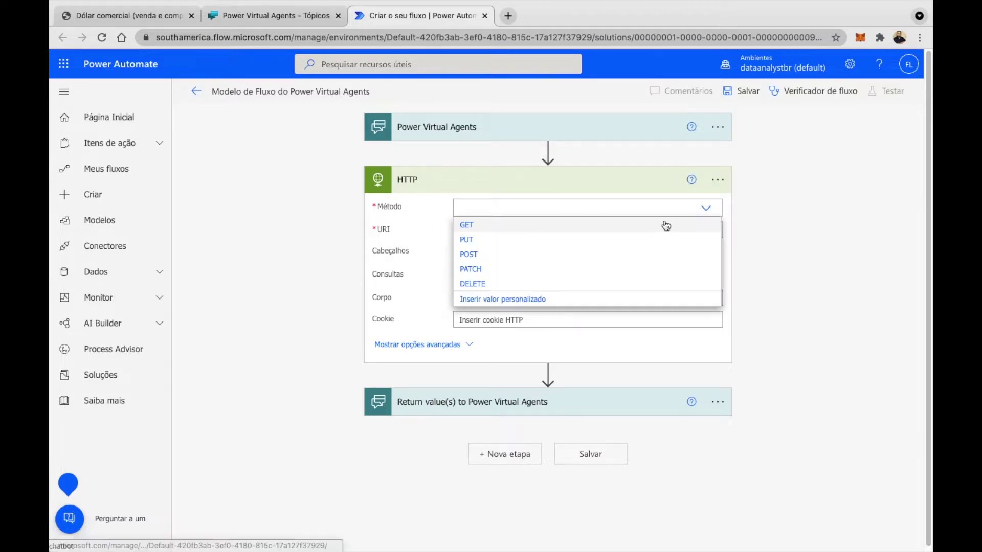
pyautogui.click(555, 224)
pyautogui.click(526, 228)
pyautogui.hotkey('ctrl', 'v')
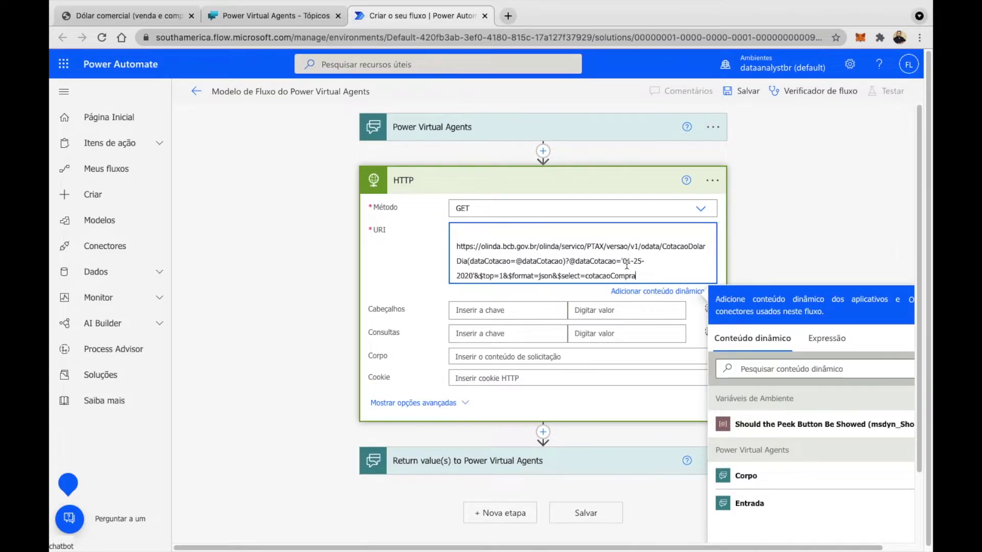
# Replace the date 01-25-2020 in the URI with the dynamic content "Entrada" and save the flow
pyautogui.moveTo(623, 263); pyautogui.dragTo(475, 278)
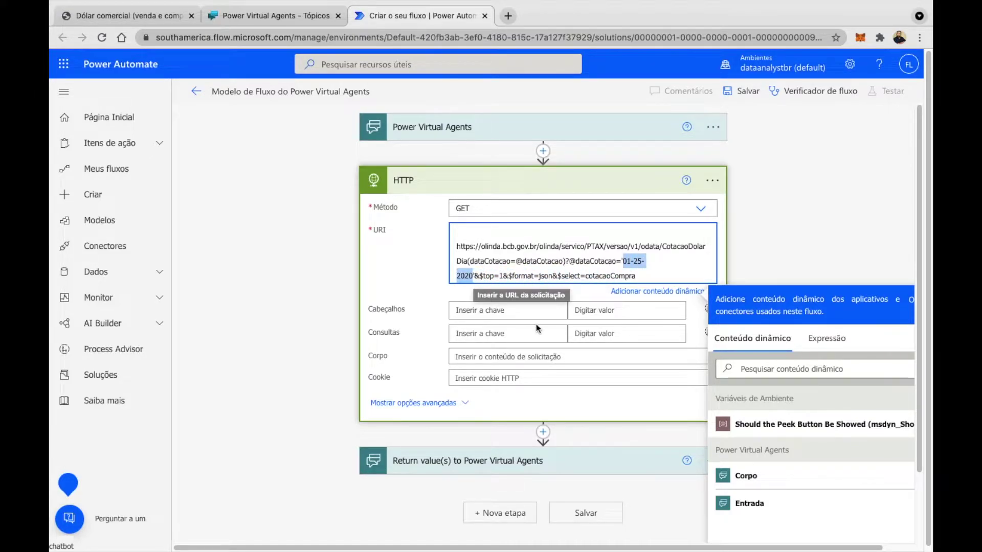
pyautogui.press('BackSpace')
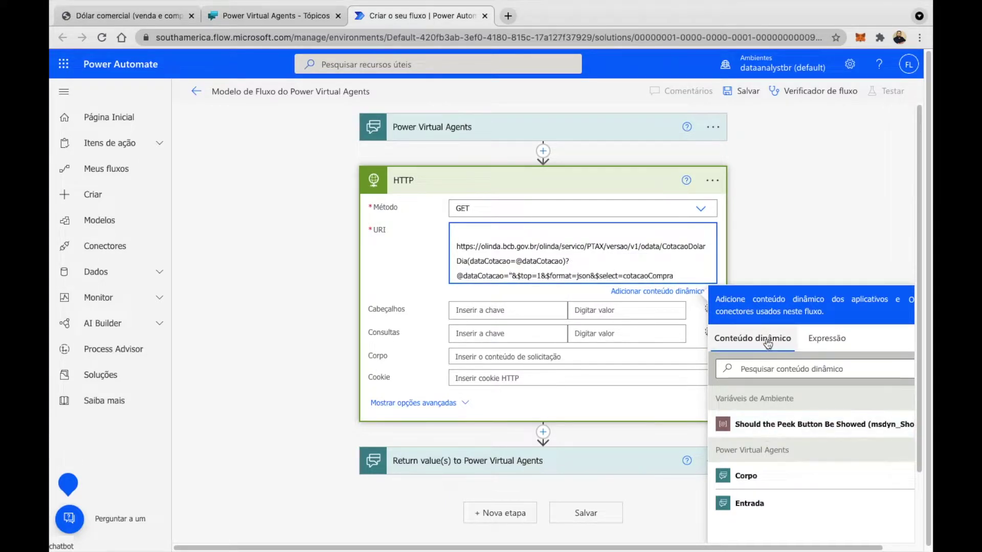
pyautogui.click(764, 507)
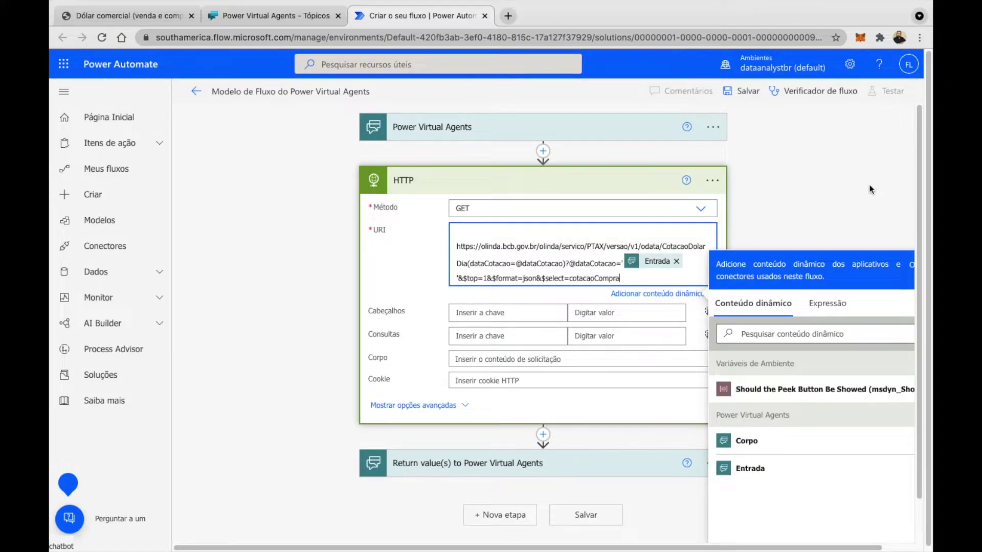
pyautogui.click(871, 190)
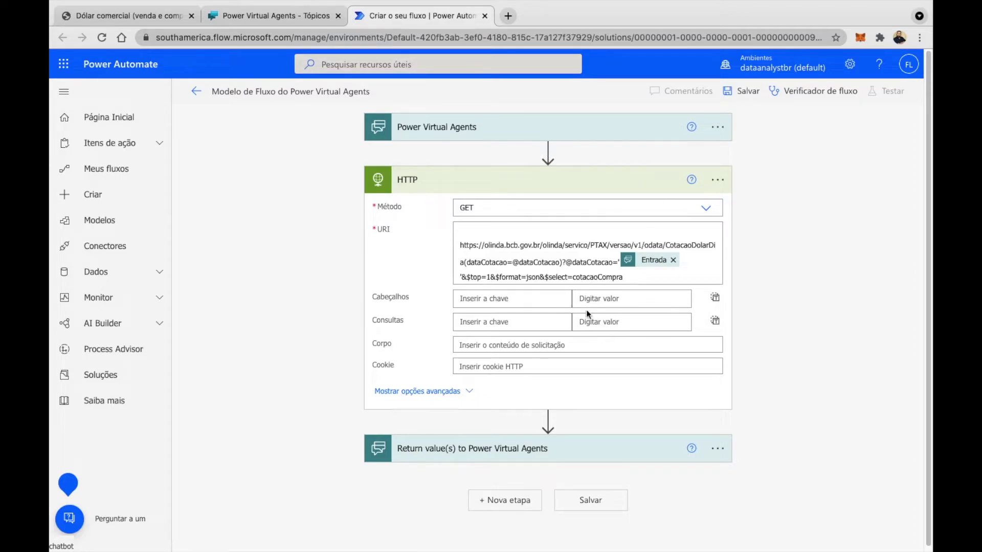
pyautogui.click(750, 92)
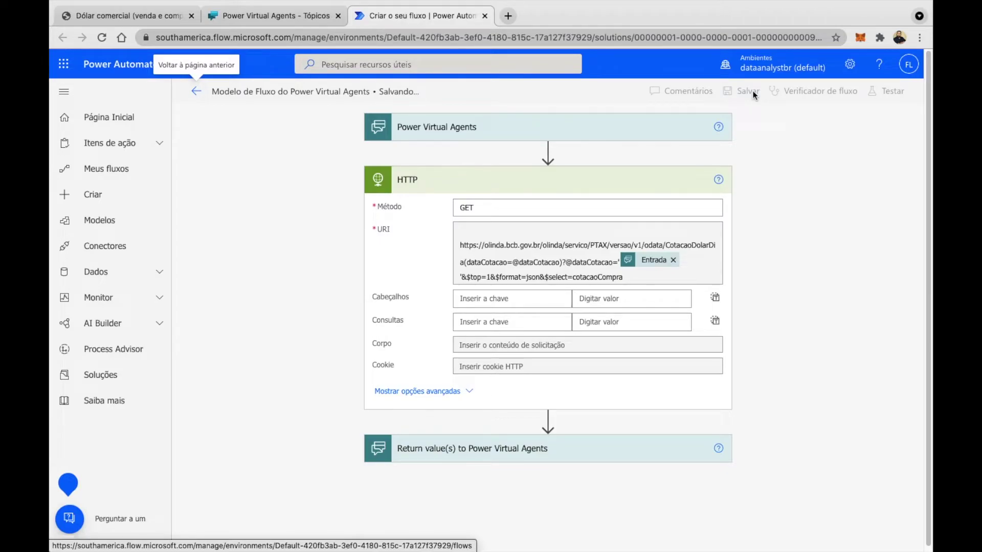
pyautogui.moveTo(556, 5)
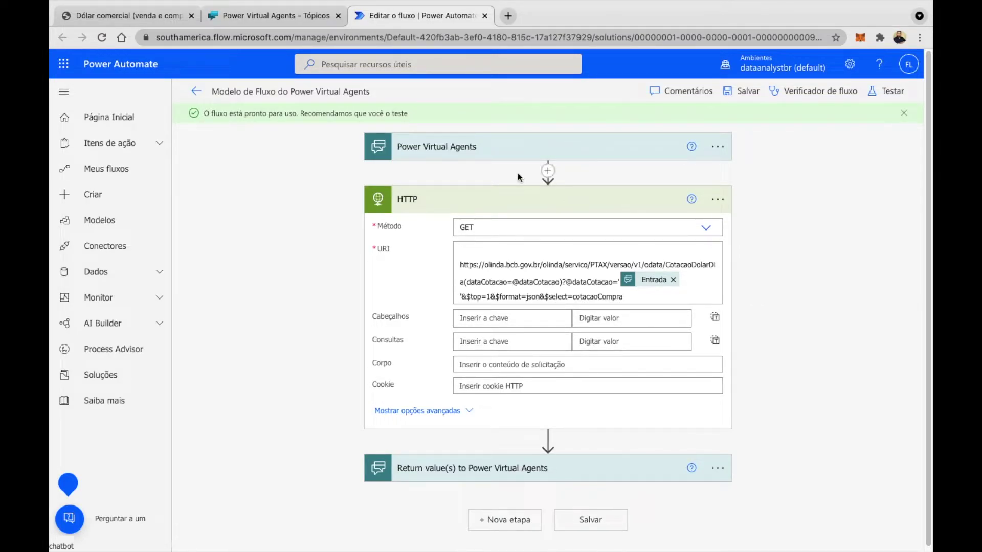
pyautogui.click(889, 103)
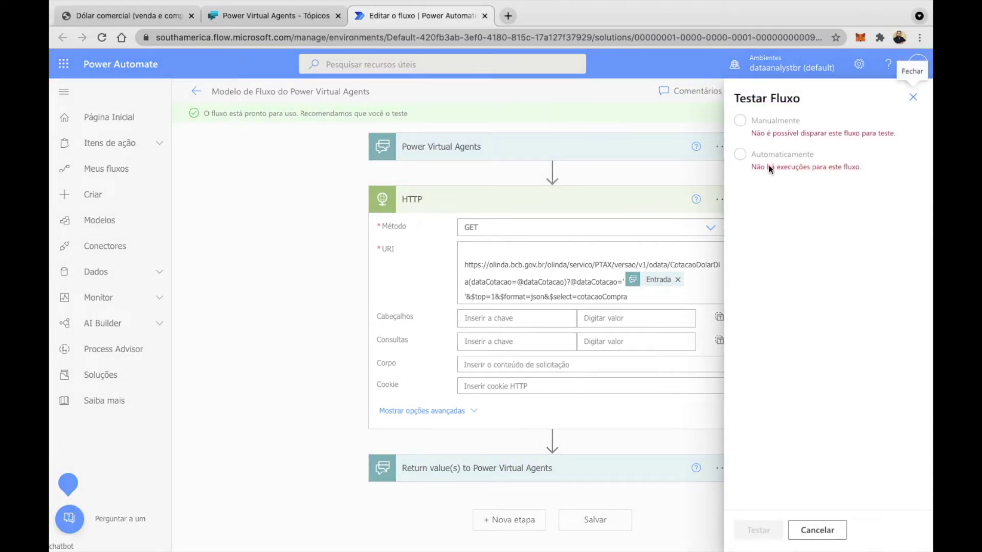
pyautogui.click(917, 104)
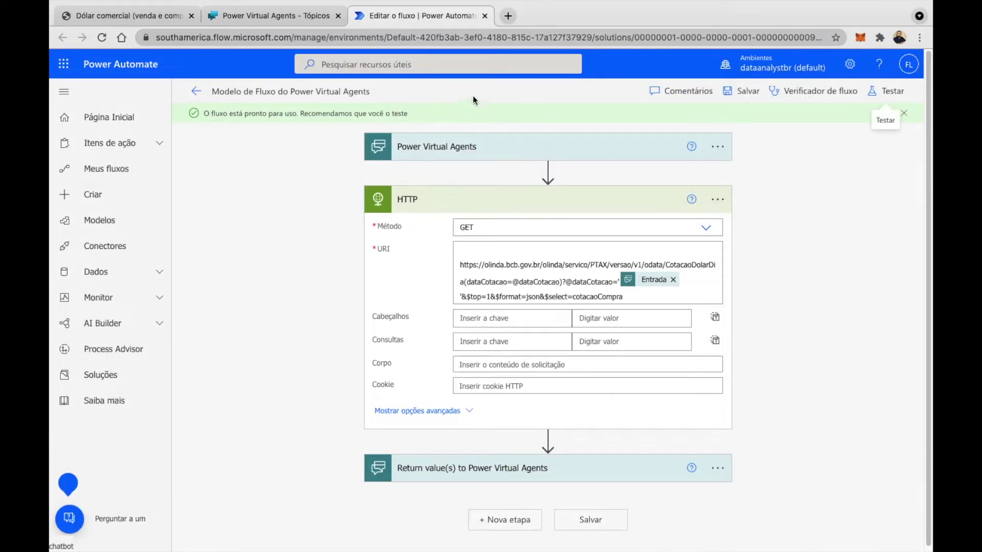
# Back in Power Virtual Agents, add an action after the date question that calls the flow "Modelo de Fluxo do Power Virtual Agents"
pyautogui.click(287, 19)
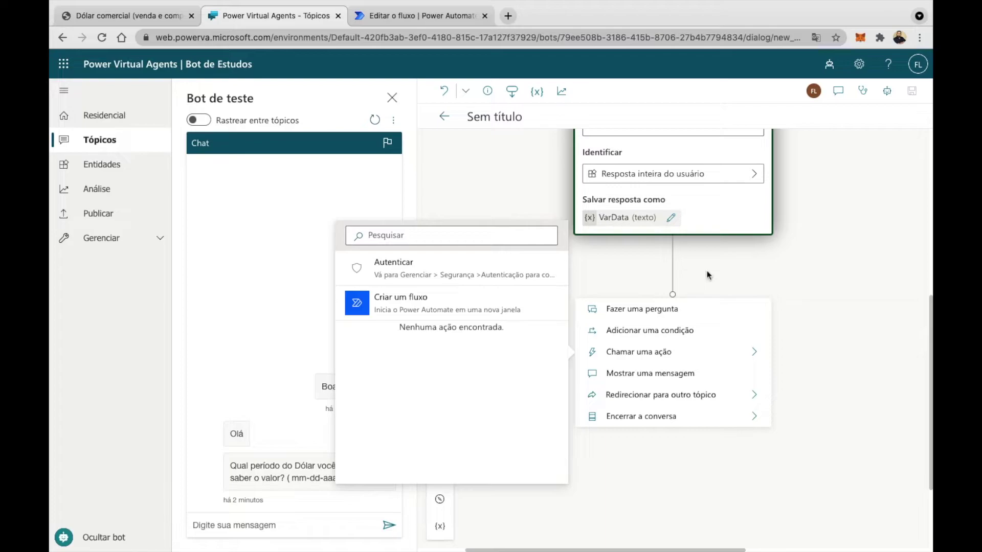
pyautogui.click(829, 275)
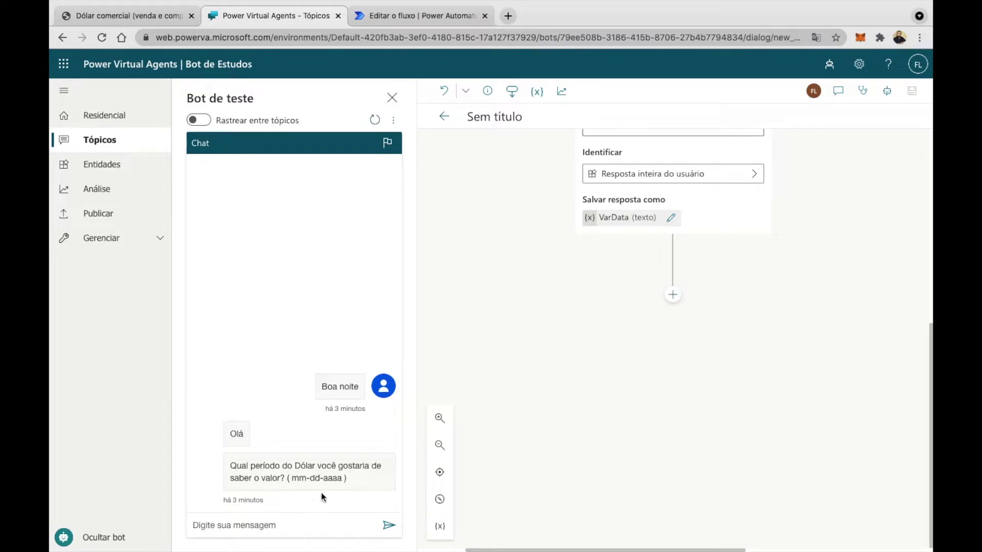
pyautogui.click(673, 296)
pyautogui.click(666, 352)
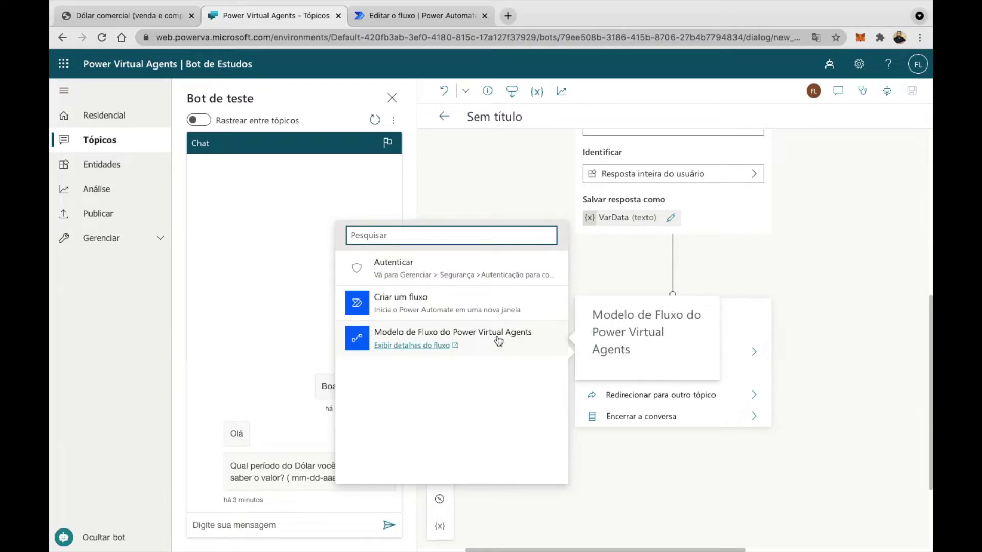
pyautogui.click(499, 341)
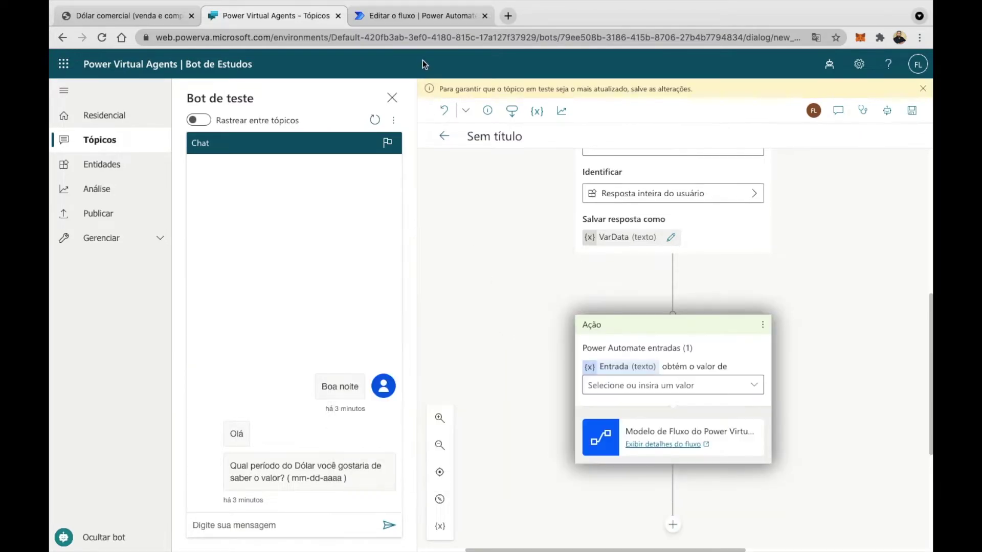
# Set the action's Power Automate input "Entrada" to the variable VarData
pyautogui.click(419, 16)
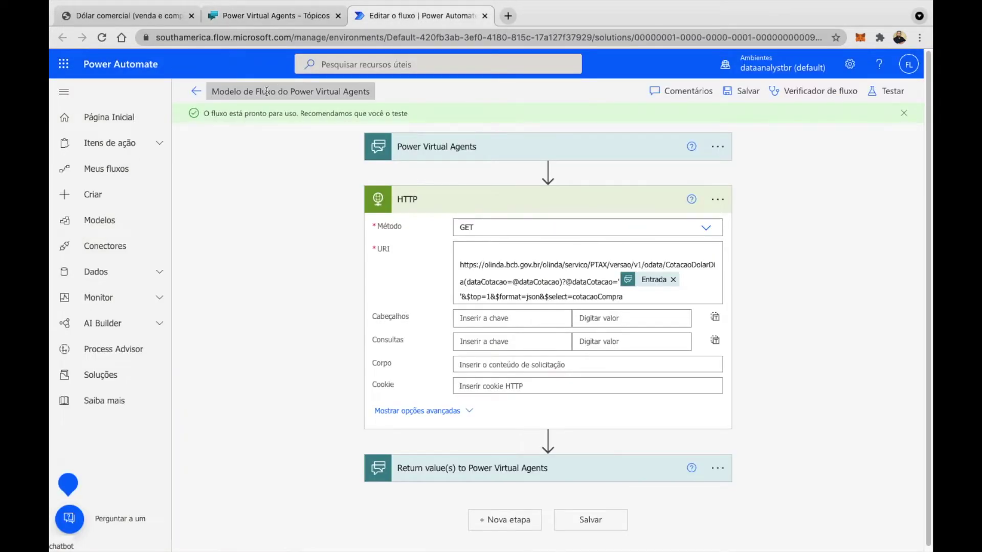
pyautogui.click(292, 19)
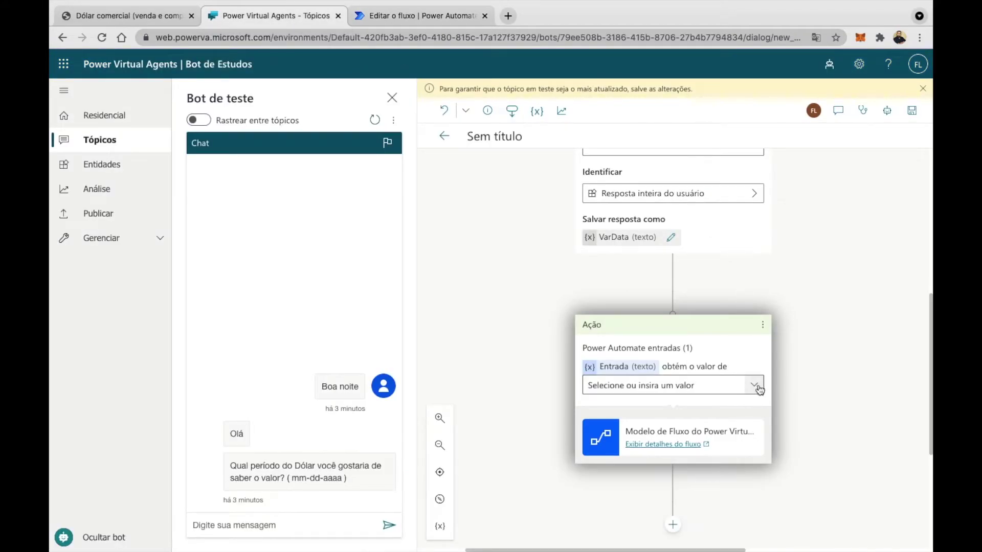
pyautogui.scroll(2, 818, 353)
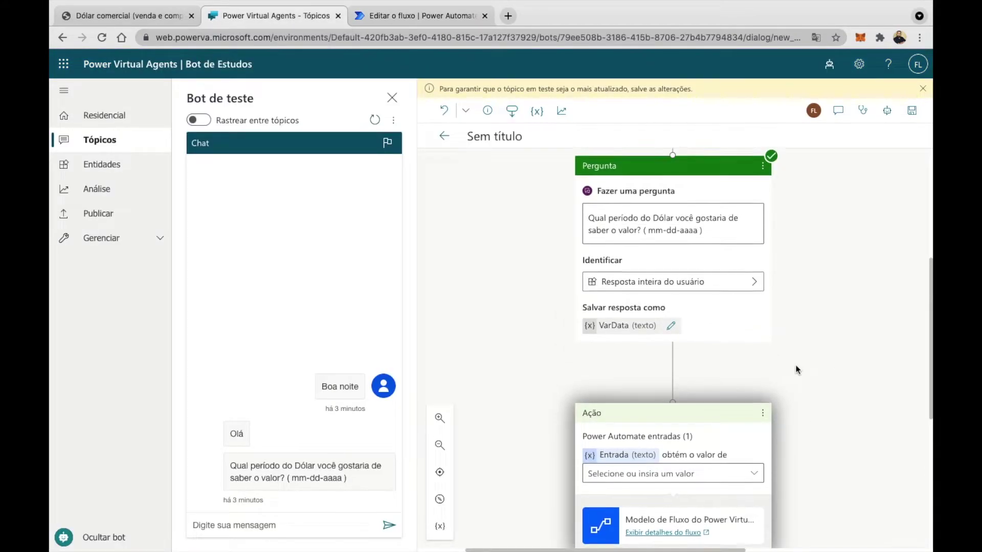
pyautogui.scroll(-4, 795, 368)
pyautogui.click(760, 270)
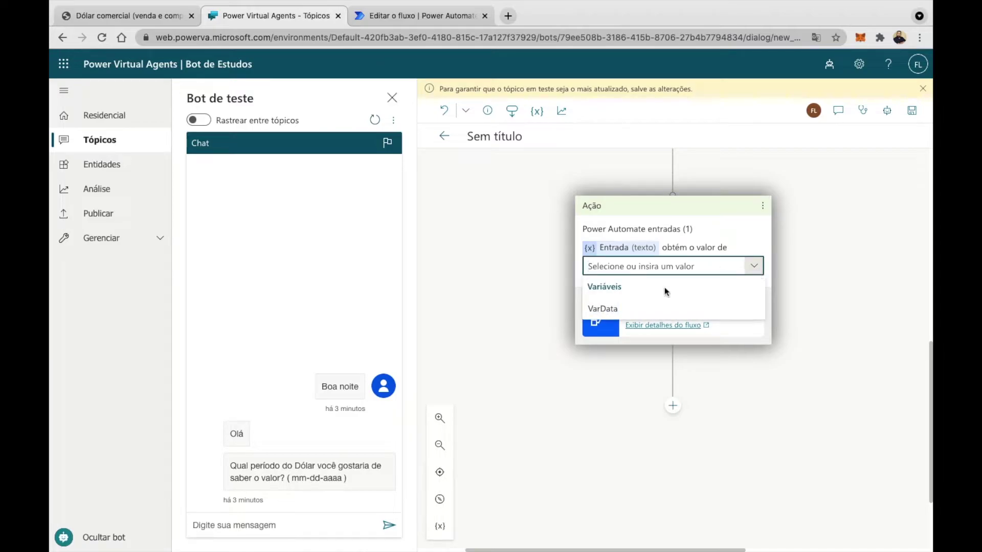
pyautogui.click(629, 309)
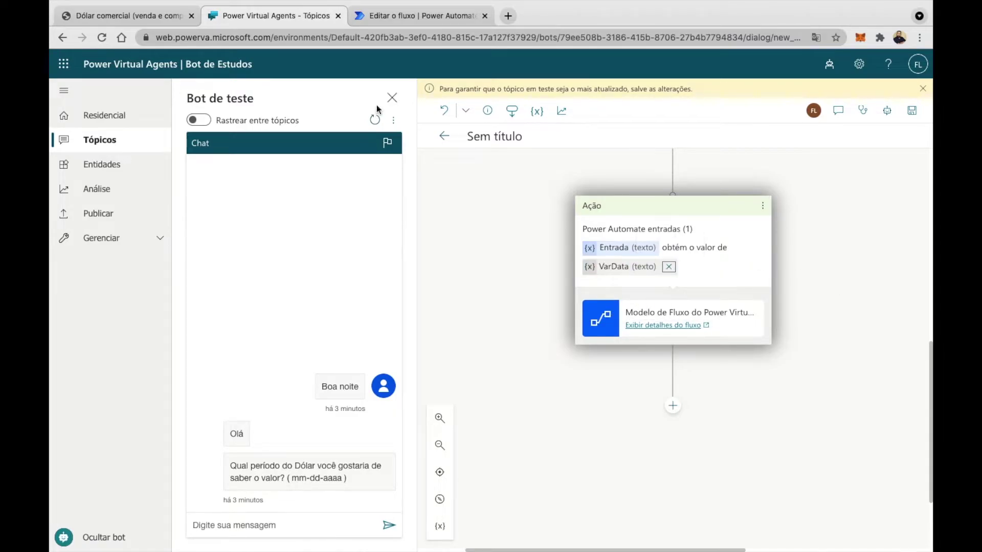
# Check the trigger's input in the Power Automate flow, then return to the Power Virtual Agents topic and save it
pyautogui.click(413, 18)
pyautogui.click(513, 148)
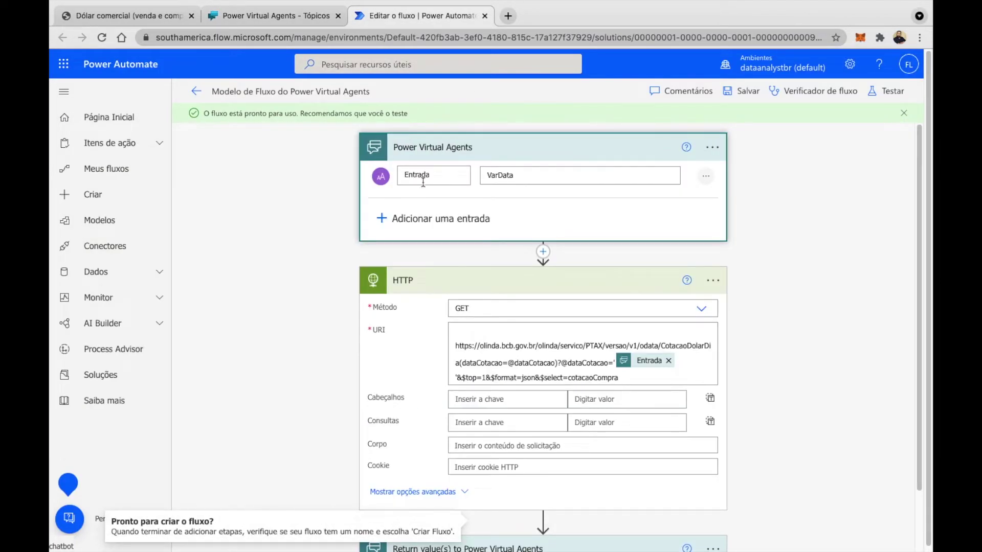
pyautogui.click(289, 18)
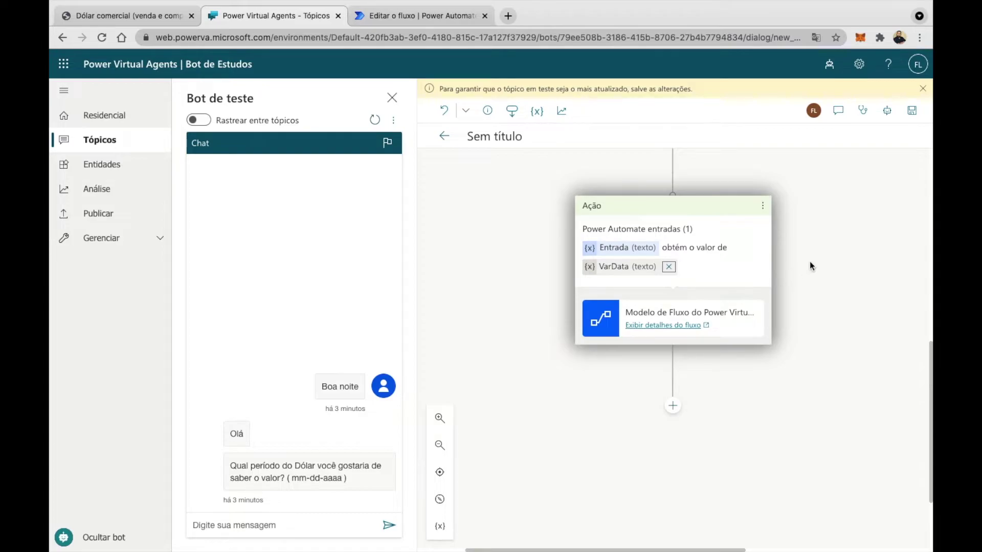
pyautogui.scroll(-1, 827, 255)
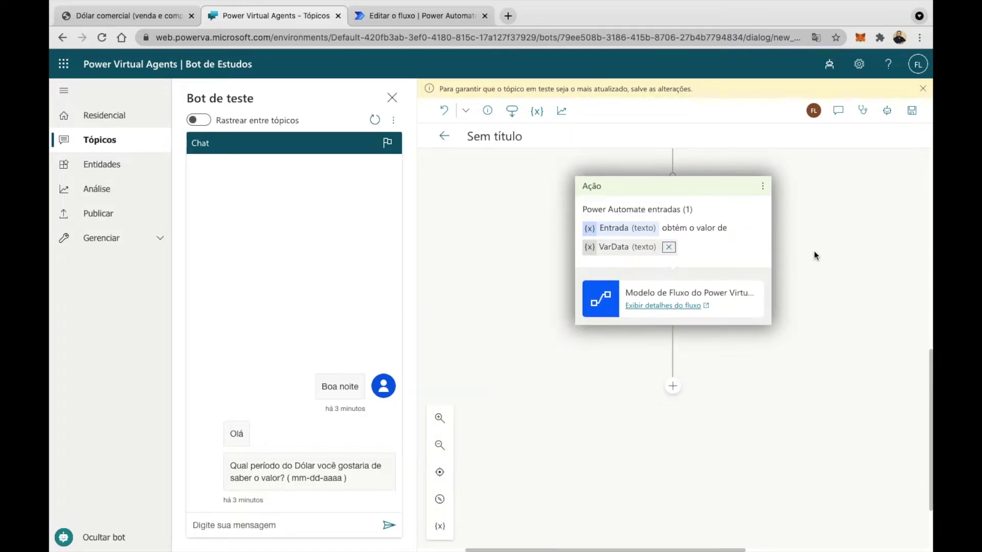
pyautogui.click(908, 116)
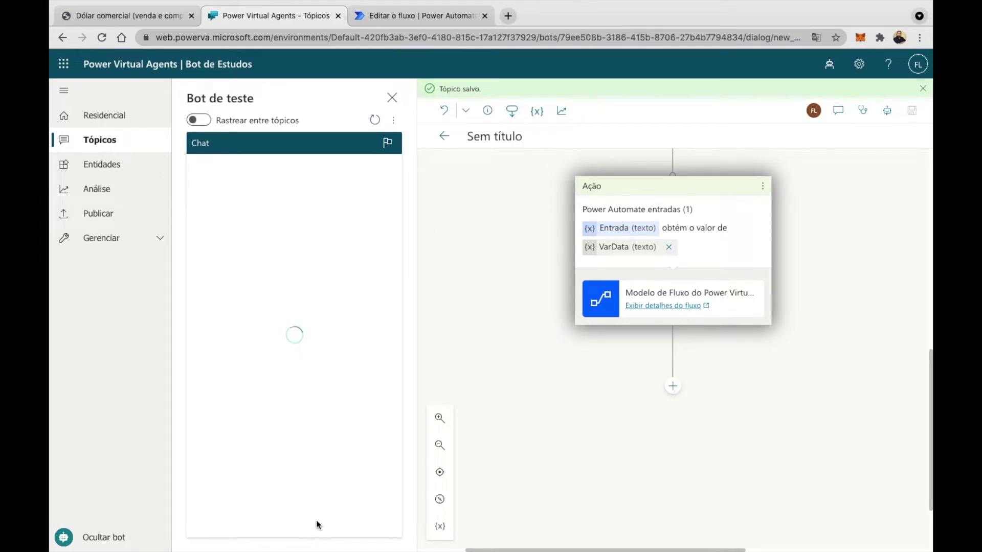
# Test the bot by sending "Boa noite" and answering the date question with 01-20-2020
pyautogui.click(318, 523)
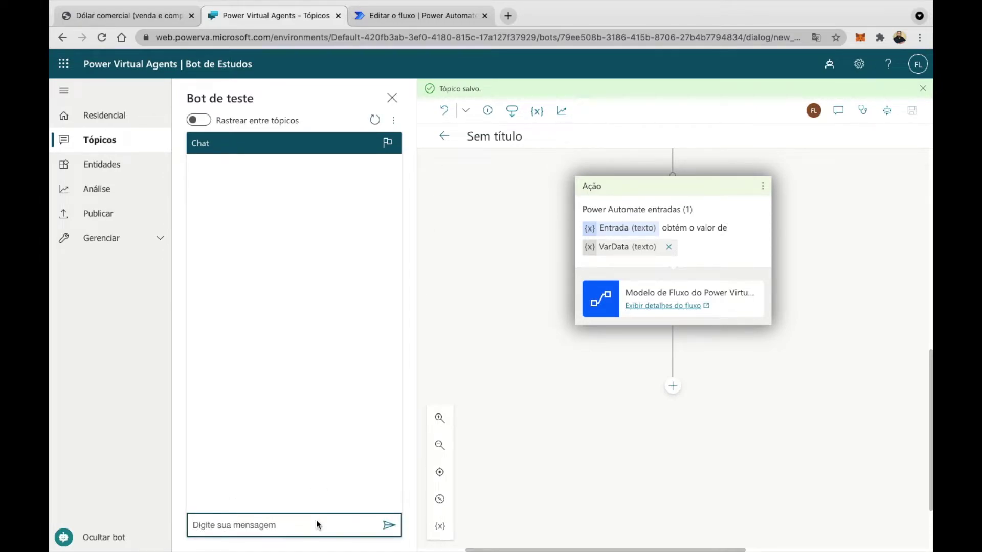
pyautogui.write('Boa no')
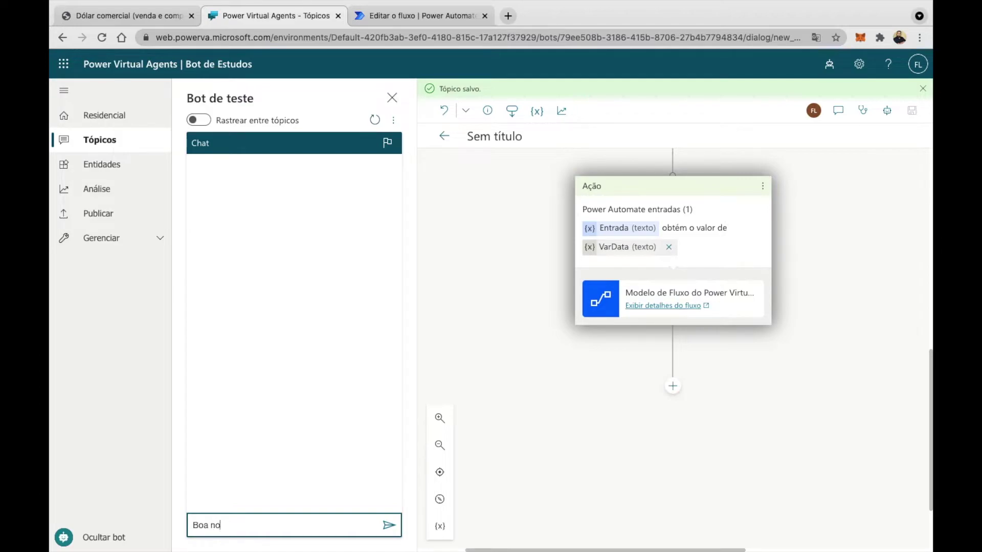
pyautogui.write('ite')
pyautogui.press('Return')
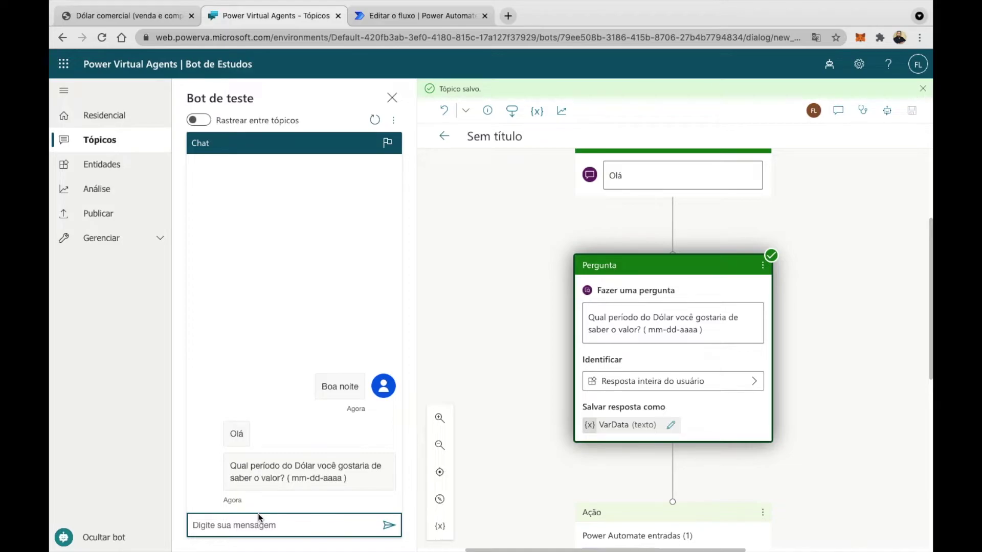
pyautogui.write('01')
pyautogui.write('-20-2020')
pyautogui.press('Return')
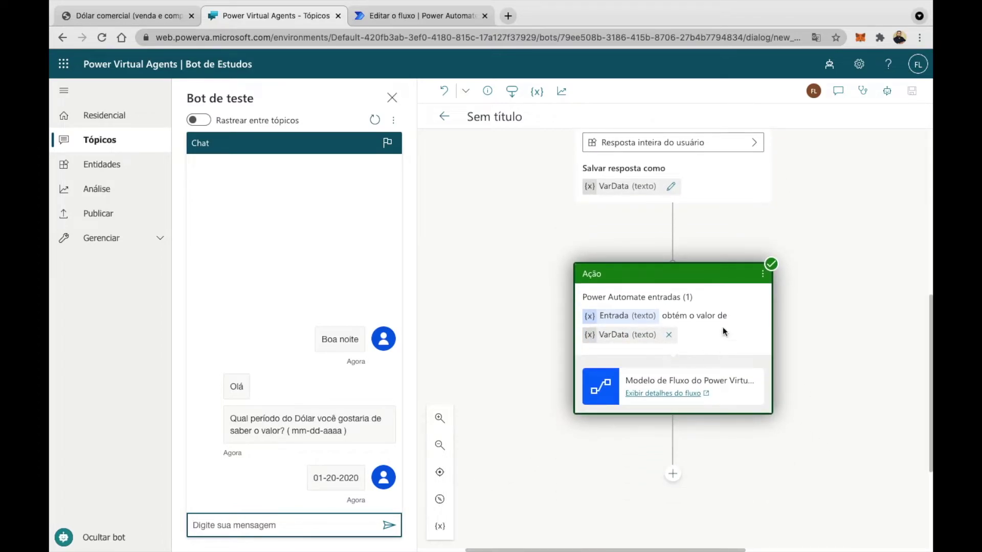
# In Power Automate, test the flow automatically with the recently used trigger from the successful run
pyautogui.click(431, 20)
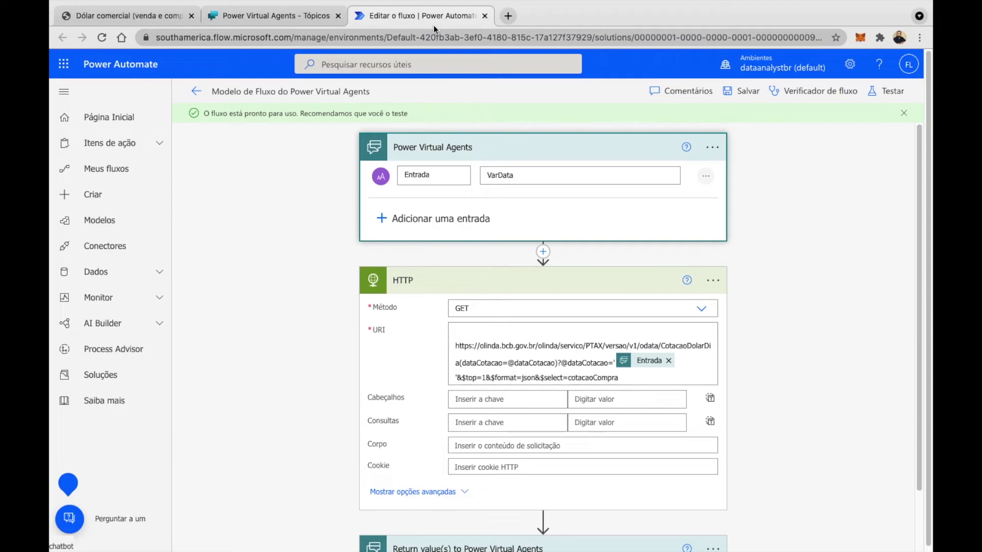
pyautogui.click(889, 91)
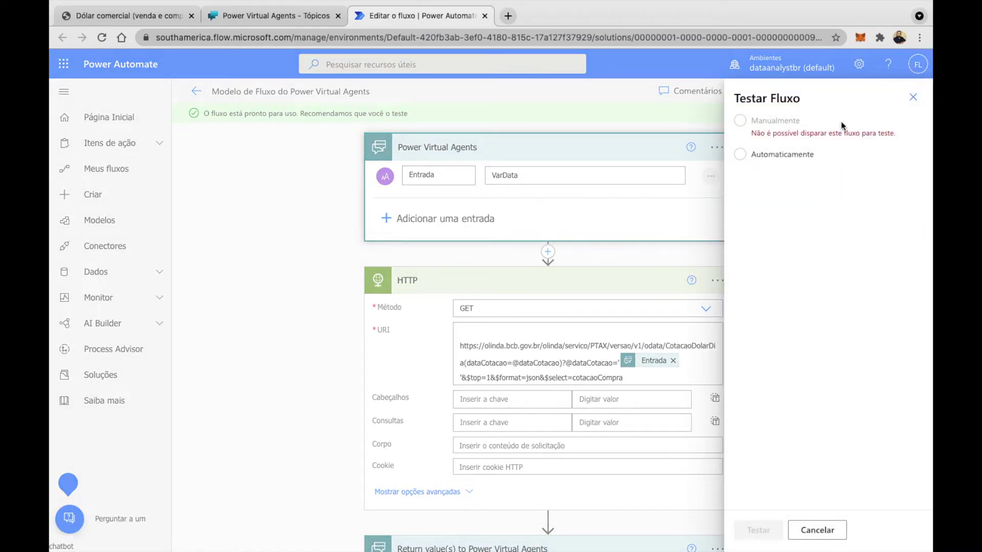
pyautogui.click(761, 156)
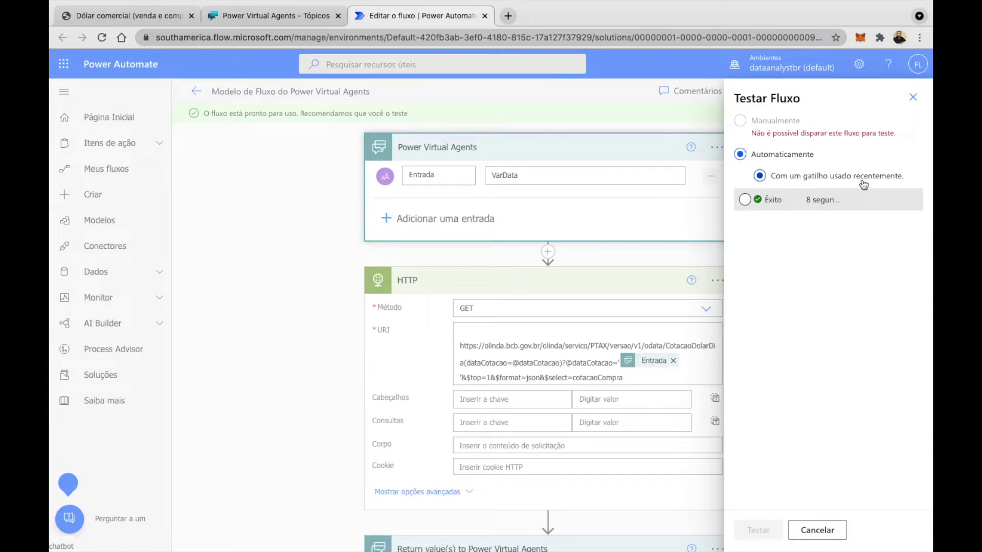
pyautogui.click(776, 208)
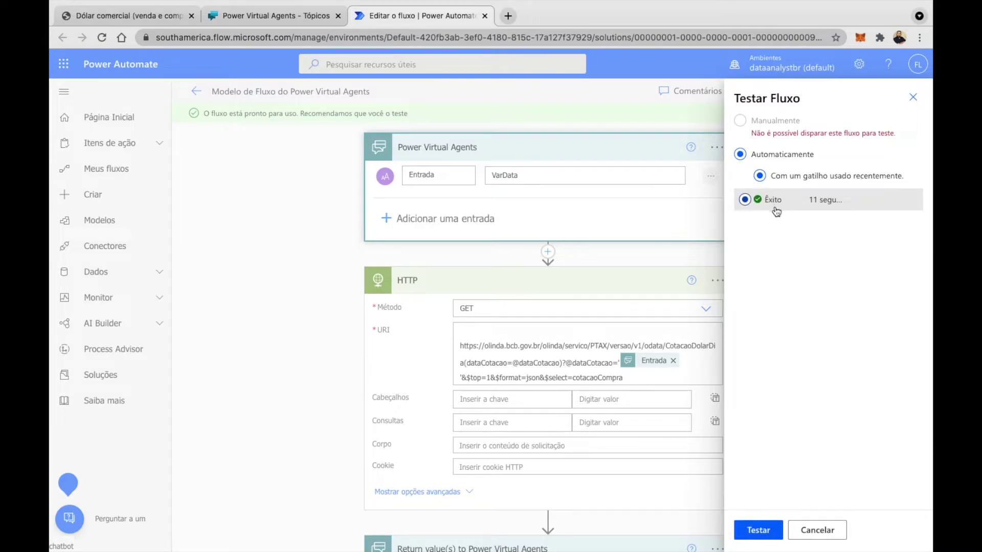
pyautogui.click(758, 530)
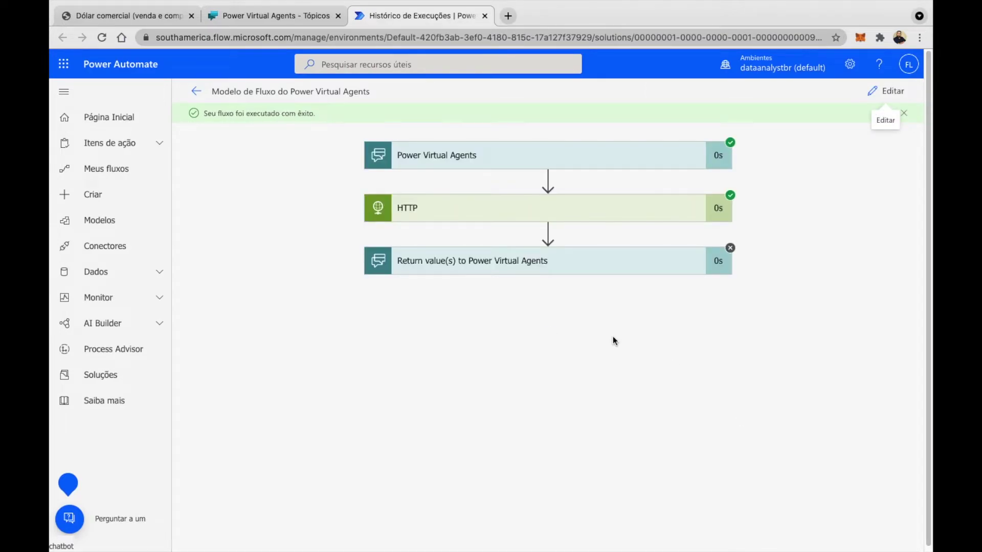
# Examine the date received by the Power Virtual Agents trigger and the HTTP action's inputs and outputs in the run
pyautogui.click(499, 156)
pyautogui.moveTo(439, 411); pyautogui.dragTo(376, 408)
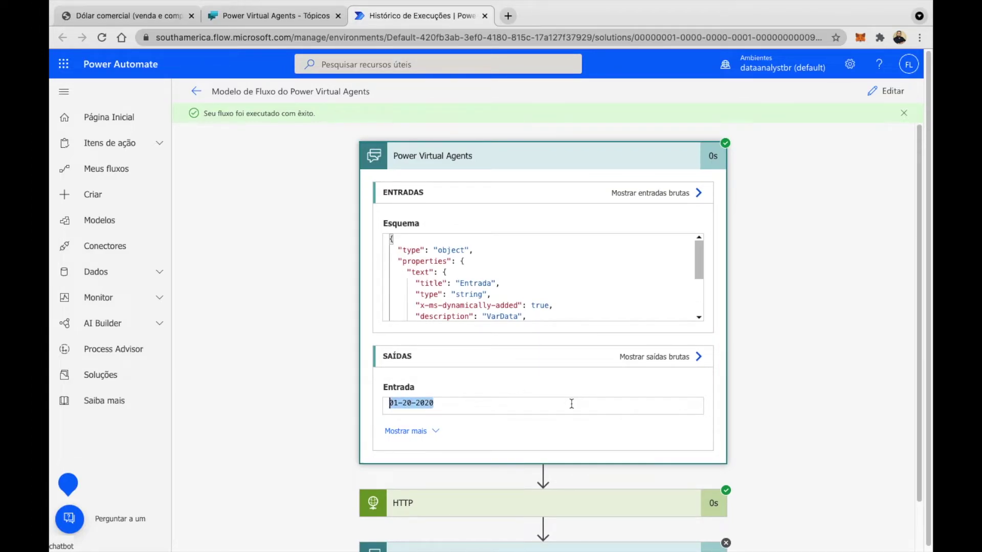
pyautogui.scroll(-1, 913, 308)
pyautogui.click(647, 452)
pyautogui.scroll(-7, 850, 281)
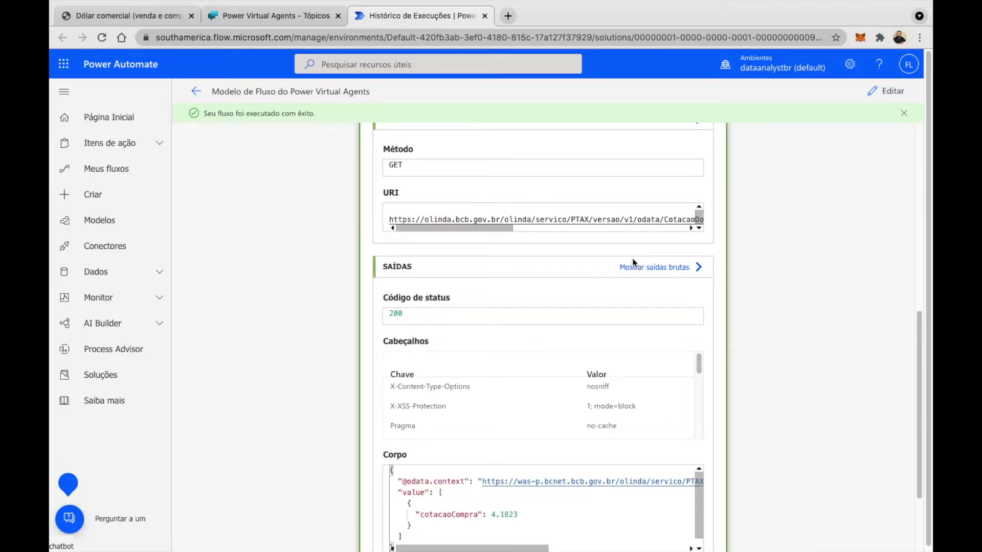
# Copy the entire JSON response body from the HTTP action's outputs
pyautogui.moveTo(918, 351); pyautogui.dragTo(492, 406)
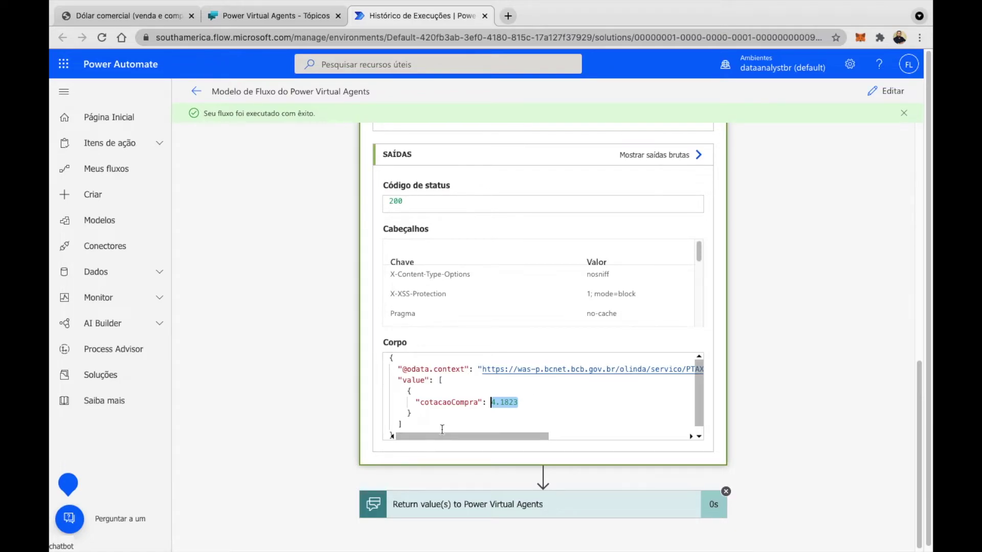
pyautogui.scroll(-1, 422, 420)
pyautogui.moveTo(416, 426); pyautogui.dragTo(372, 344)
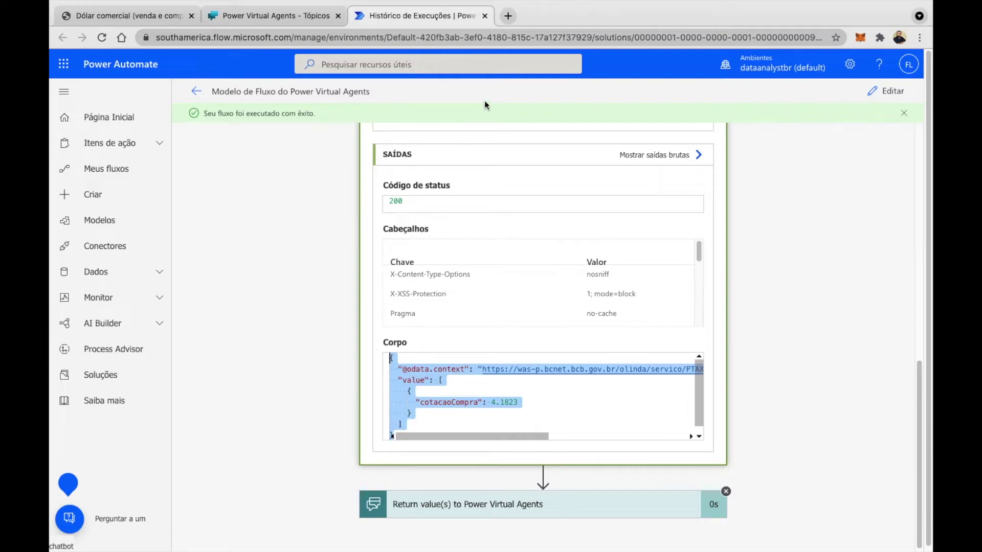
# Search the web for "json viewer" in a new browser tab and open the Online JSON Viewer site
pyautogui.click(505, 20)
pyautogui.write('json vi')
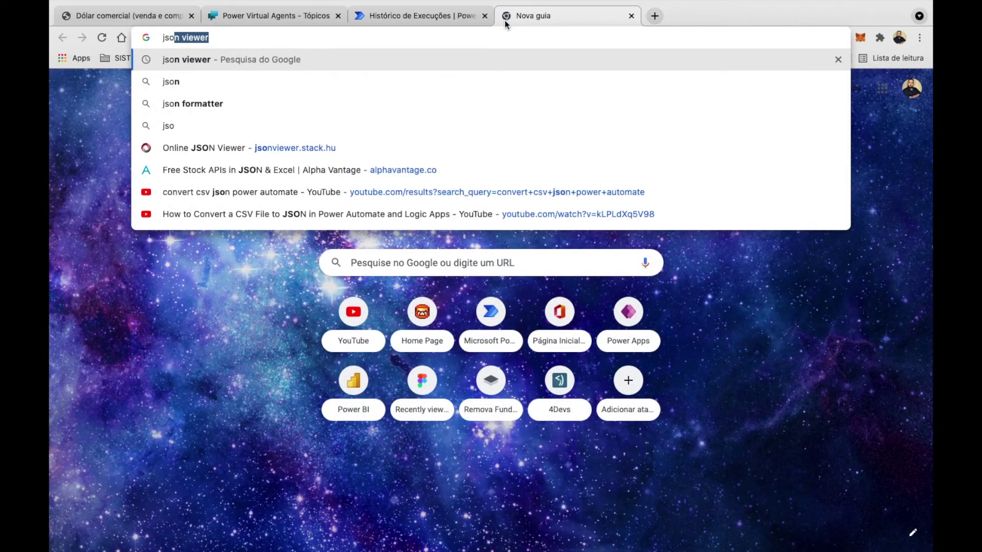
pyautogui.write('we')
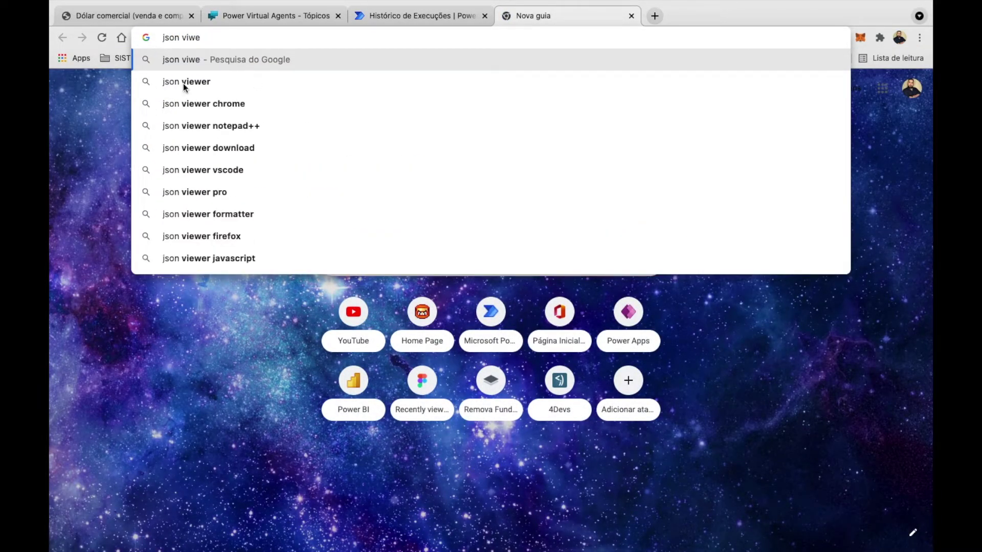
pyautogui.click(178, 82)
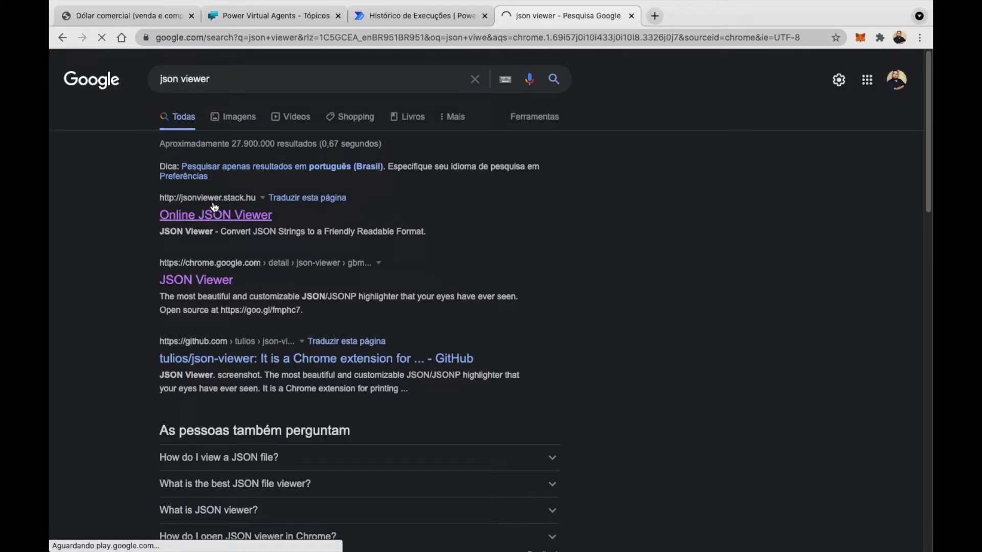
pyautogui.click(213, 213)
pyautogui.click(214, 190)
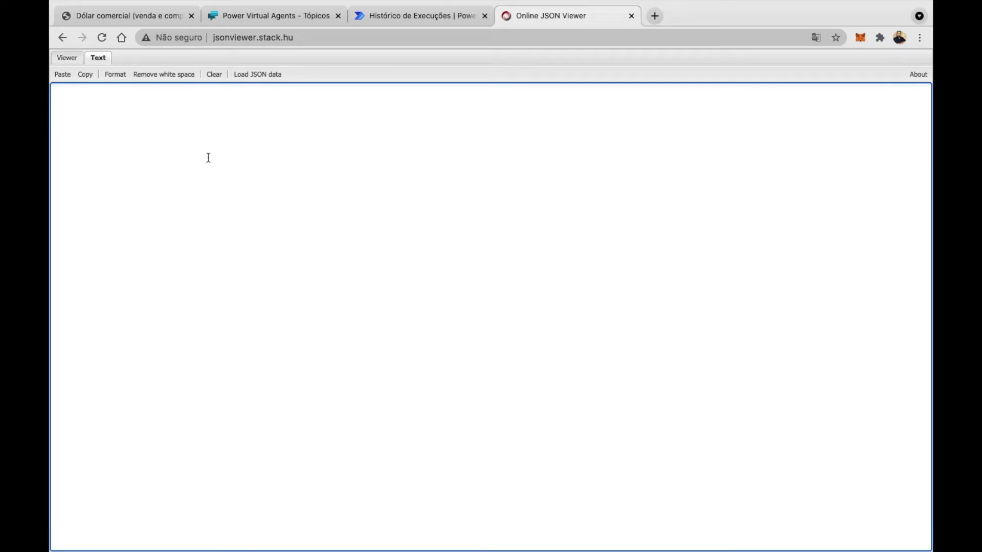
# Paste the JSON response into the Online JSON Viewer and expand the value array and its item 0 in the tree
pyautogui.write('{"@odata.context": "https://was-p.bcnet.bcb.gov.br/olinda/servico/PTAX/versao/v1/odata$metadata#_CotacaoDolarDia(cotacaoCompra)", "value": [ { "cotacaoCompra": 4.9843 } ] }')
pyautogui.click(71, 58)
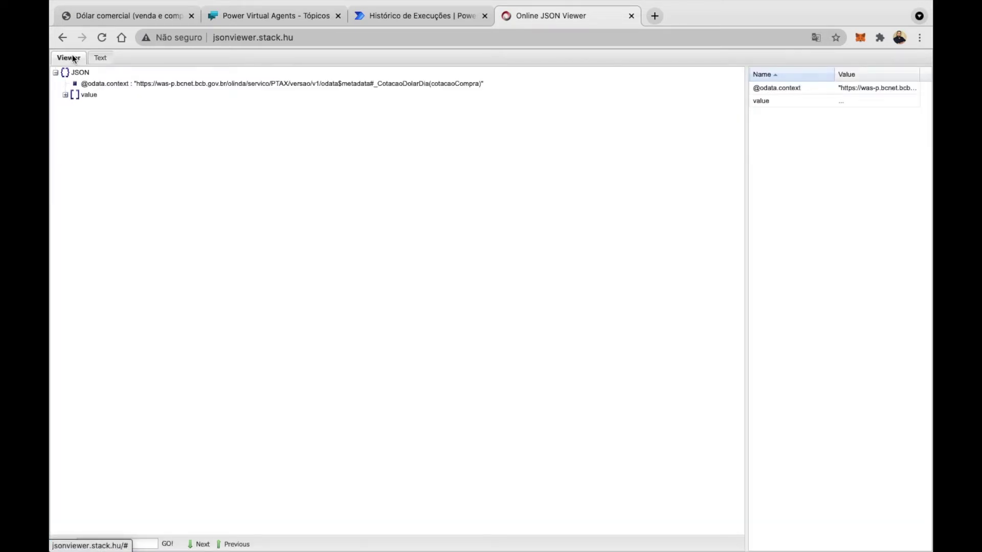
pyautogui.click(65, 95)
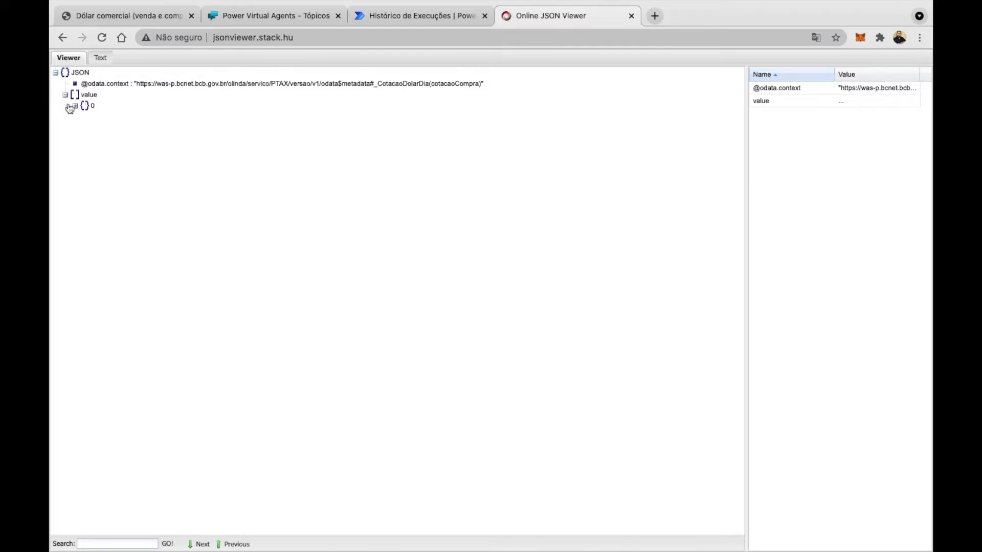
pyautogui.click(75, 107)
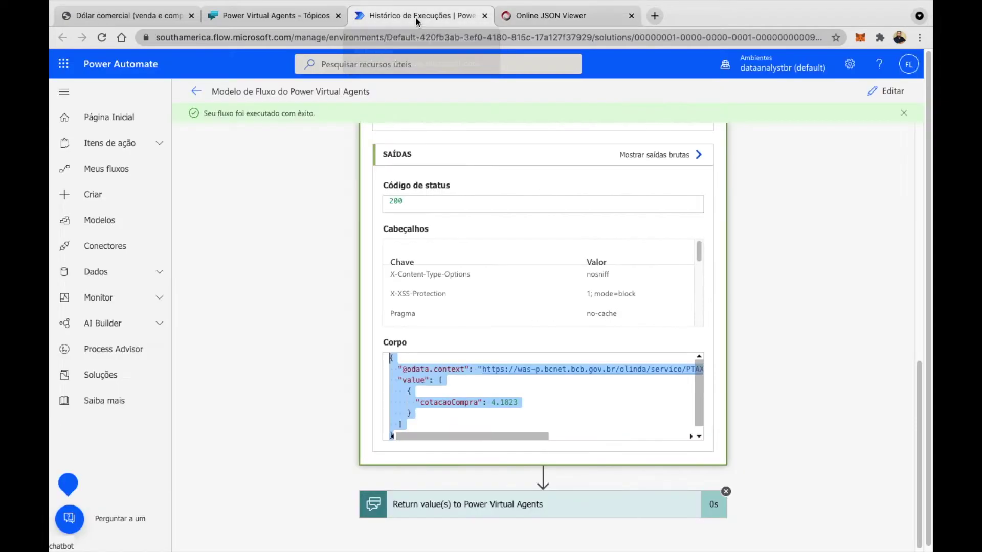
# Back in Power Automate, edit the flow and add a text output named Saida to the Return value(s) to Power Virtual Agents action
pyautogui.click(416, 17)
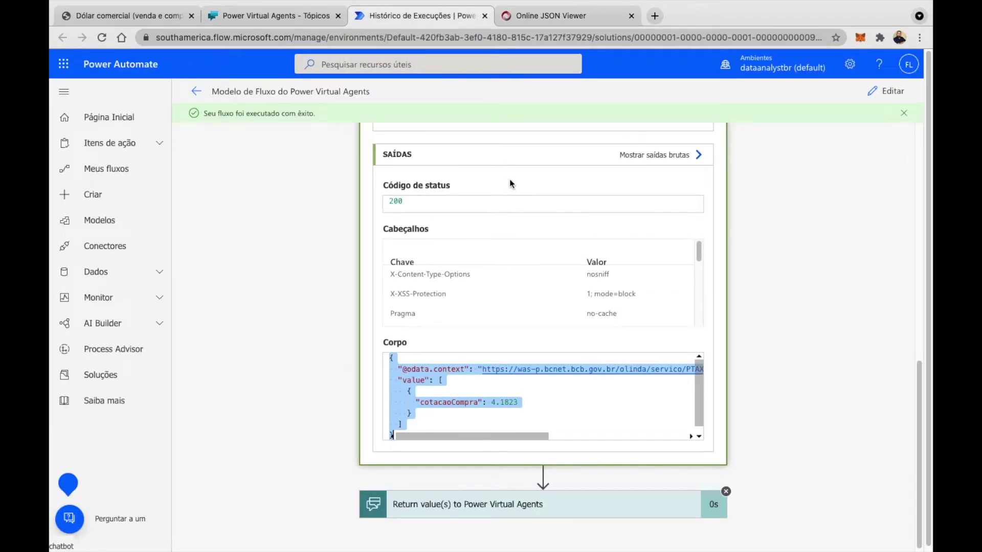
pyautogui.click(887, 91)
pyautogui.scroll(-1, 565, 443)
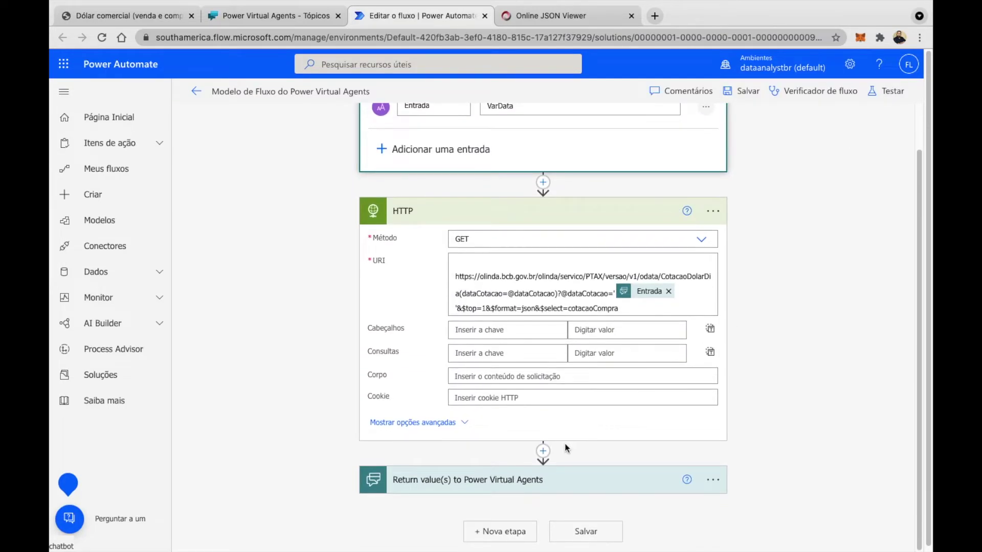
pyautogui.click(604, 479)
pyautogui.scroll(-1, 779, 336)
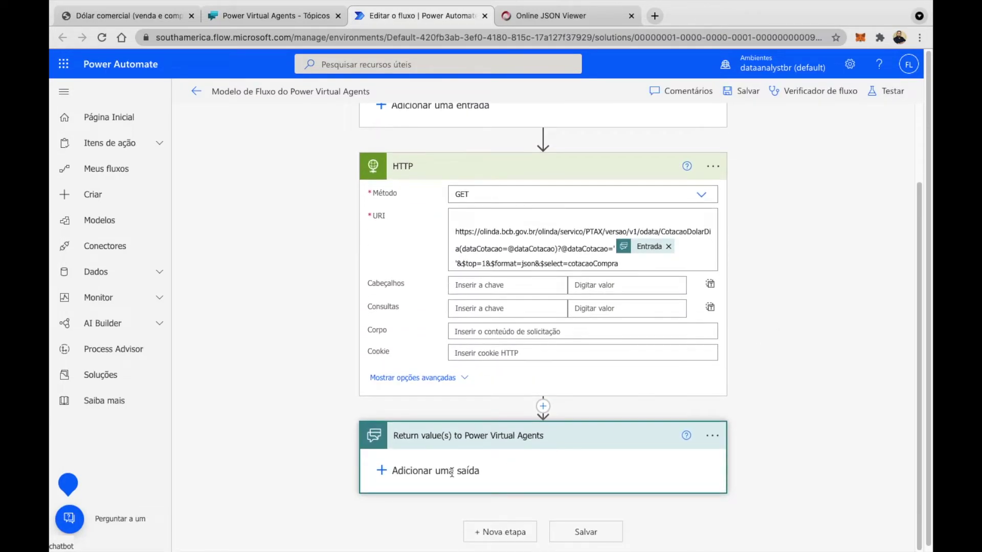
pyautogui.click(382, 471)
pyautogui.scroll(-1, 404, 463)
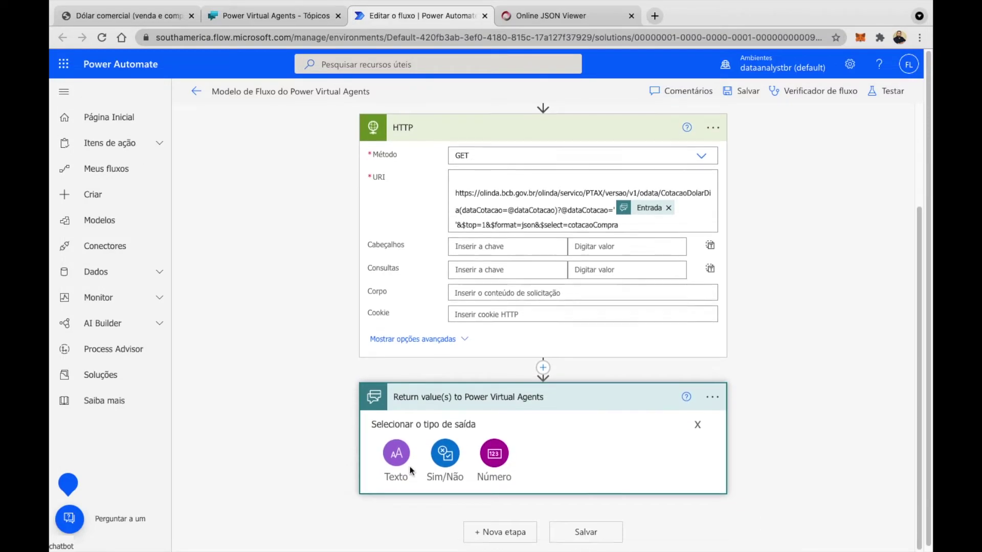
pyautogui.click(397, 454)
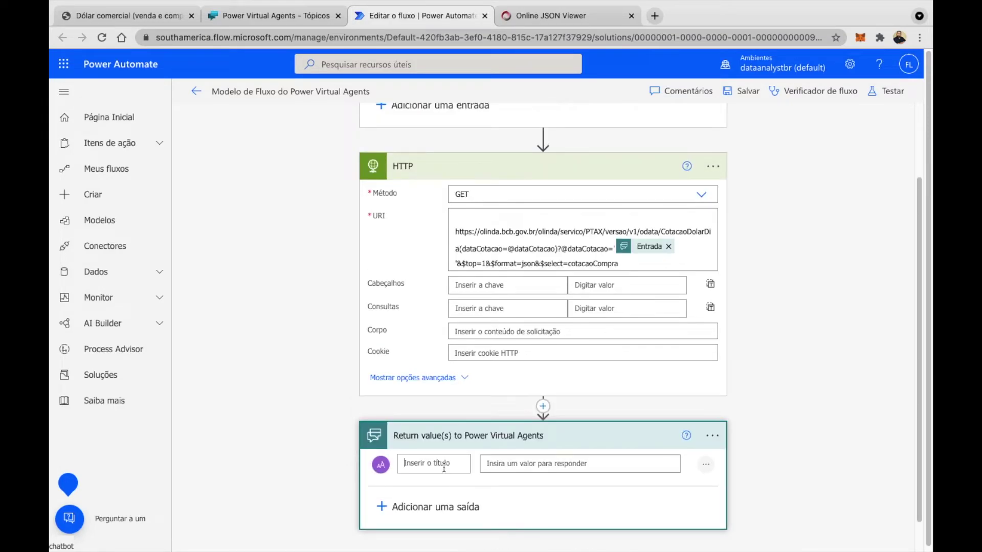
pyautogui.write('SAid')
pyautogui.click(814, 444)
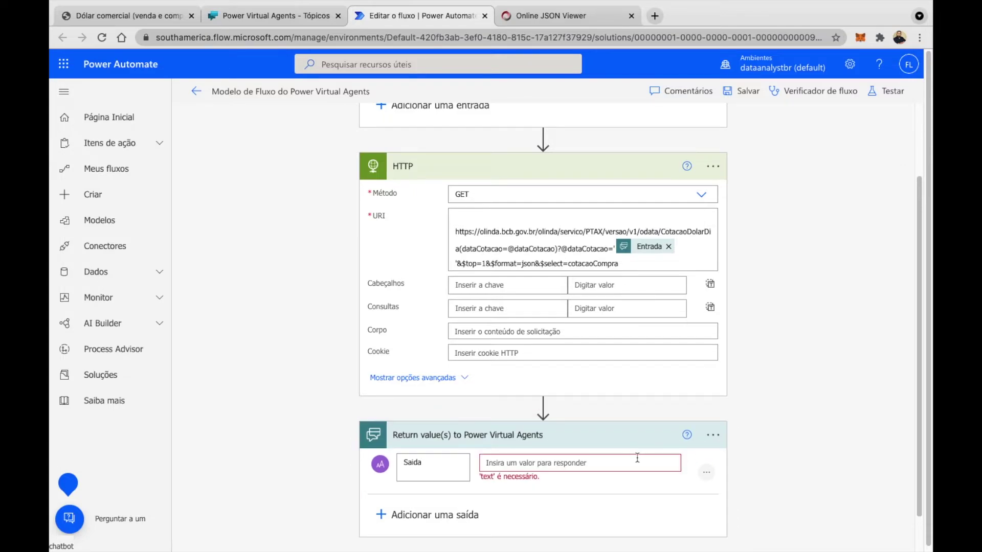
# Start an expression for the Saida value with the HTTP action's Corpo output
pyautogui.click(604, 464)
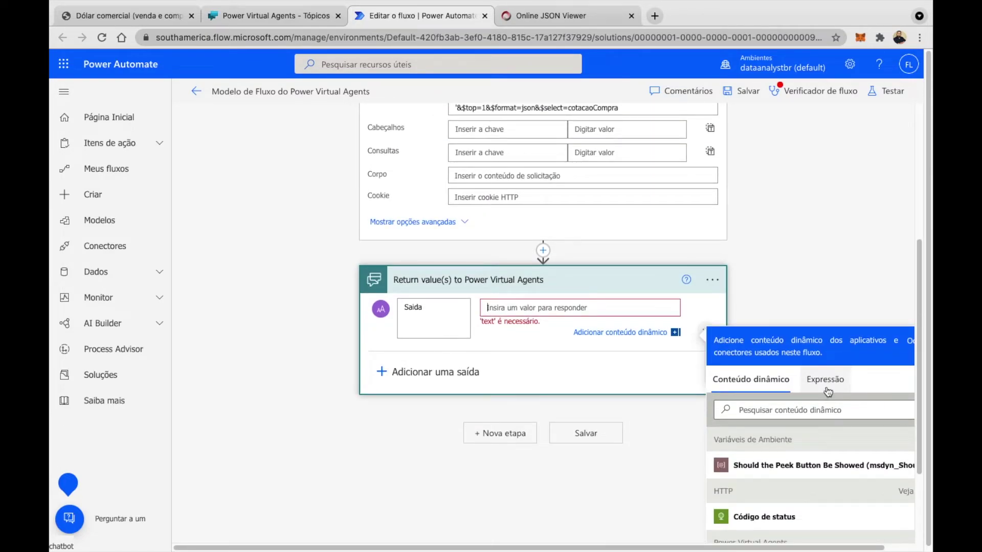
pyautogui.hscroll(1, 772, 491)
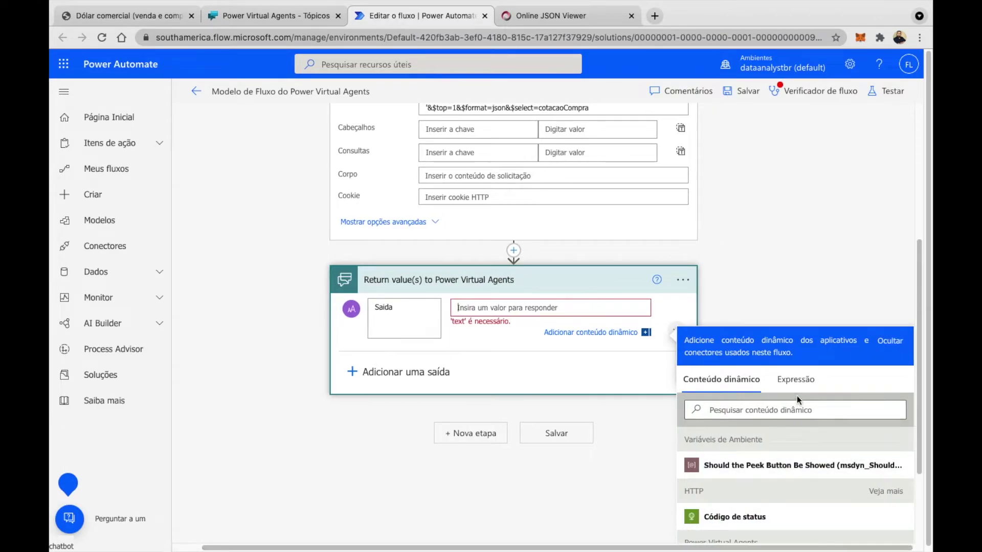
pyautogui.scroll(-2, 809, 500)
pyautogui.click(796, 301)
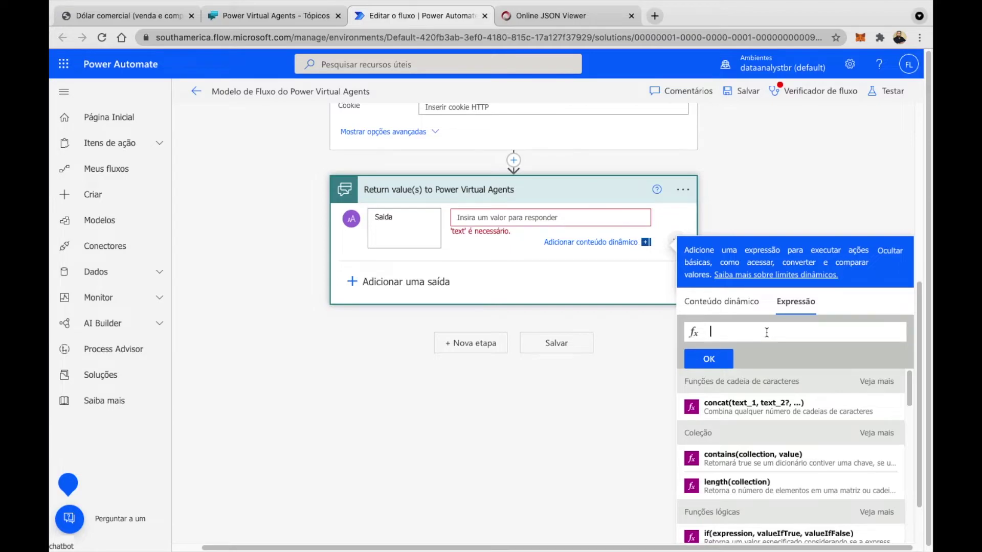
pyautogui.write('a')
pyautogui.press('Escape')
pyautogui.click(731, 305)
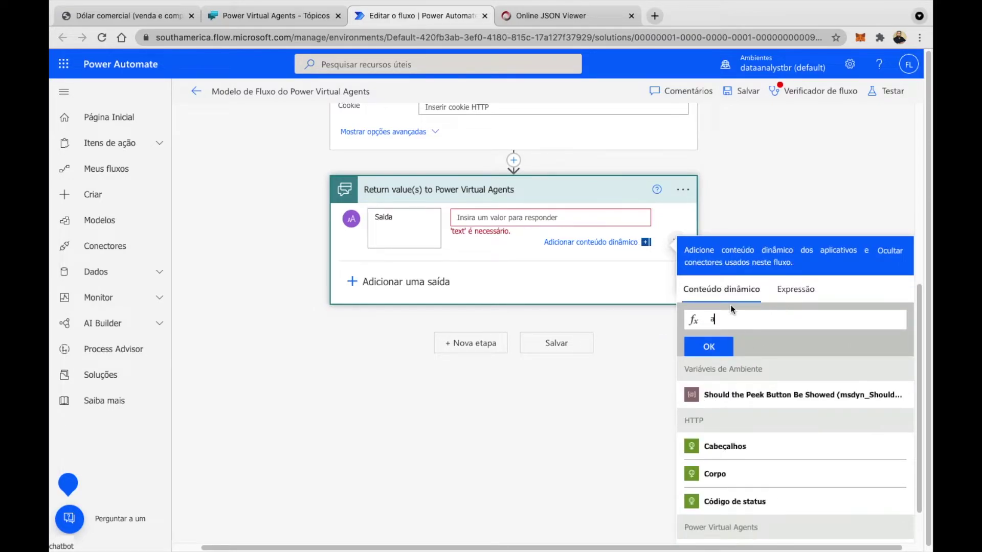
pyautogui.click(749, 485)
pyautogui.press('BackSpace')
pyautogui.click(772, 323)
# Extend the body('HTTP') expression with the 'value' property, index [0] and the start of another property reference
pyautogui.write("?['v")
pyautogui.press('BackSpace')
pyautogui.write('value')
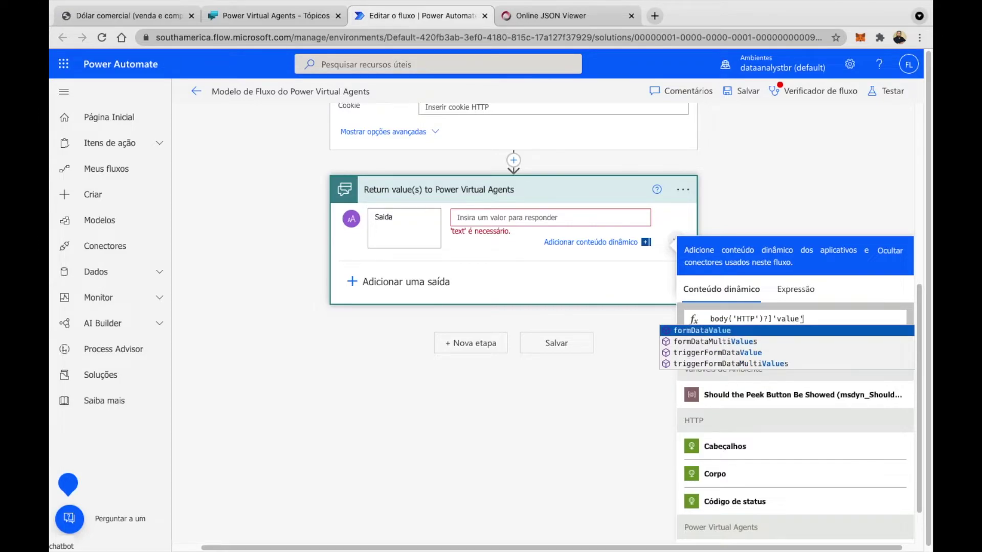
pyautogui.write("']")
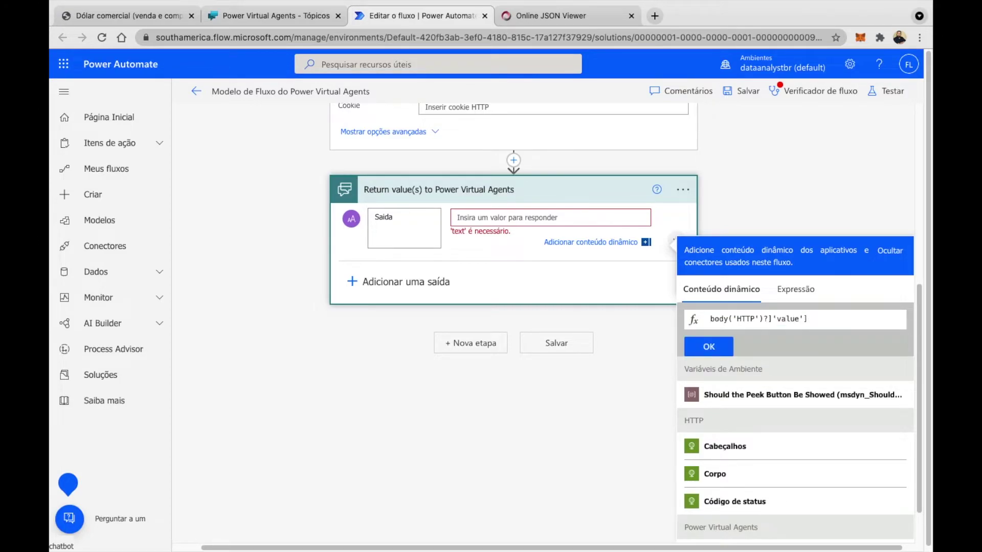
pyautogui.write('[')
pyautogui.press('BackSpace')
pyautogui.write('?[')
pyautogui.press('BackSpace')
pyautogui.write('[0]')
pyautogui.write('?[')
# Switch to the Banco Central page and copy the field name cotacaoCompra from the search URL
pyautogui.hotkey('ctrl', 'Tab')
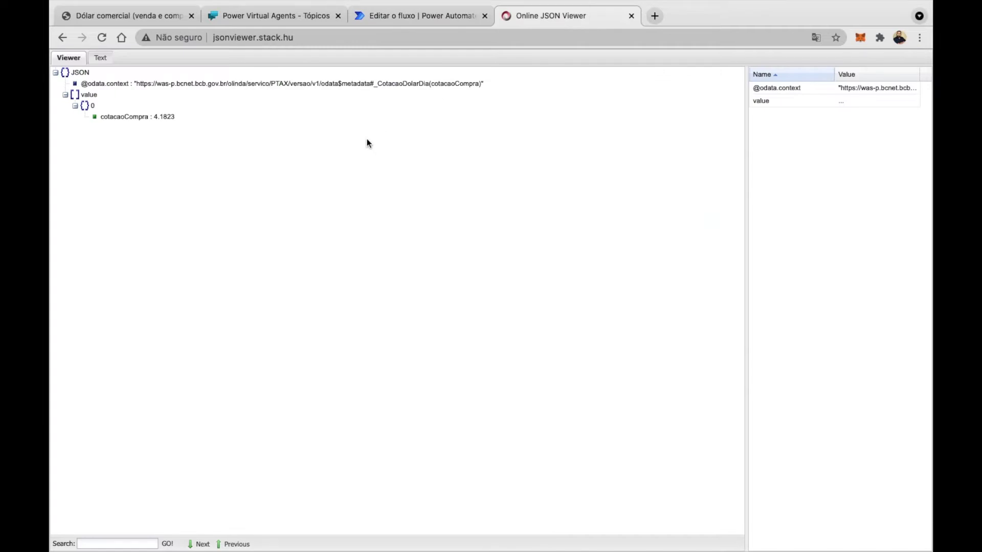
pyautogui.click(128, 23)
pyautogui.moveTo(645, 452); pyautogui.dragTo(575, 453)
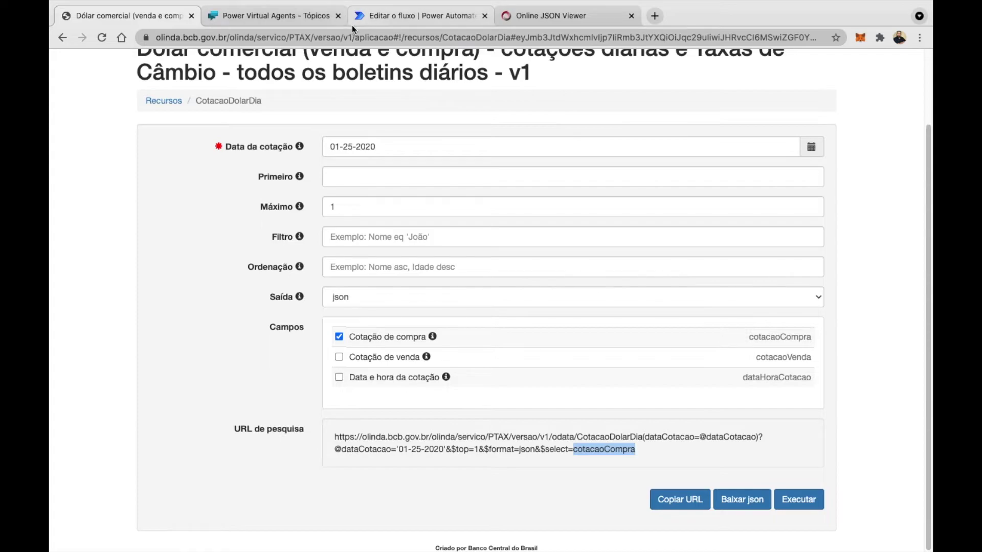
# In the flow's Saida expression, insert cotacaoCompra as the last property and try to apply the expression
pyautogui.click(381, 16)
pyautogui.click(839, 319)
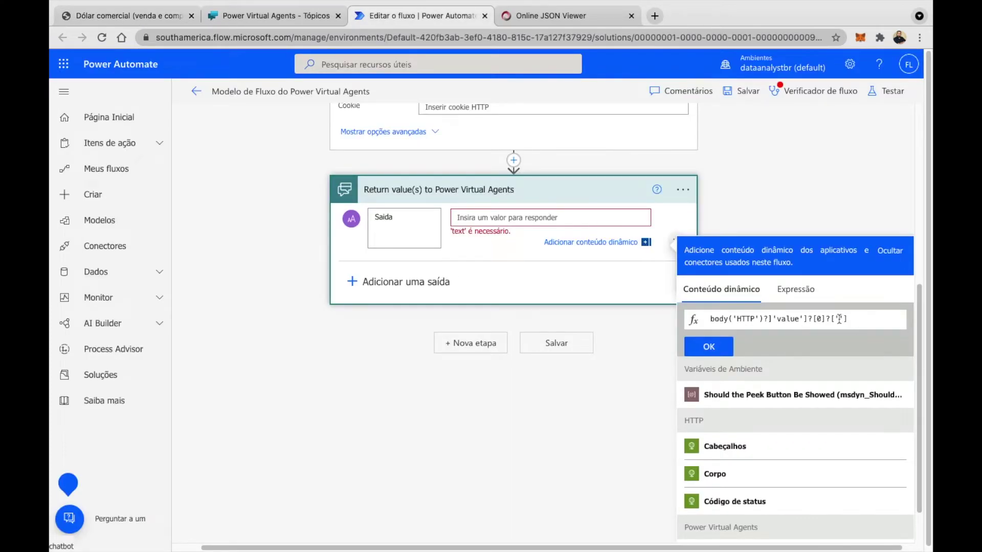
pyautogui.write('cotacaoCompra')
pyautogui.click(897, 323)
pyautogui.click(732, 349)
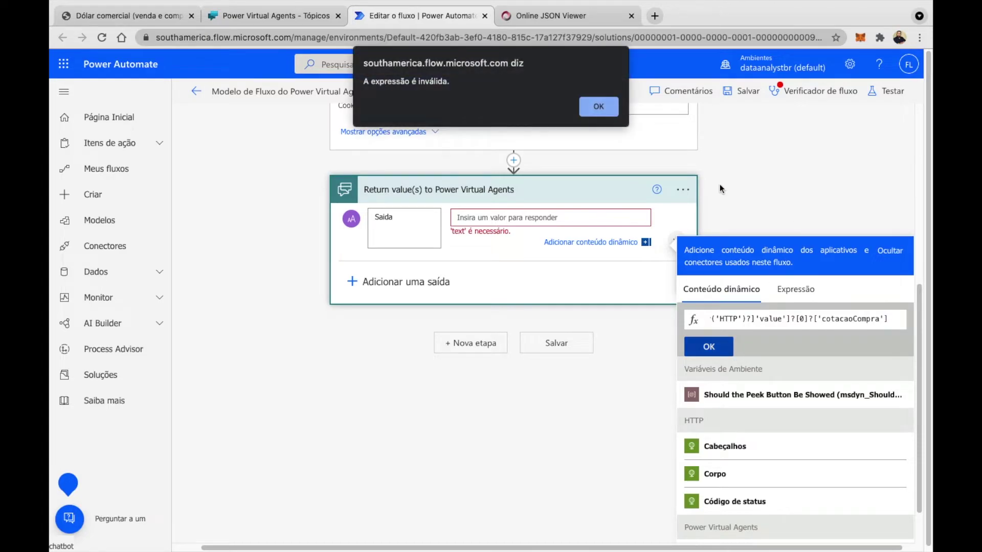
pyautogui.click(600, 112)
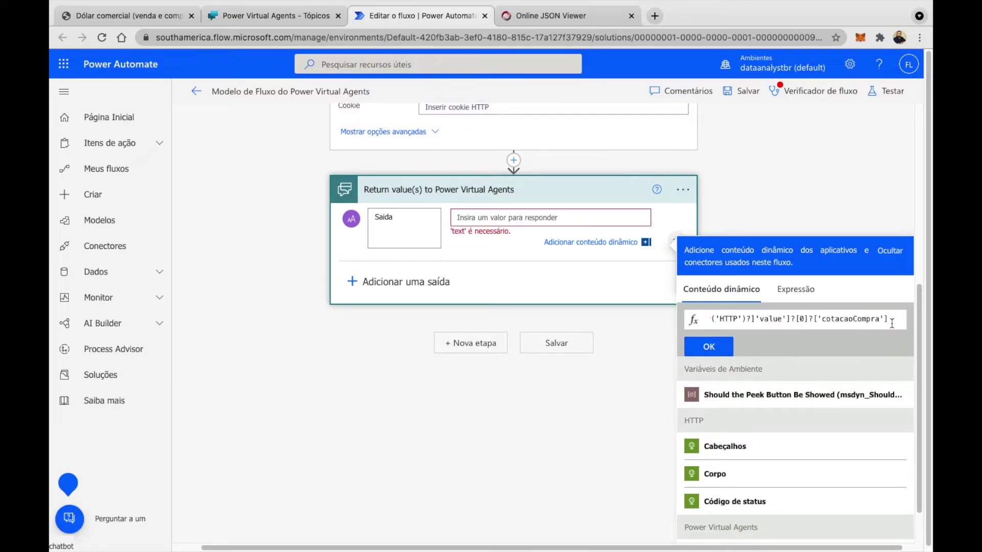
# Fix the bracket before 'value' so the expression reads body('HTTP')?['value']?[0]?['cotacaoCompra'], and apply it as the Saida value
pyautogui.moveTo(871, 321); pyautogui.dragTo(773, 321)
pyautogui.click(775, 320)
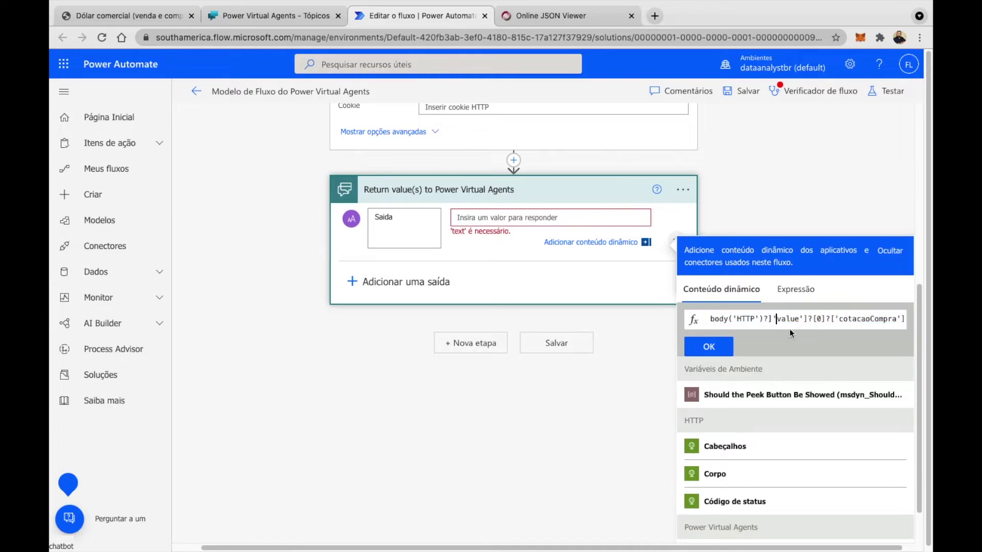
pyautogui.press('Left')
pyautogui.press('Right')
pyautogui.press('Right')
pyautogui.press('Right')
pyautogui.press('Right')
pyautogui.press('Right')
pyautogui.press('Right')
pyautogui.press('Right')
pyautogui.press('BackSpace')
pyautogui.write('[')
pyautogui.press('Right')
pyautogui.press('Right')
pyautogui.press('Right')
pyautogui.press('Right')
pyautogui.press('Right')
pyautogui.press('Right')
pyautogui.press('Right')
pyautogui.press('Right')
pyautogui.press('Right')
pyautogui.press('Right')
pyautogui.press('Right')
pyautogui.press('Right')
pyautogui.press('Right')
pyautogui.press('Right')
pyautogui.press('Right')
pyautogui.press('Right')
pyautogui.press('Right')
pyautogui.press('Right')
pyautogui.press('Right')
pyautogui.press('Right')
pyautogui.press('Right')
pyautogui.press('Right')
pyautogui.press('Right')
pyautogui.press('Right')
pyautogui.press('Right')
pyautogui.press('Right')
pyautogui.press('Right')
pyautogui.press('Right')
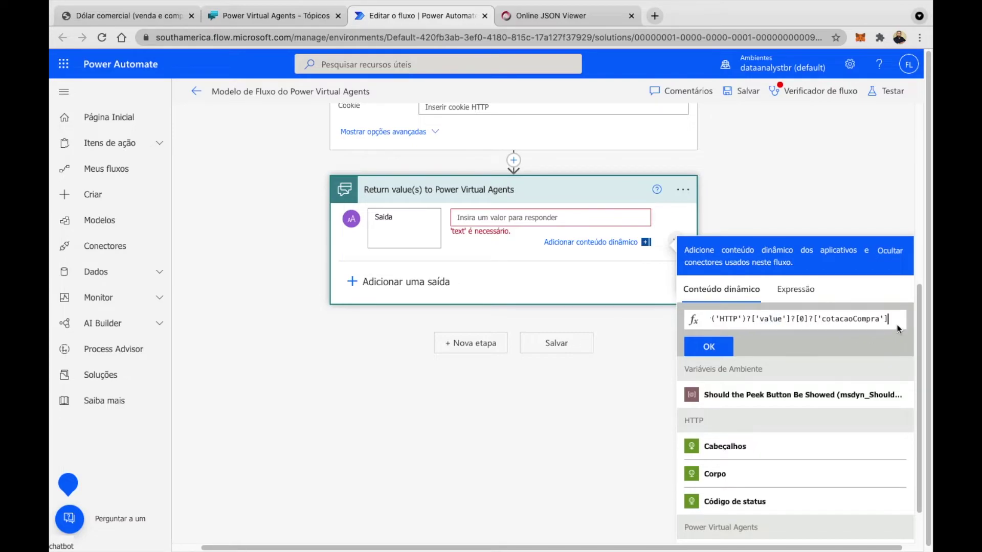
pyautogui.click(718, 348)
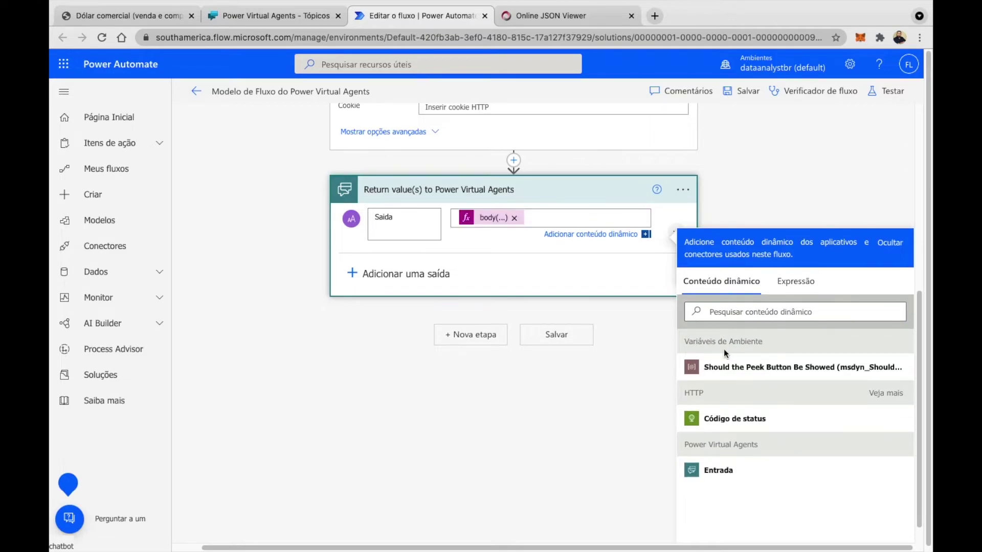
pyautogui.click(803, 197)
pyautogui.scroll(4, 803, 197)
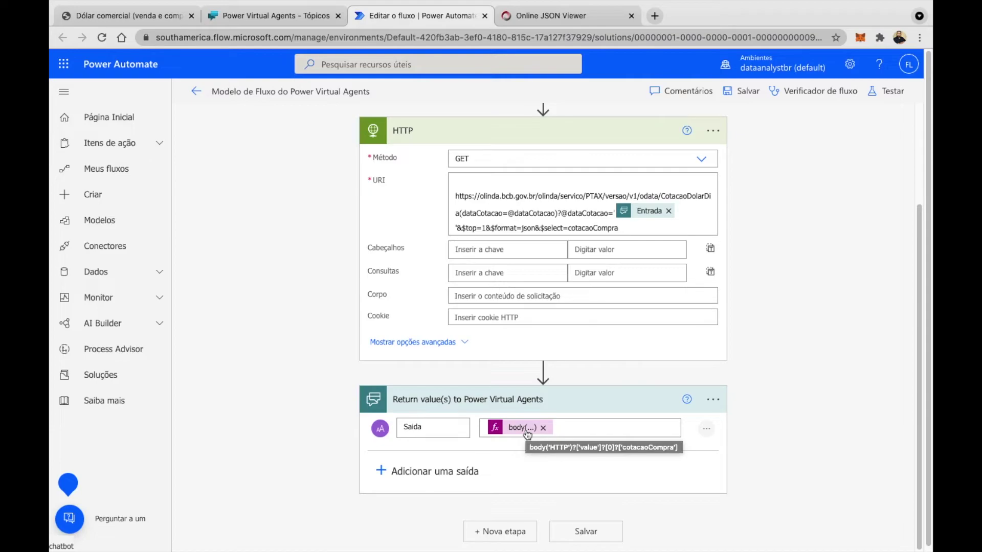
# Save the flow, test it automatically with the latest successful test run's trigger, and check the Return value(s) action before resuming editing
pyautogui.click(751, 95)
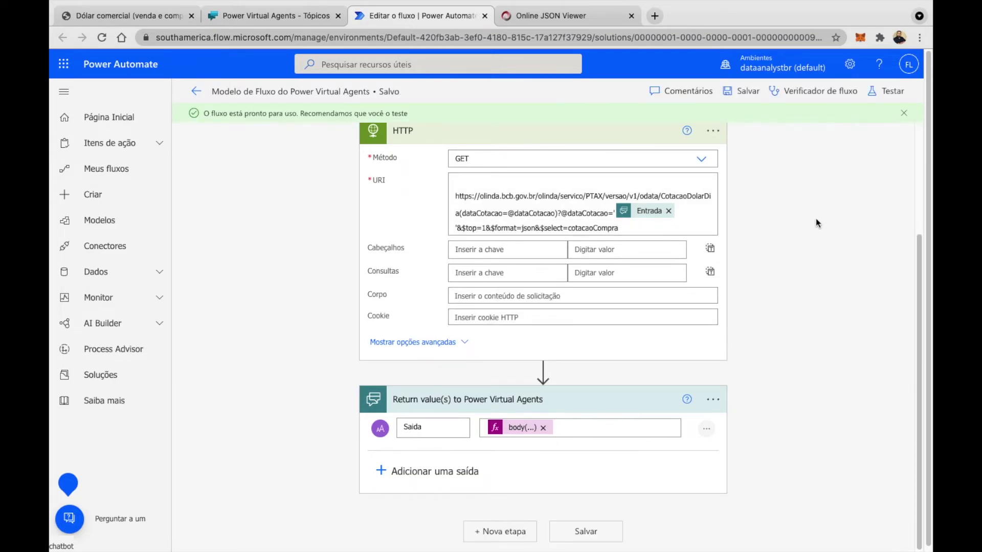
pyautogui.click(885, 93)
pyautogui.click(780, 201)
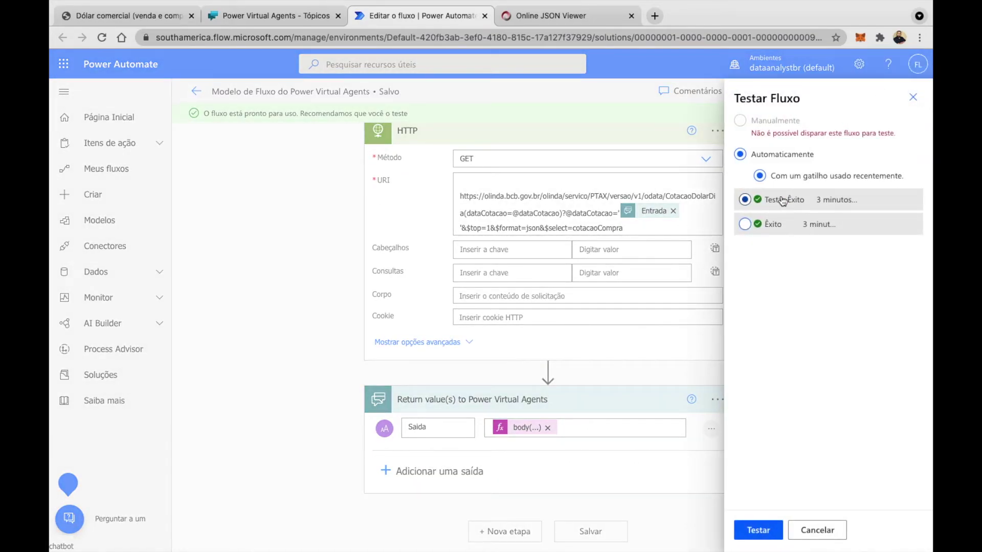
pyautogui.click(757, 530)
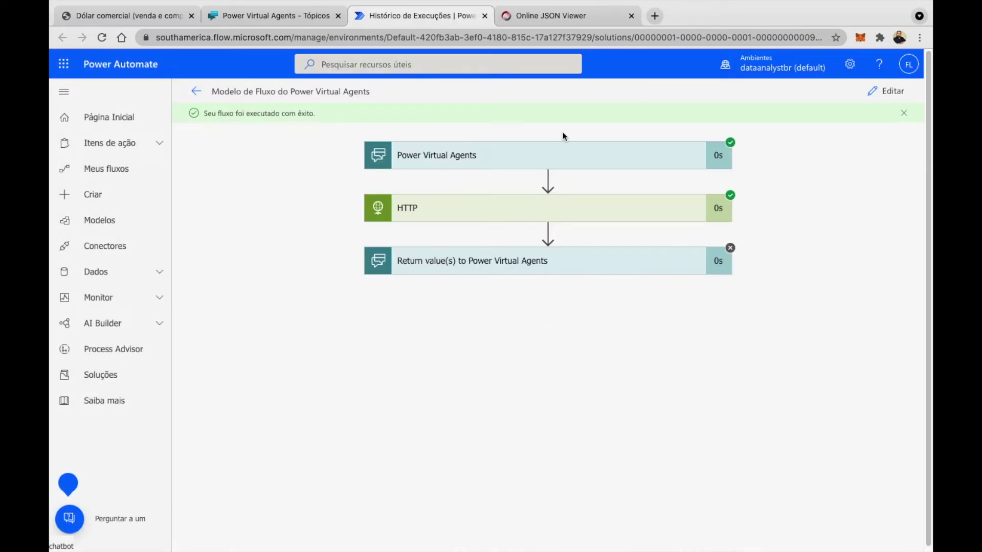
pyautogui.click(577, 271)
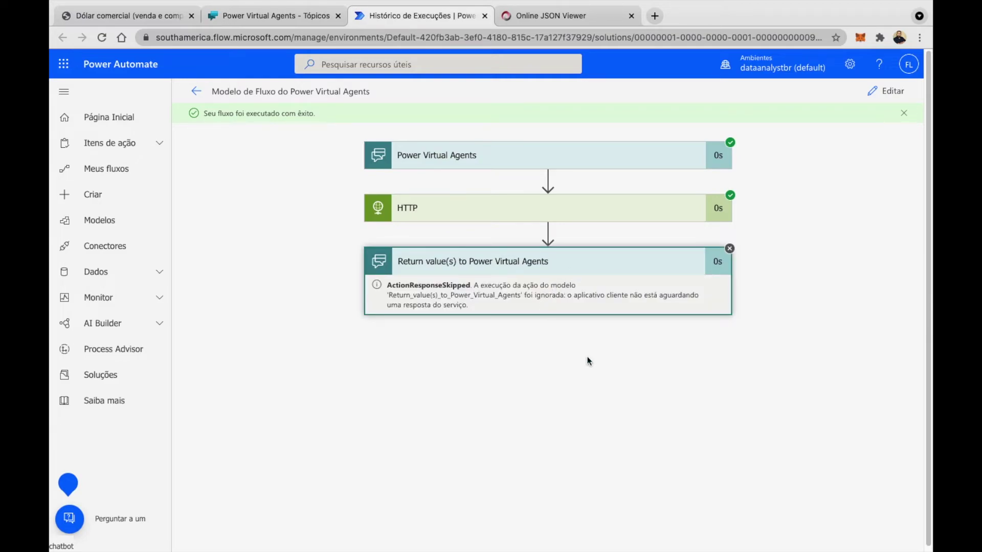
pyautogui.click(895, 93)
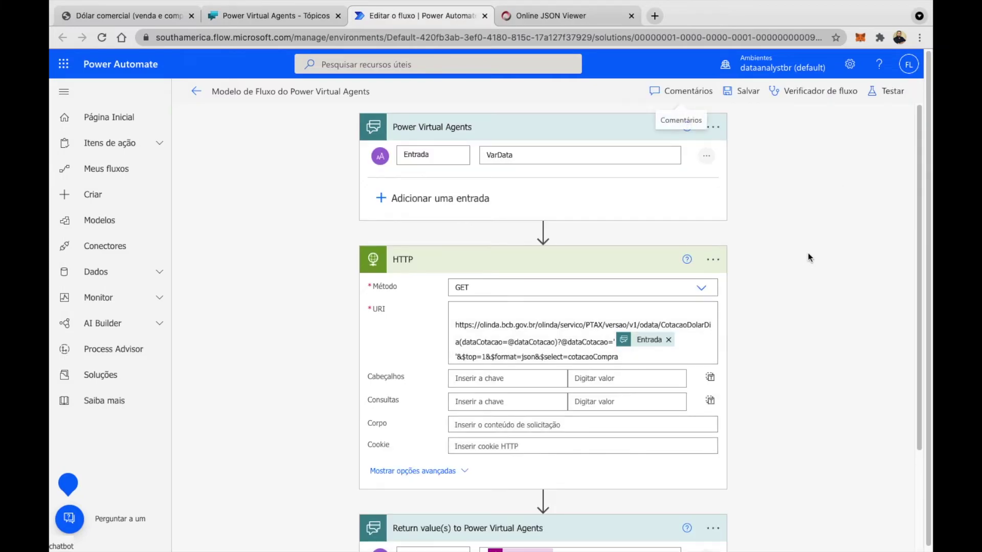
# Switch to Power Virtual Agents, reload the topic and delete its existing Power Automate action node
pyautogui.click(313, 17)
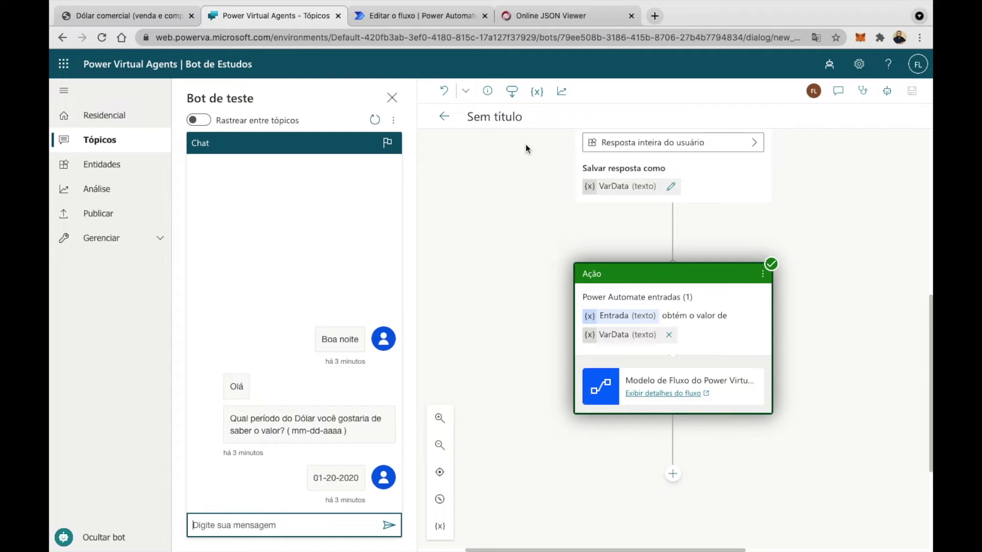
pyautogui.click(101, 39)
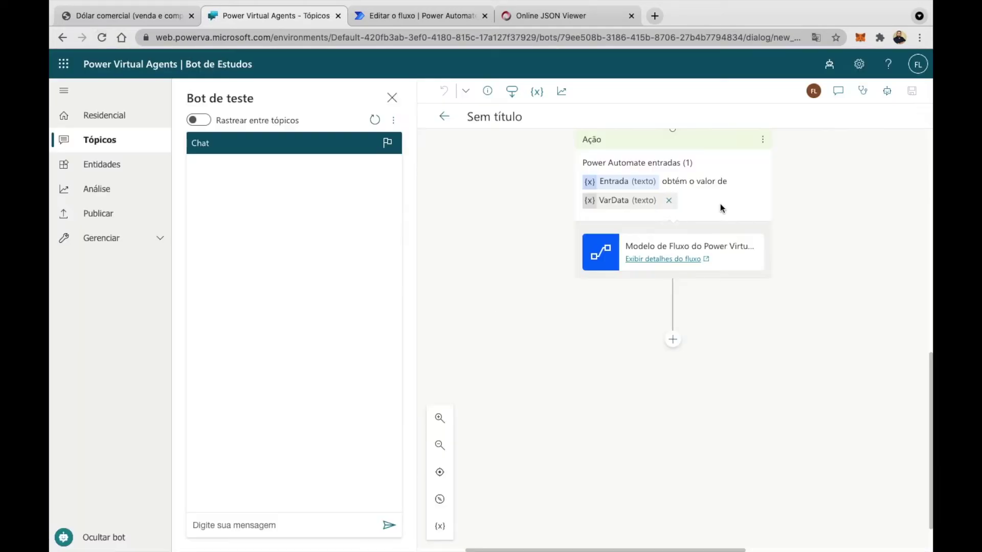
pyautogui.click(763, 165)
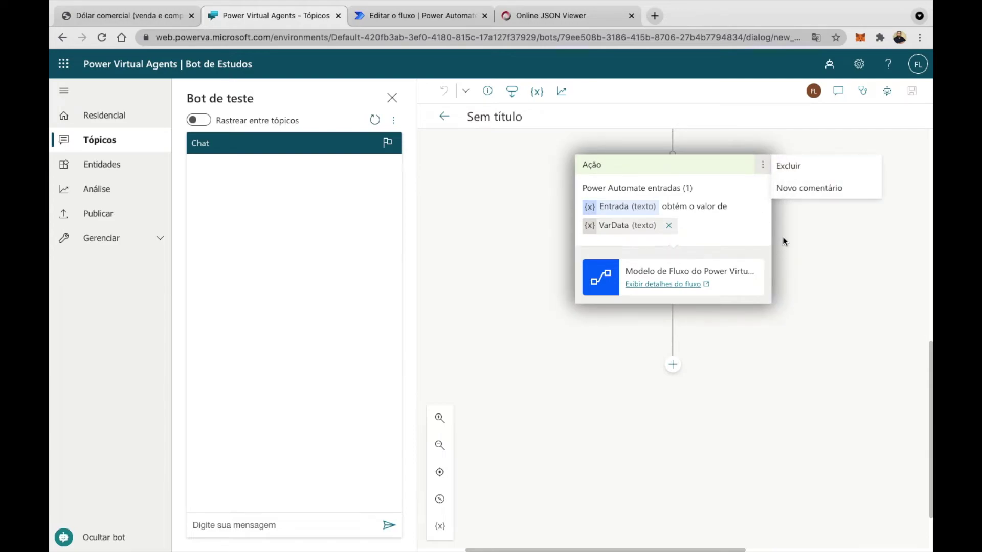
pyautogui.click(808, 170)
# Add an action below the VarData question that calls the flow Modelo de Fluxo do Power Virtual Agents
pyautogui.click(673, 330)
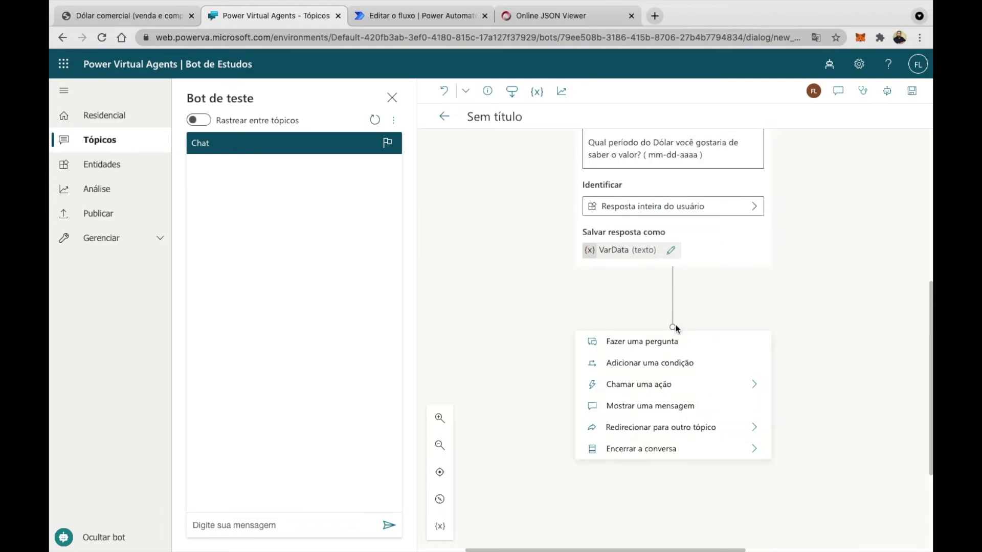
pyautogui.moveTo(660, 384)
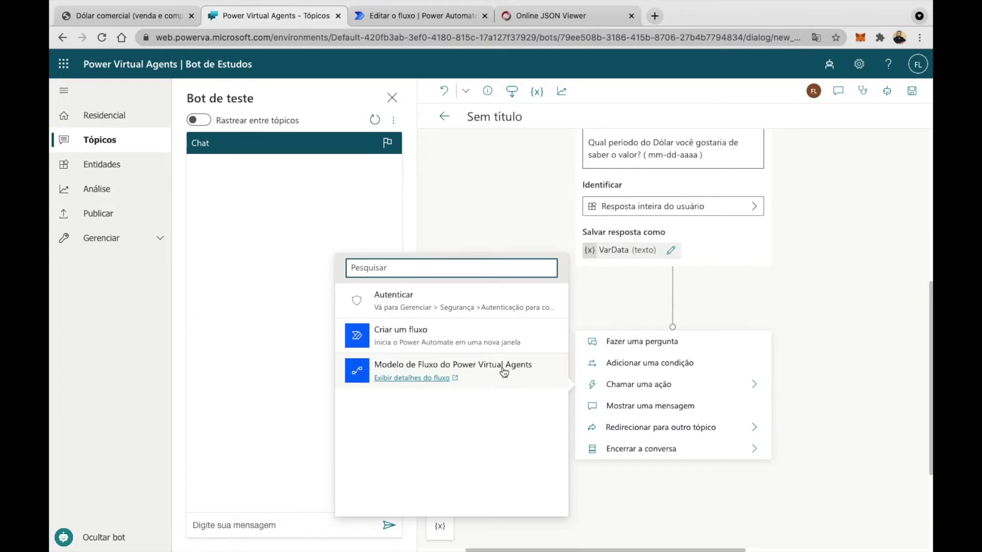
pyautogui.click(501, 372)
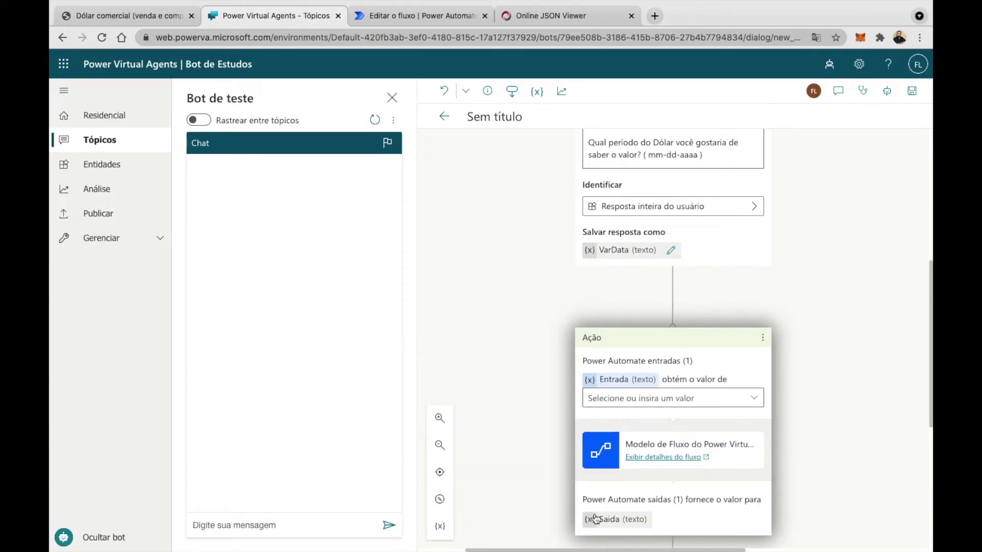
# Set the action's Entrada input to the VarData variable and save the topic
pyautogui.scroll(-4, 869, 414)
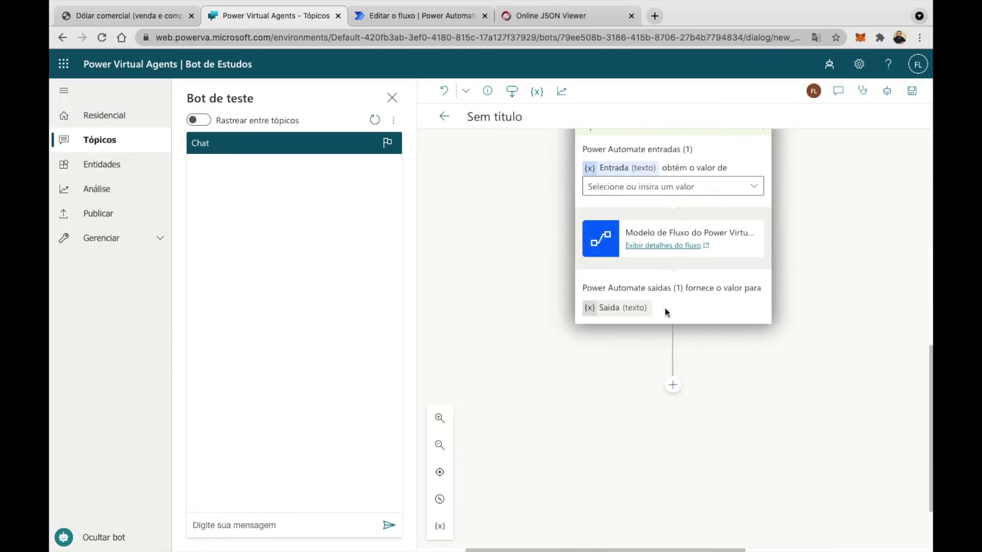
pyautogui.click(756, 190)
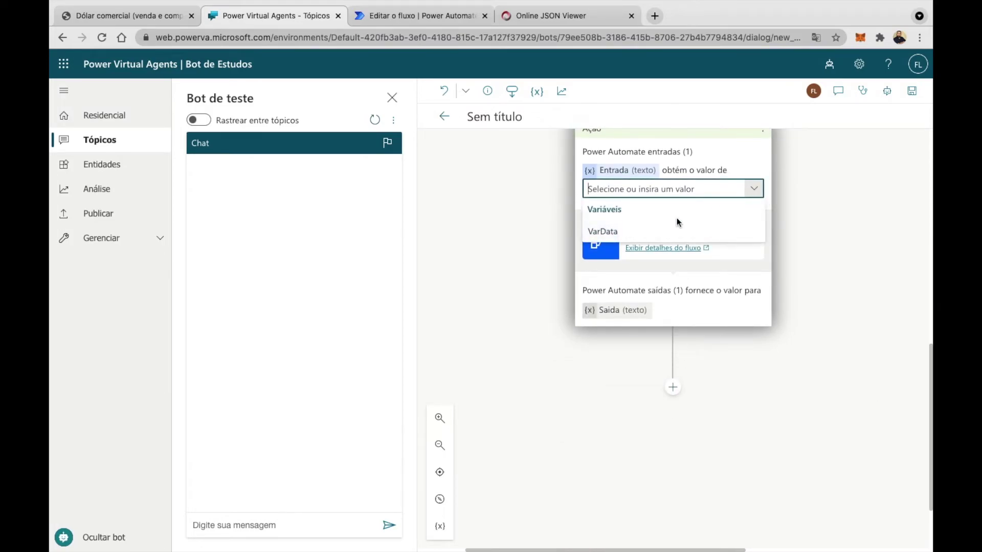
pyautogui.click(651, 232)
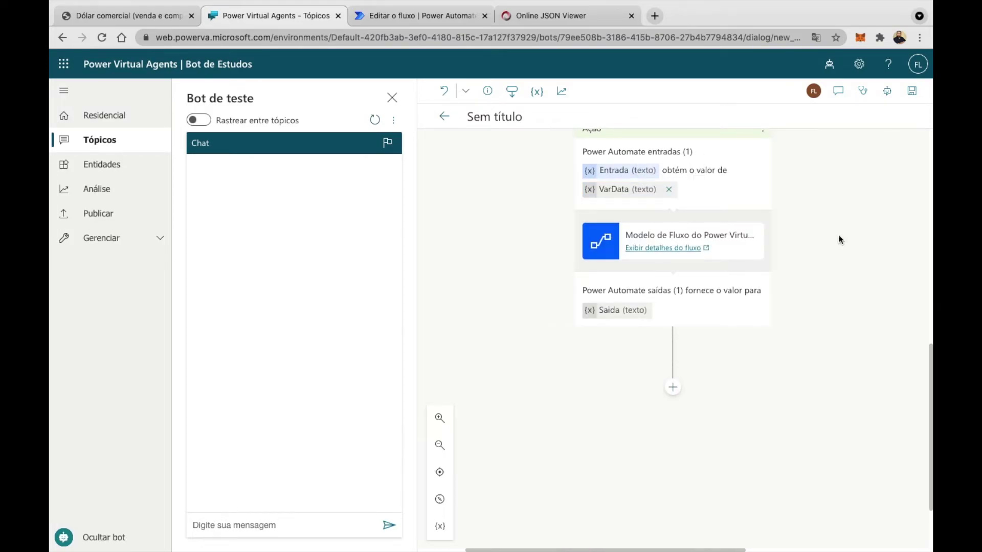
pyautogui.click(909, 95)
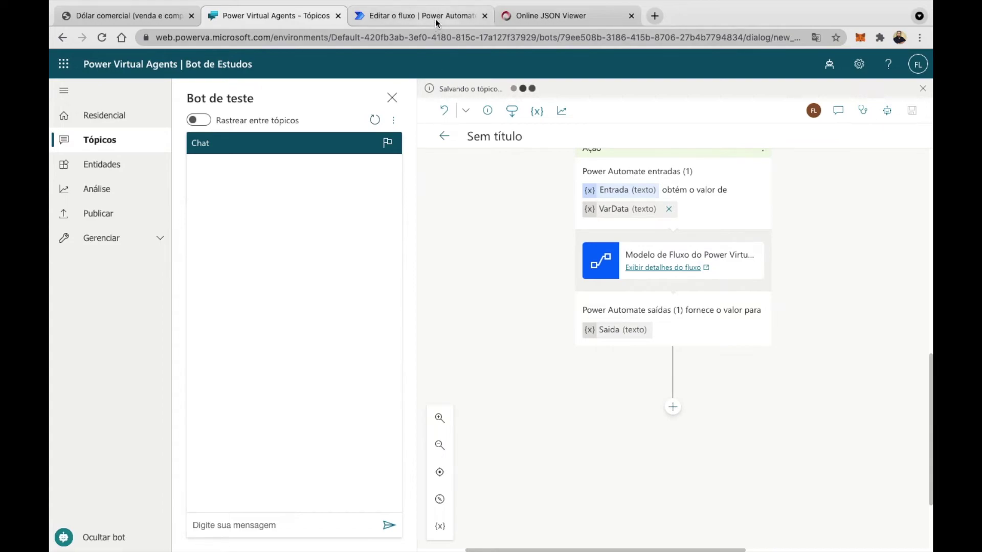
# Add a message node below the flow action with the text "A cotação do dólar nesta data foi:"
pyautogui.click(673, 408)
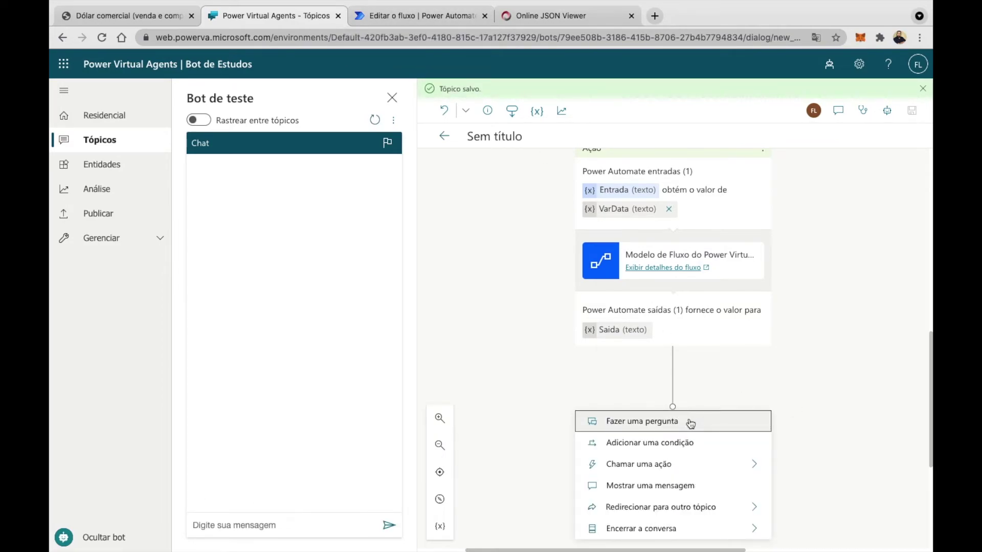
pyautogui.click(667, 486)
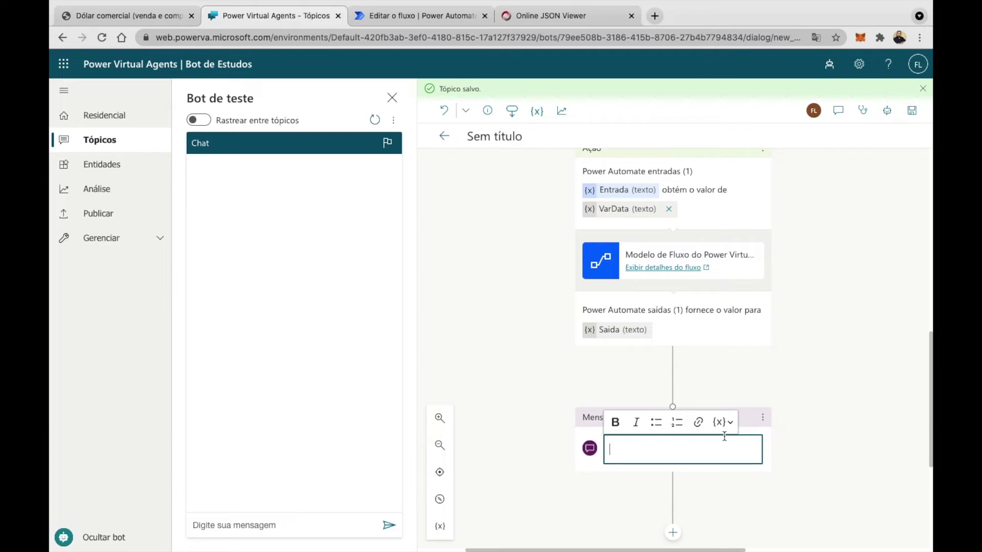
pyautogui.write('A co')
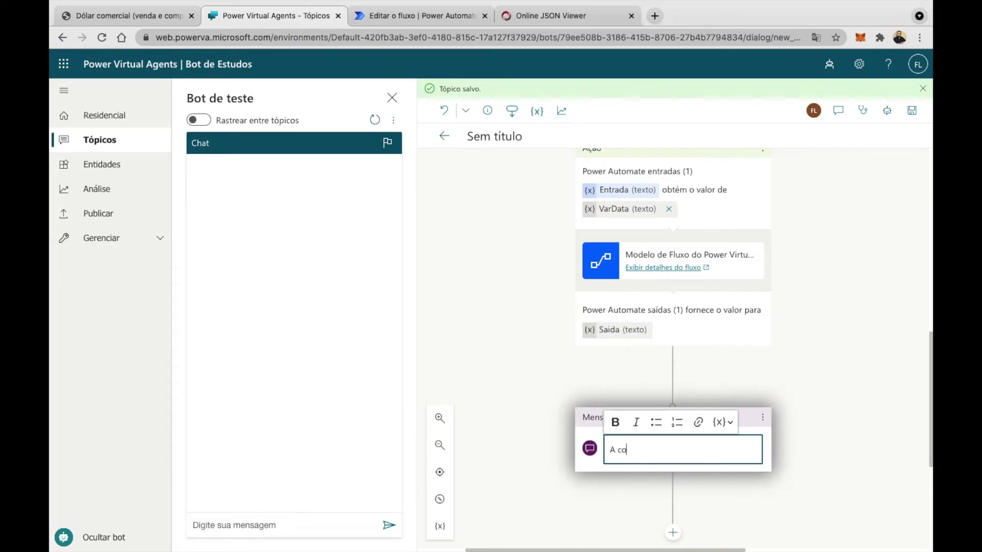
pyautogui.write('tac1a')
pyautogui.write('2o do')
pyautogui.write(' do')
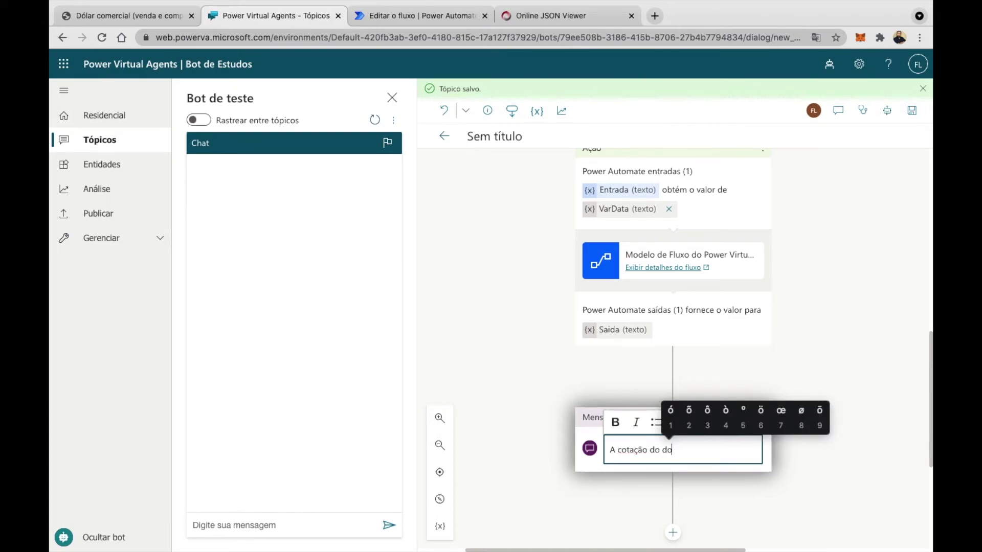
pyautogui.write('1lar nest')
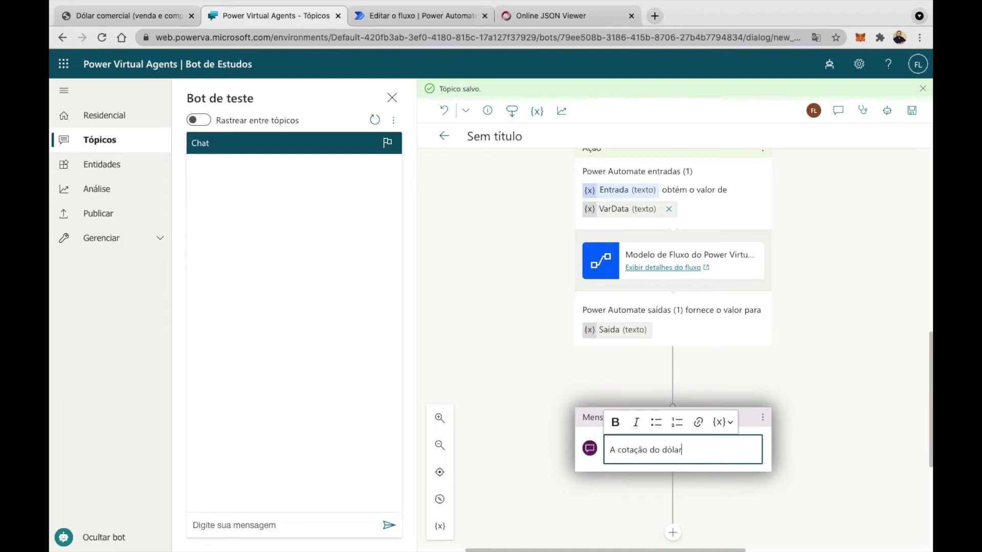
pyautogui.write('a data f')
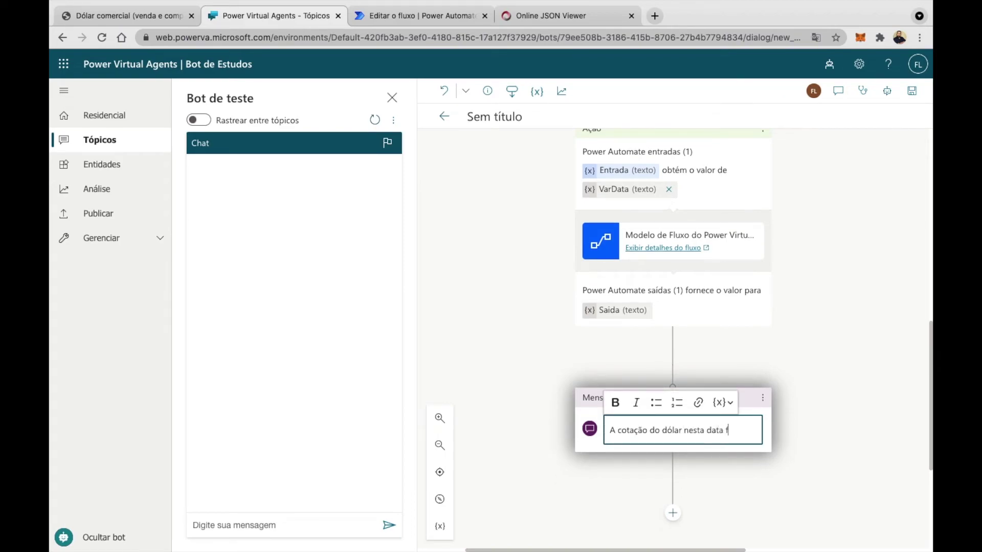
pyautogui.write('oi de')
pyautogui.press('BackSpace')
pyautogui.press('BackSpace')
pyautogui.press('BackSpace')
# Insert the Saida variable at the end of the message text and save the topic
pyautogui.click(726, 403)
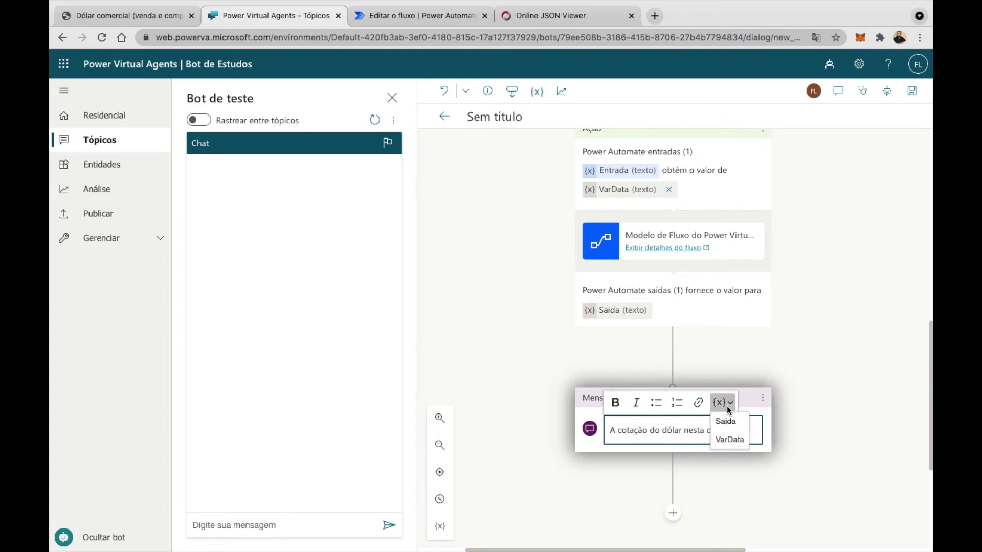
pyautogui.click(726, 421)
pyautogui.click(849, 393)
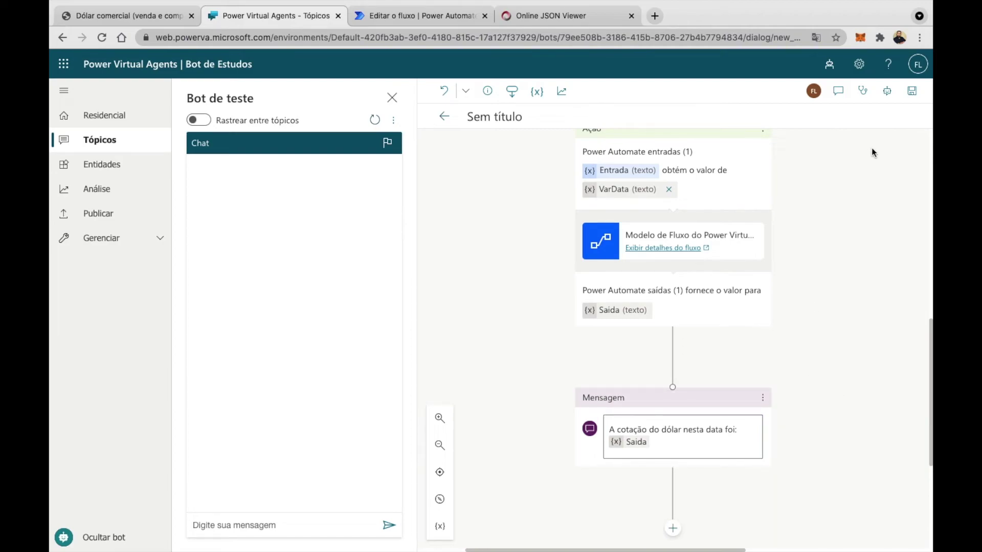
pyautogui.click(910, 97)
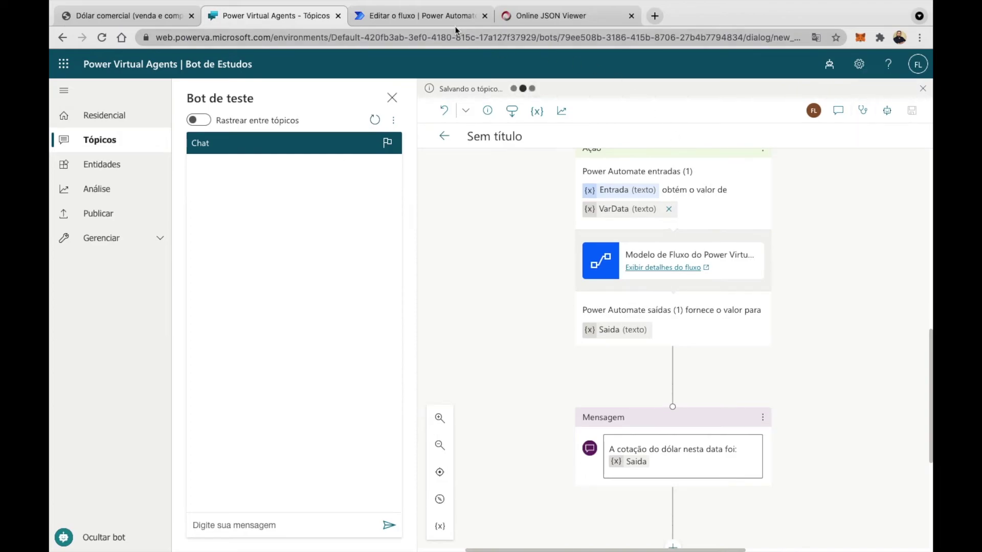
# Switch to the Power Automate flow, review its steps and save it
pyautogui.click(431, 20)
pyautogui.scroll(-1, 662, 443)
pyautogui.scroll(1, 662, 443)
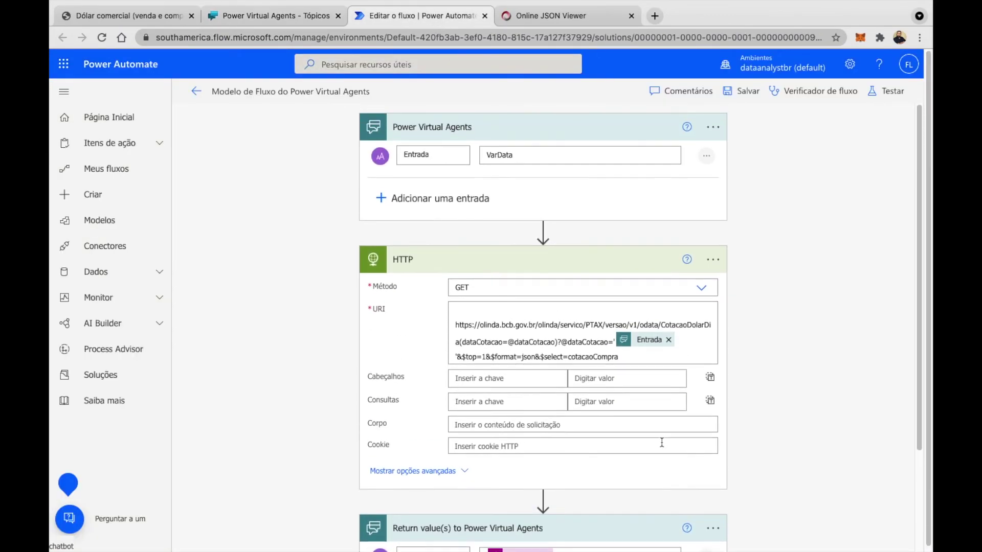
pyautogui.click(744, 95)
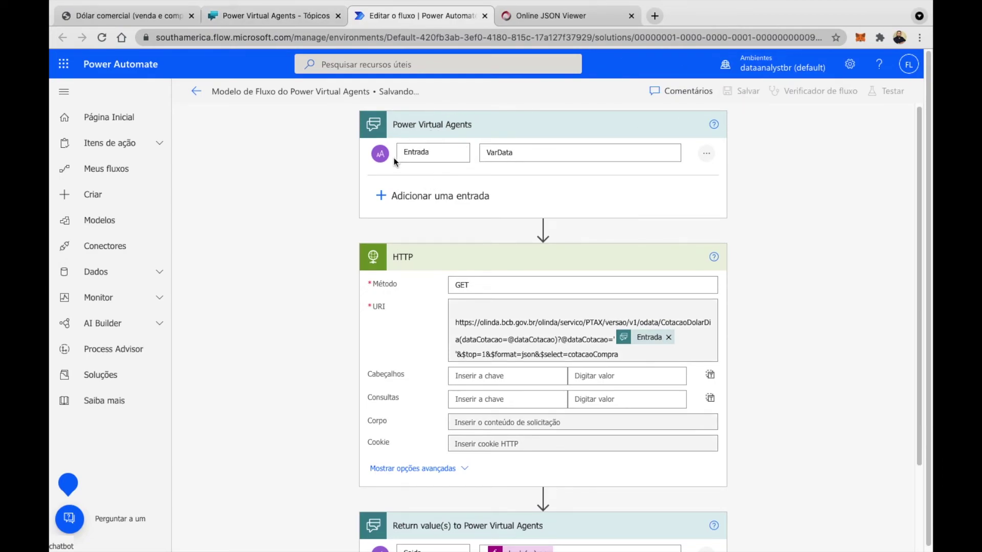
# Return to Power Virtual Agents and test the bot with the greeting "Boa noite" and the date 01-20-2020
pyautogui.click(284, 18)
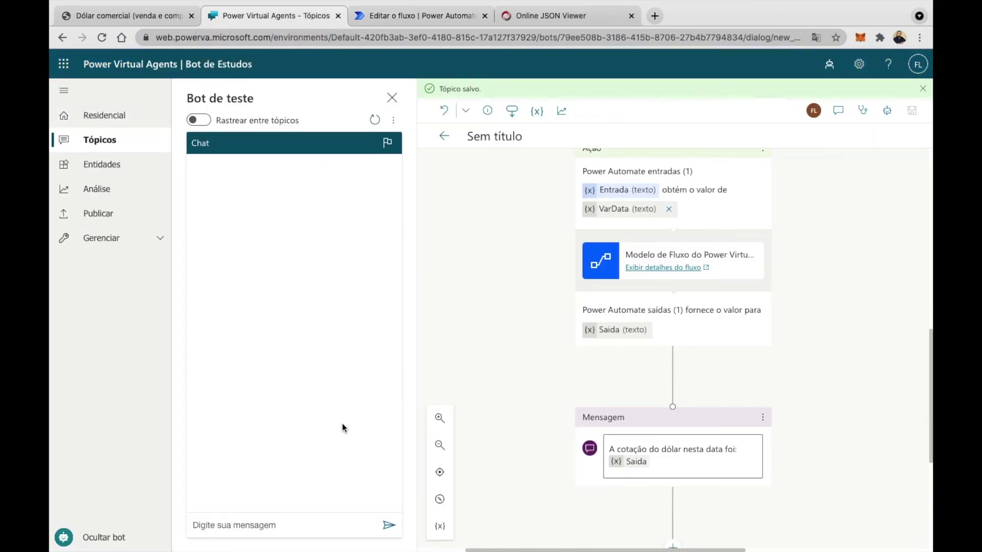
pyautogui.click(304, 529)
pyautogui.write('B')
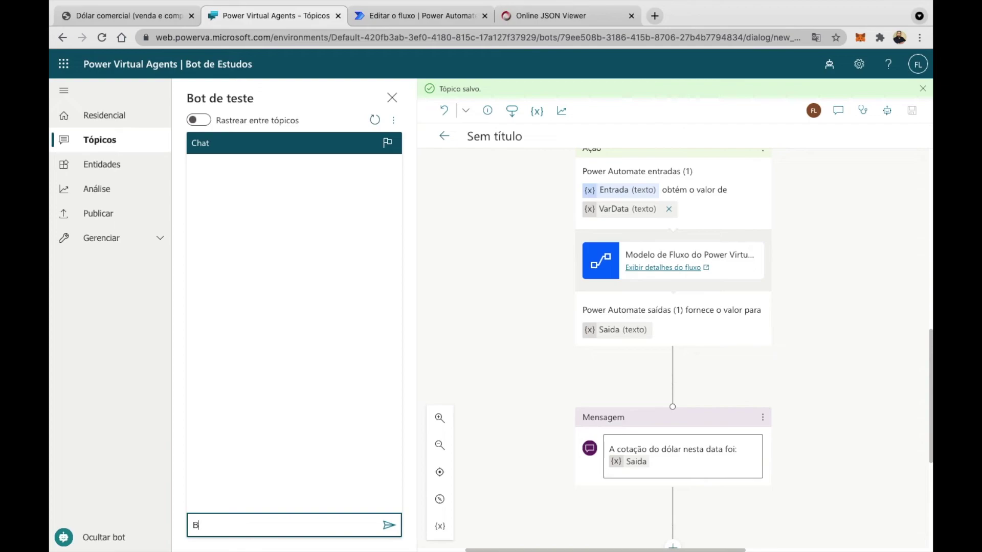
pyautogui.write('oa noite')
pyautogui.press('Return')
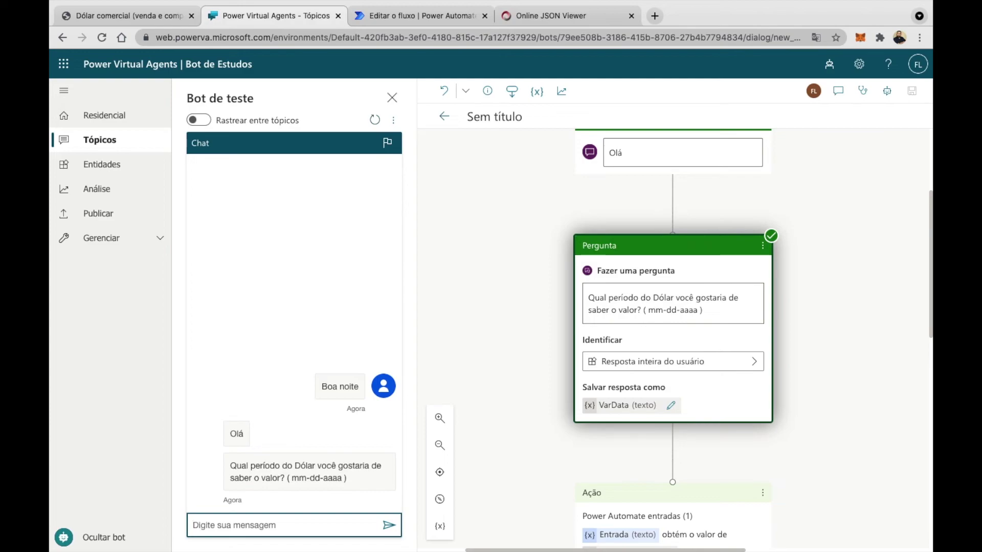
pyautogui.write('01-20-2020')
pyautogui.press('Return')
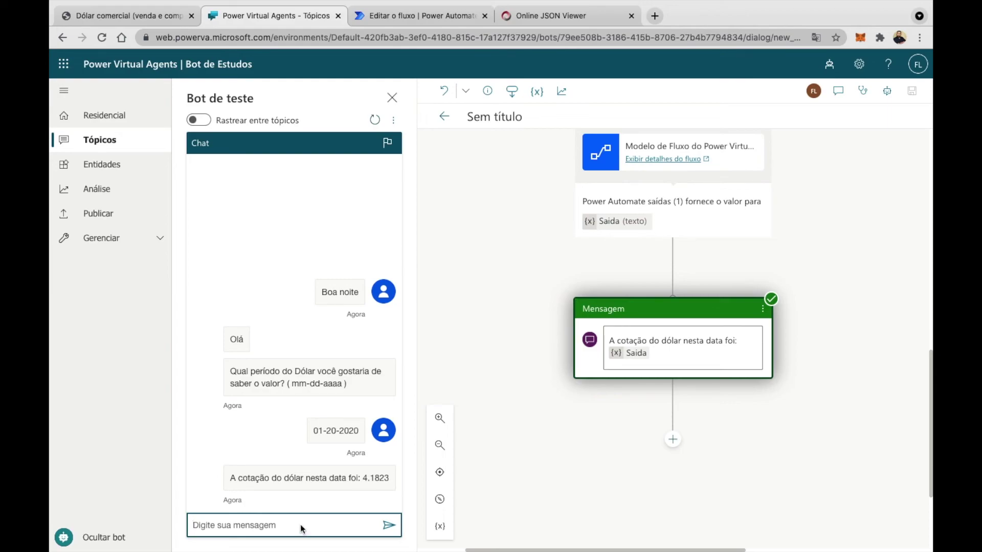
# Trigger the topic again in the test chat with "Boa noite" and give the date 02-16-2022
pyautogui.write('Boa noite')
pyautogui.press('Return')
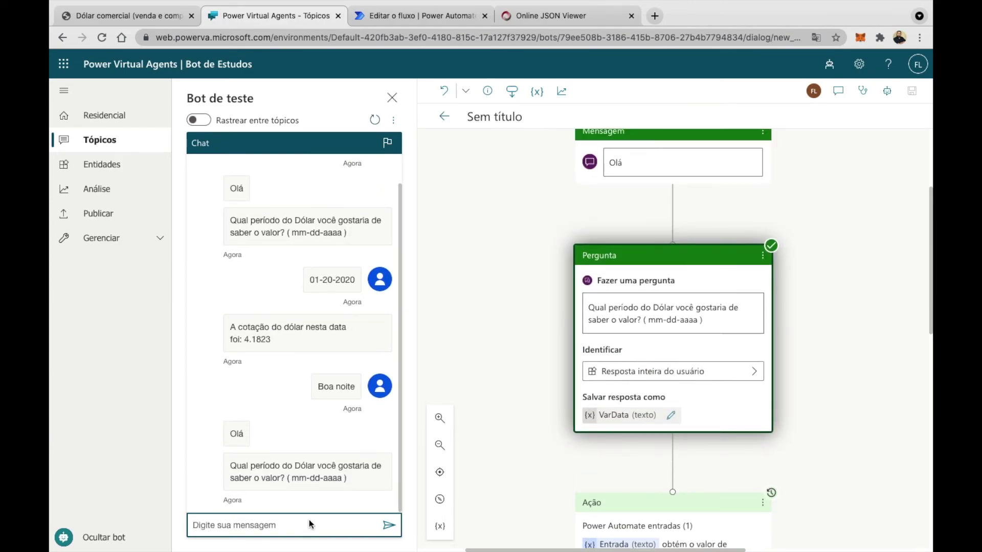
pyautogui.write('02-16-2022')
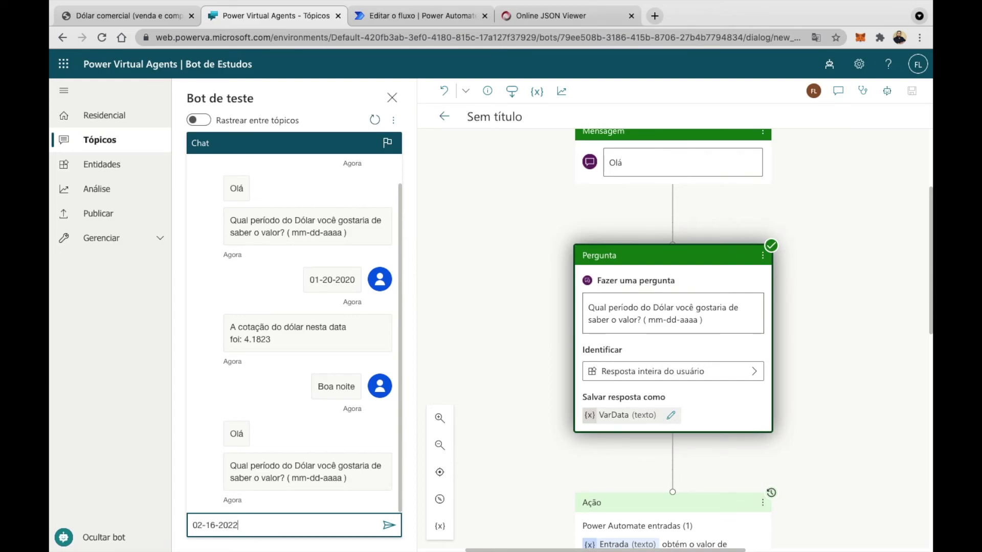
pyautogui.press('Return')
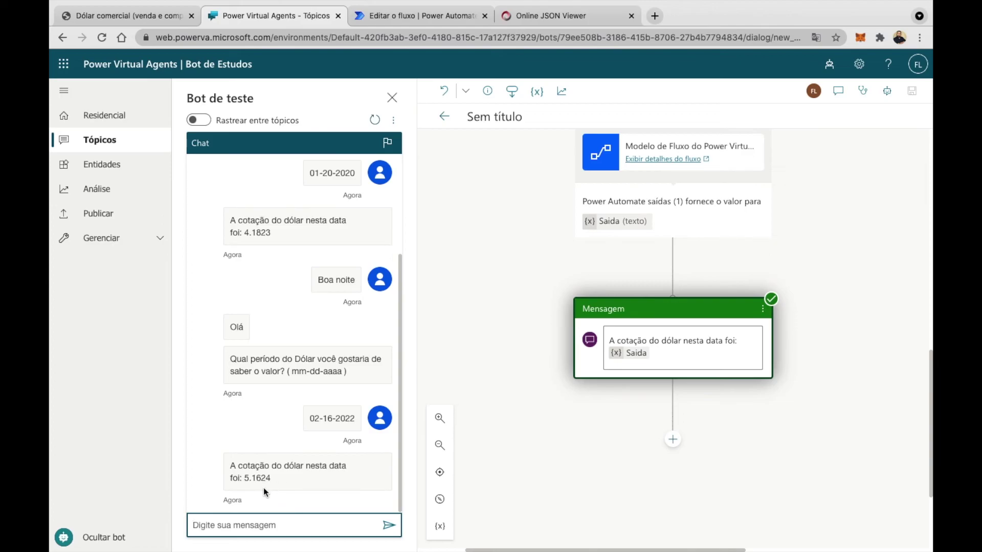
# Search Google for "cotacao dolar" in a new browser tab and examine the commercial dollar rate on the UOL Economia page
pyautogui.click(653, 19)
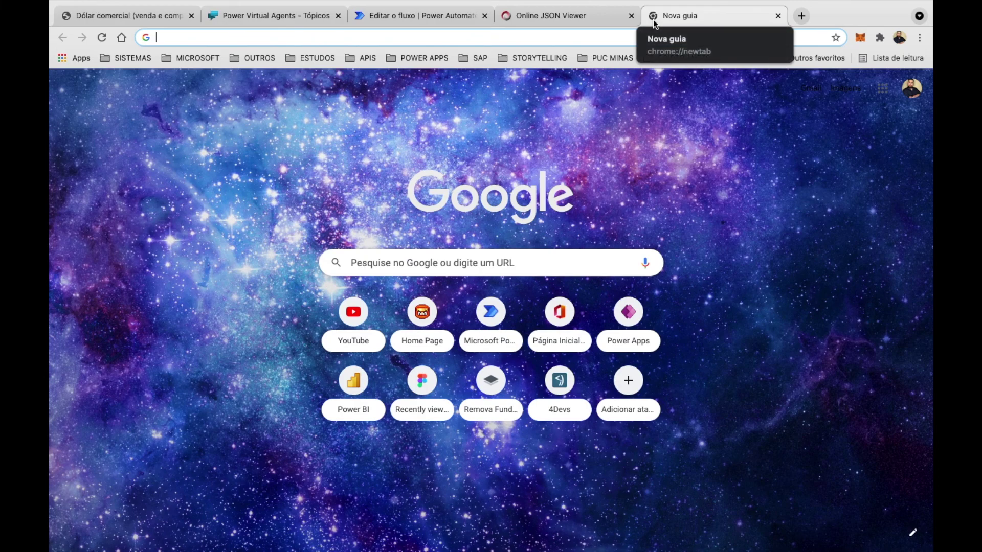
pyautogui.write('cotacao dolar')
pyautogui.press('Return')
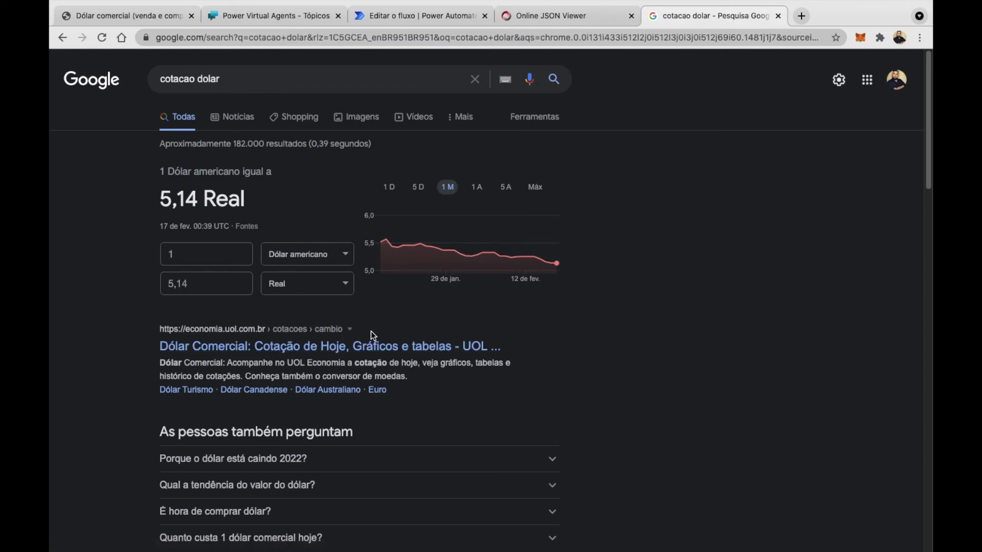
pyautogui.click(320, 354)
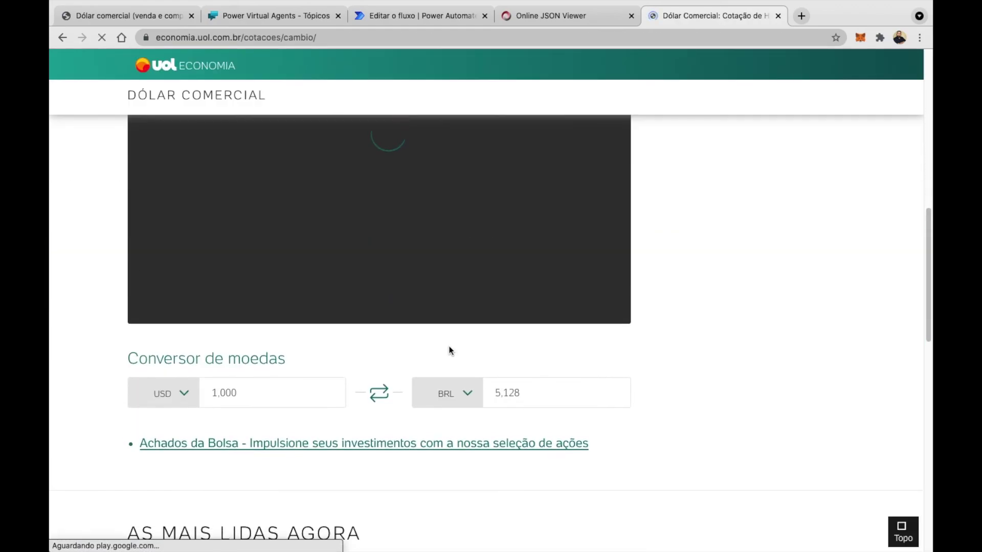
pyautogui.scroll(-2, 669, 381)
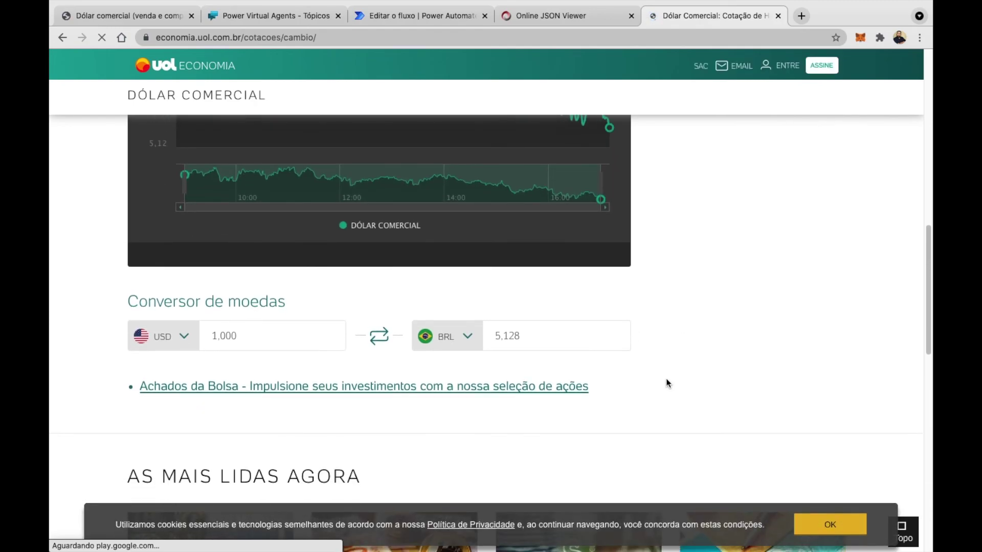
pyautogui.scroll(-9, 666, 379)
pyautogui.scroll(10, 666, 378)
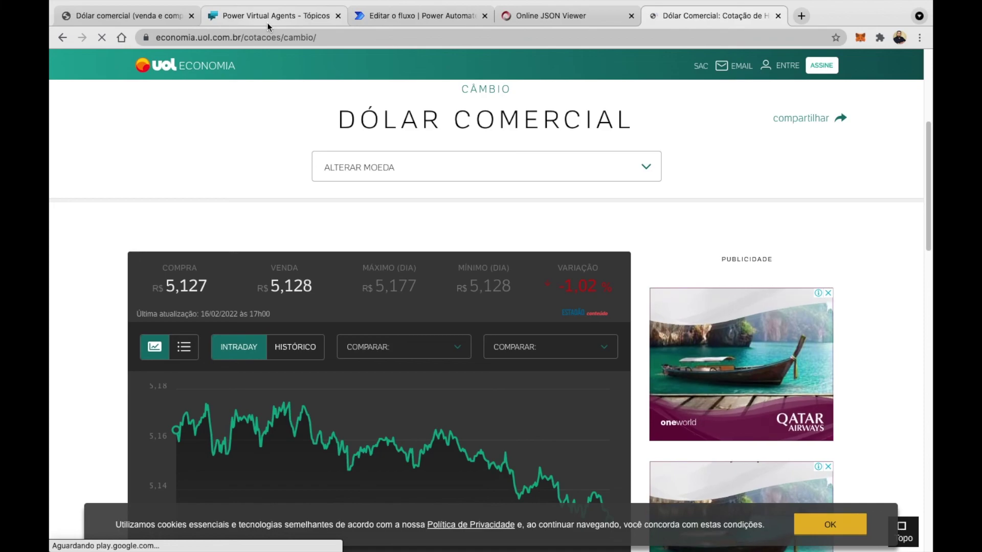
# Go back to the Power Virtual Agents test chat and review the bot's quotation replies for both dates
pyautogui.click(322, 19)
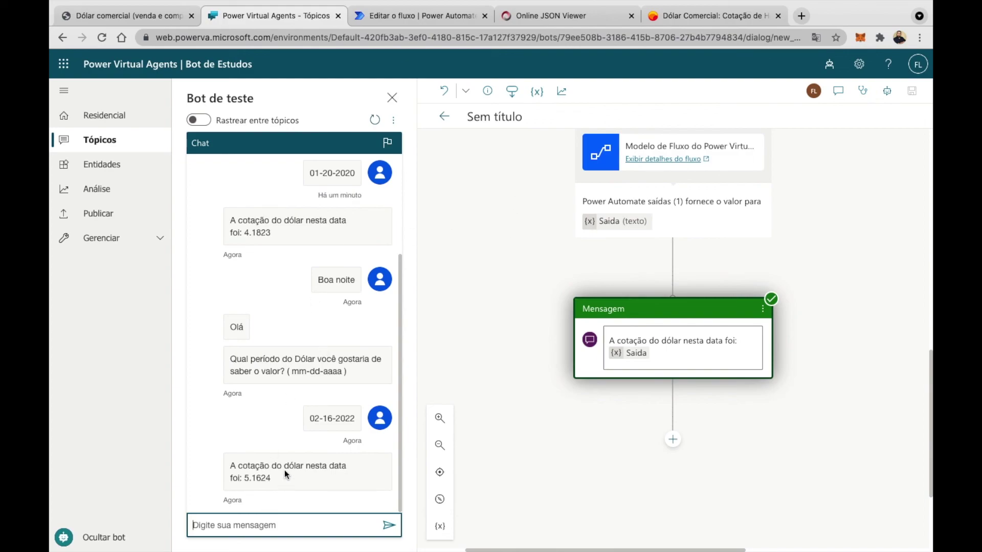
pyautogui.scroll(3, 323, 332)
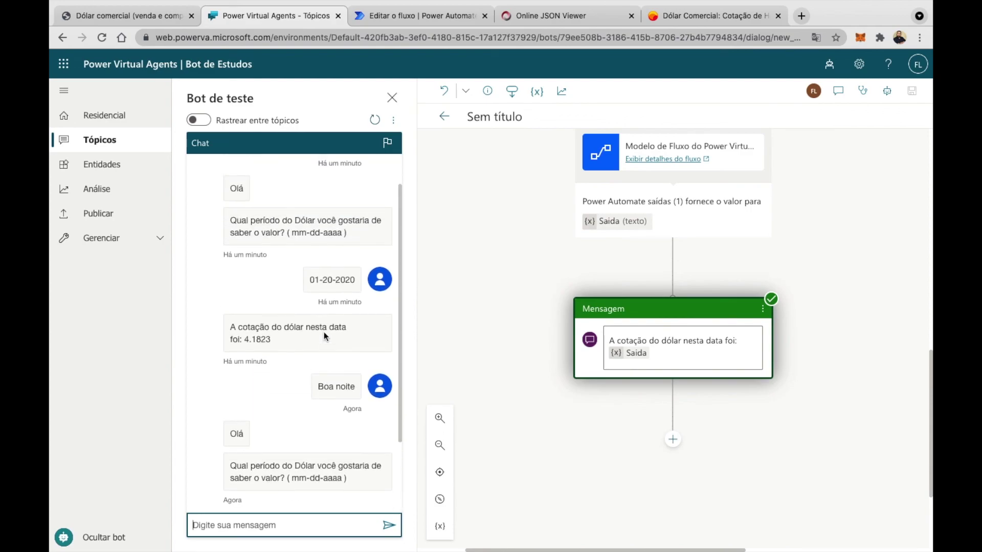
pyautogui.scroll(-3, 322, 335)
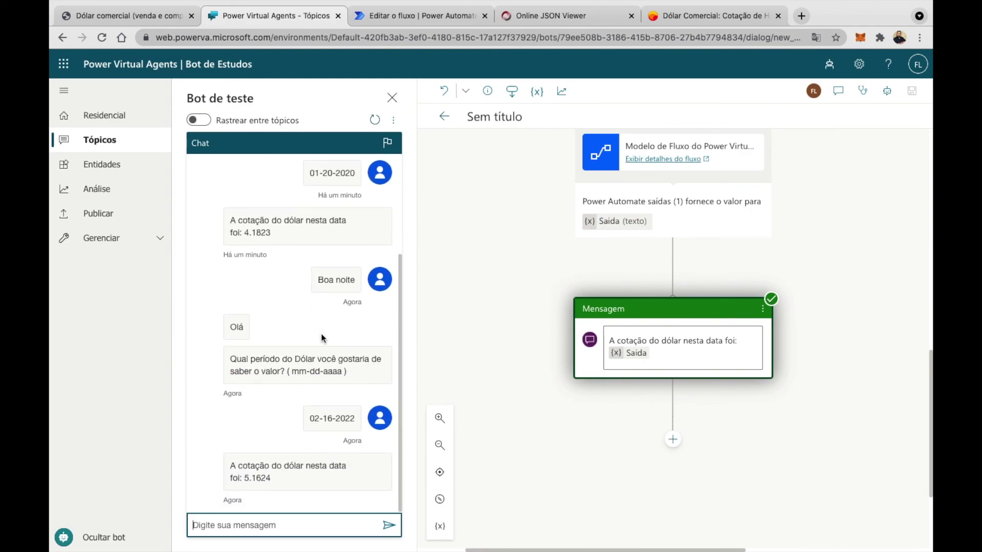